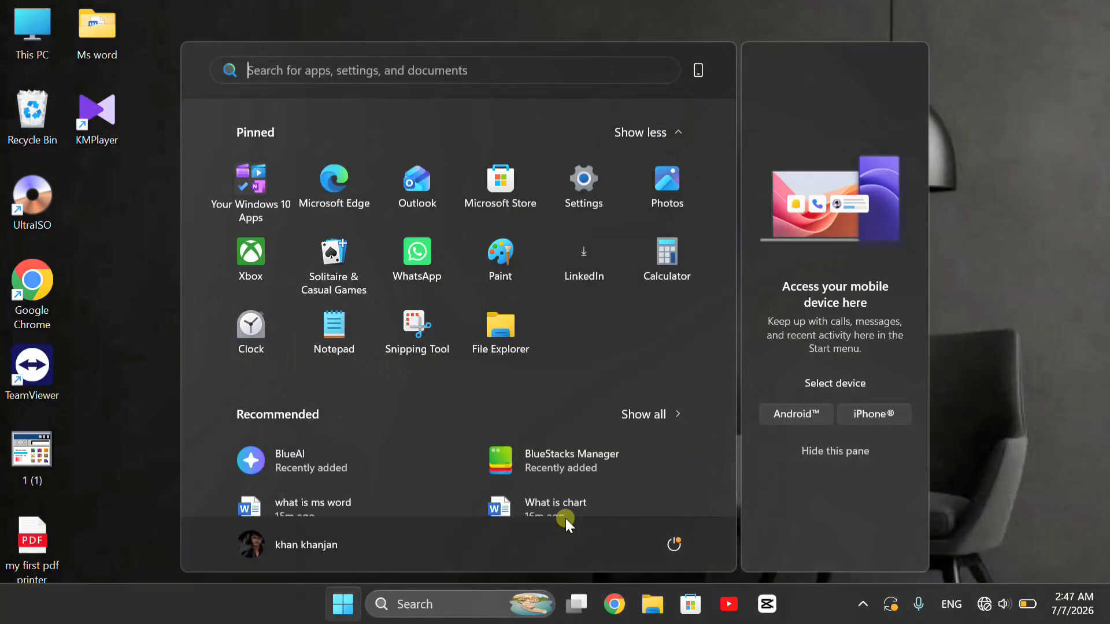
# Start a blank document in Word and generate two paragraphs of sample text with the =rand function
pyautogui.write('word')
pyautogui.press('Return')
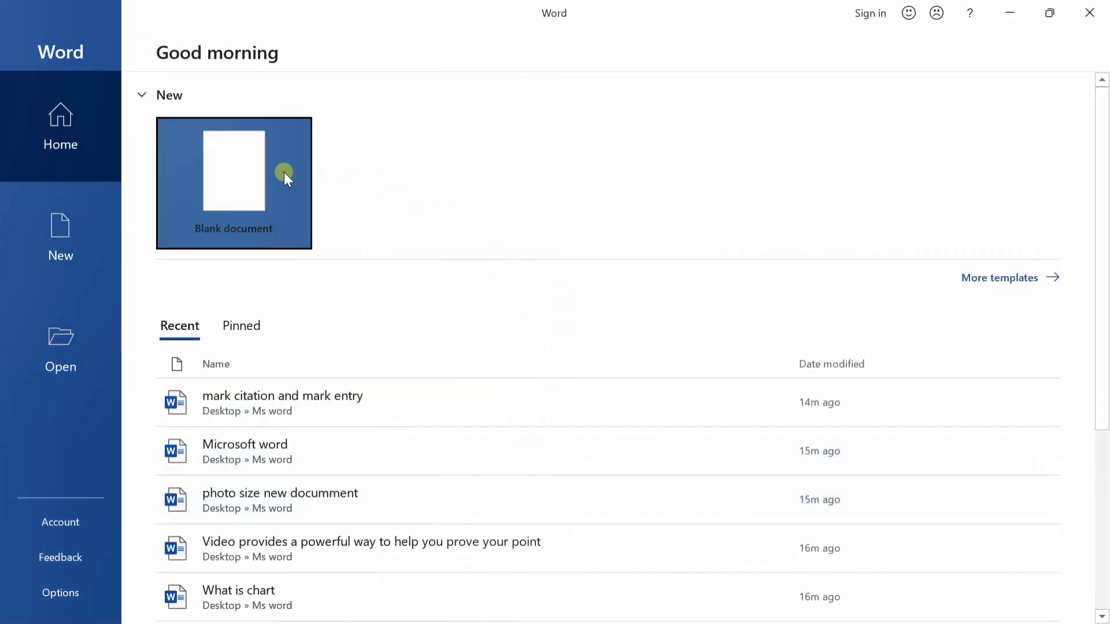
pyautogui.click(283, 172)
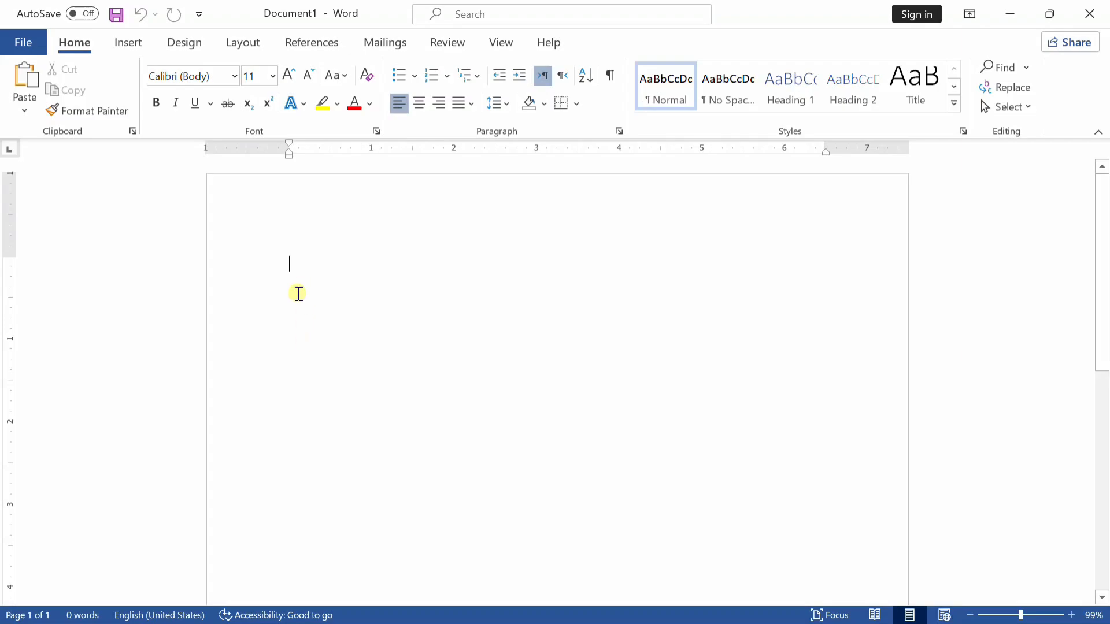
pyautogui.write('=rand(2')
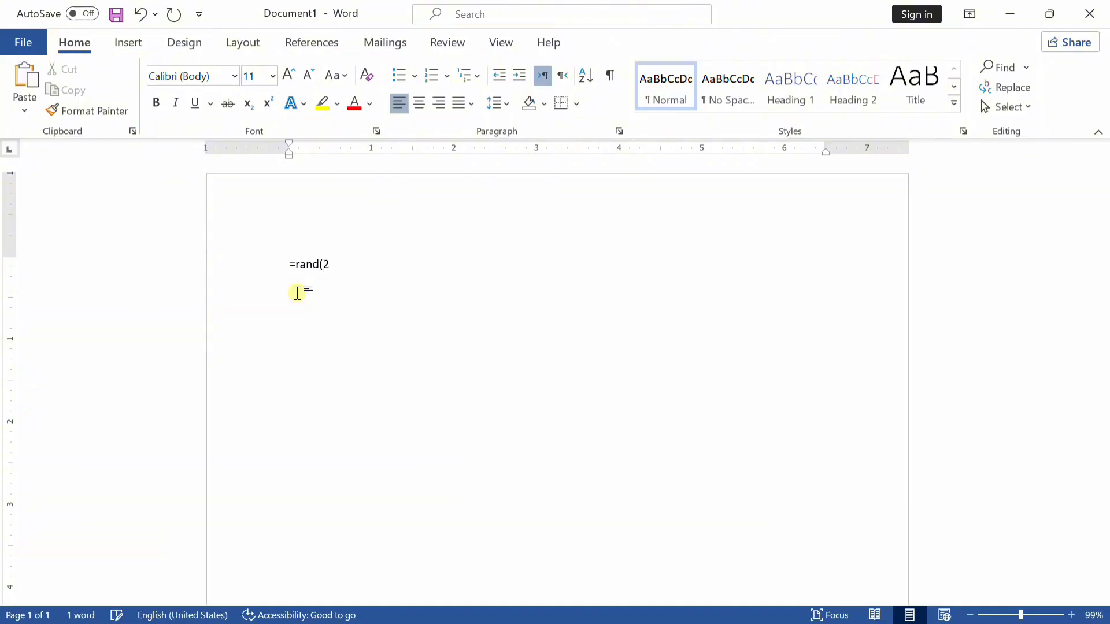
pyautogui.press('Return')
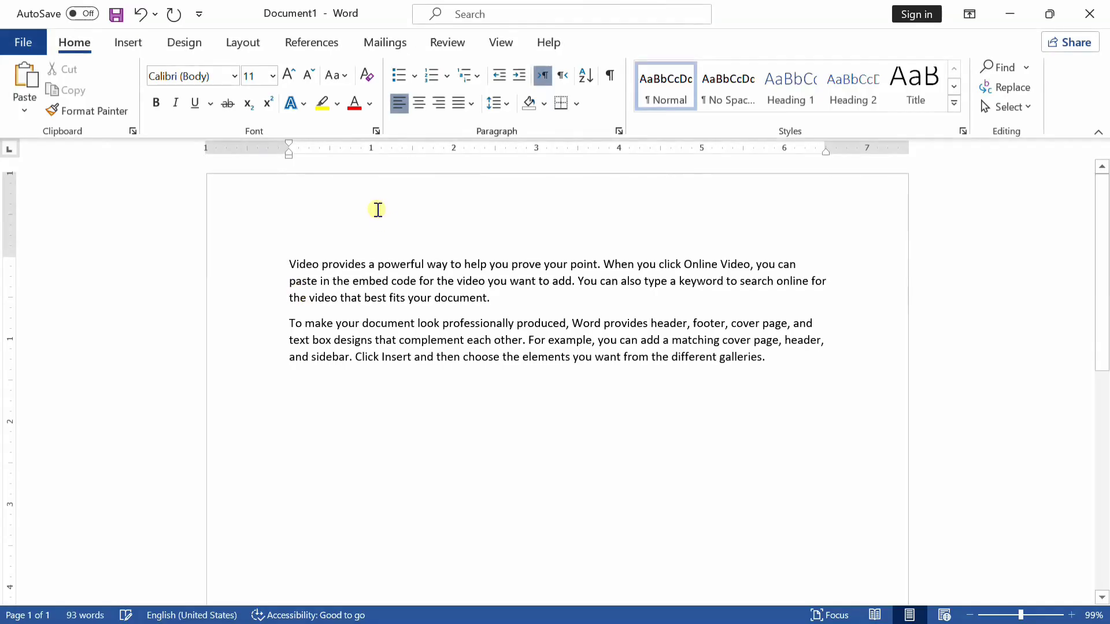
# Add a new line above the first paragraph, set its font size to 20 and enter the heading "kabul"
pyautogui.click(280, 264)
pyautogui.press('Return')
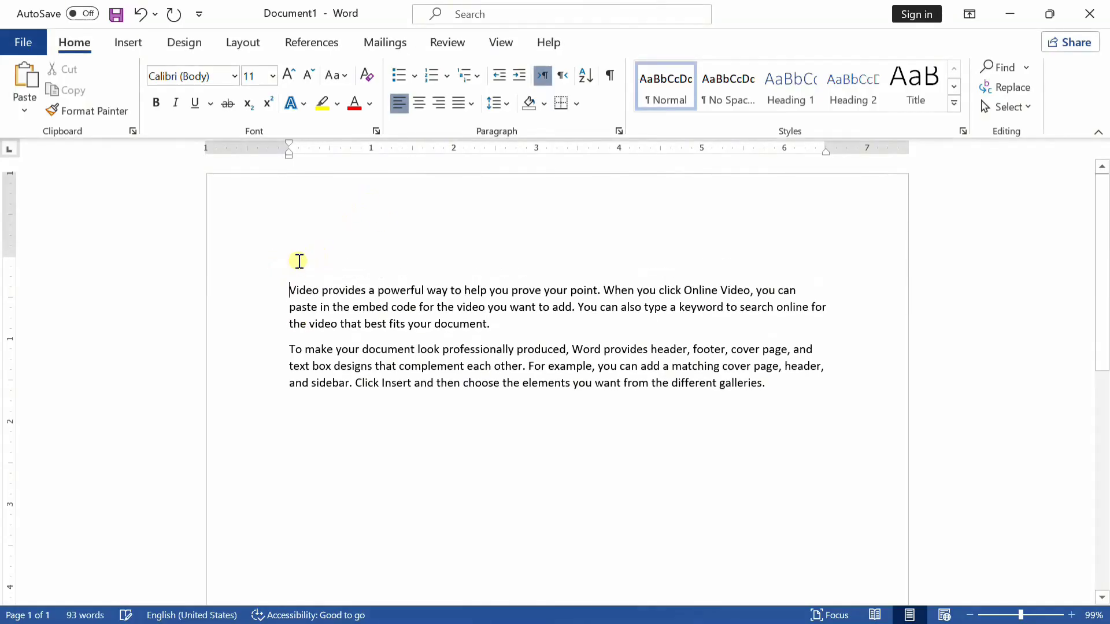
pyautogui.click(300, 255)
pyautogui.hotkey('ctrl', 'shift', '.')
pyautogui.hotkey('ctrl', 'shift', '.')
pyautogui.hotkey('ctrl', 'shift', '.')
pyautogui.hotkey('ctrl', 'shift', '.')
pyautogui.hotkey('ctrl', 'shift', '.')
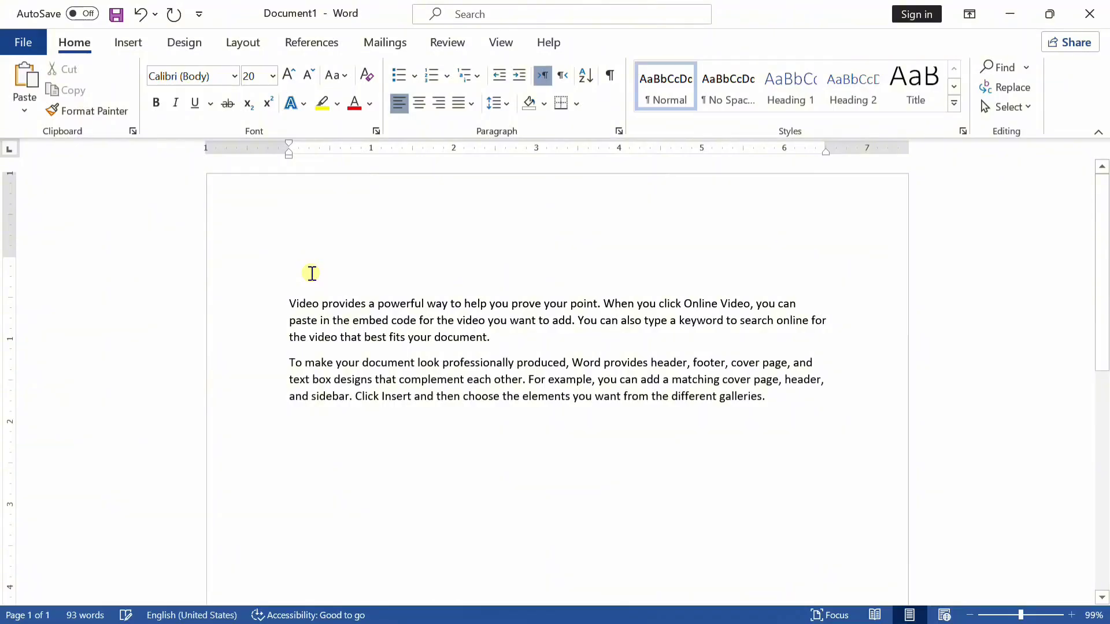
pyautogui.write('kabul')
# Add the word "Logar" on its own line below the second paragraph, followed by a new line
pyautogui.click(315, 422)
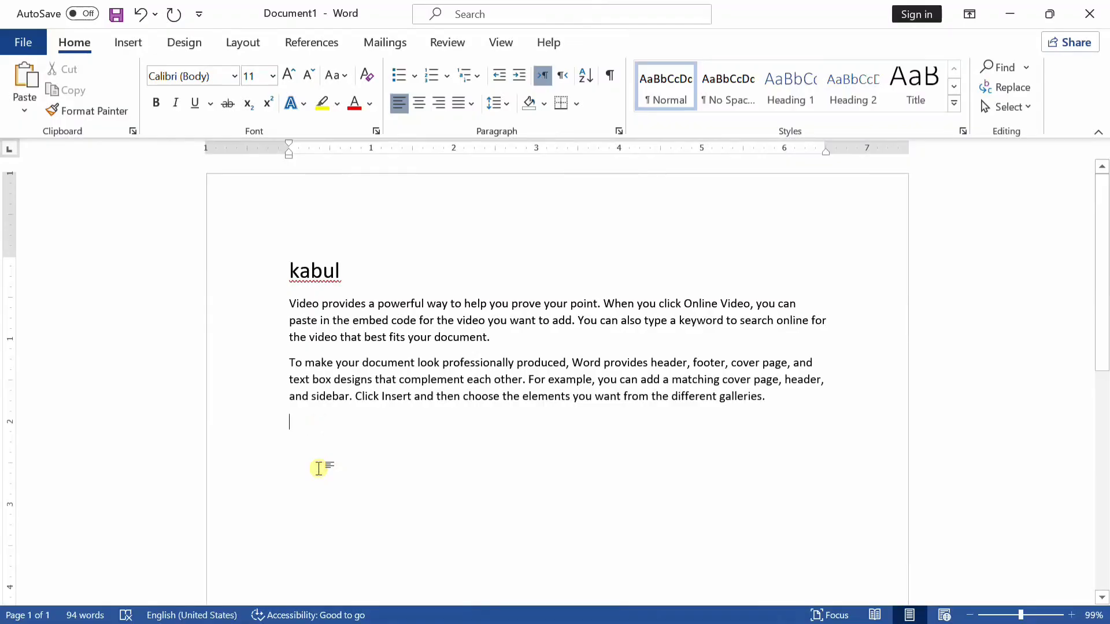
pyautogui.write('lo')
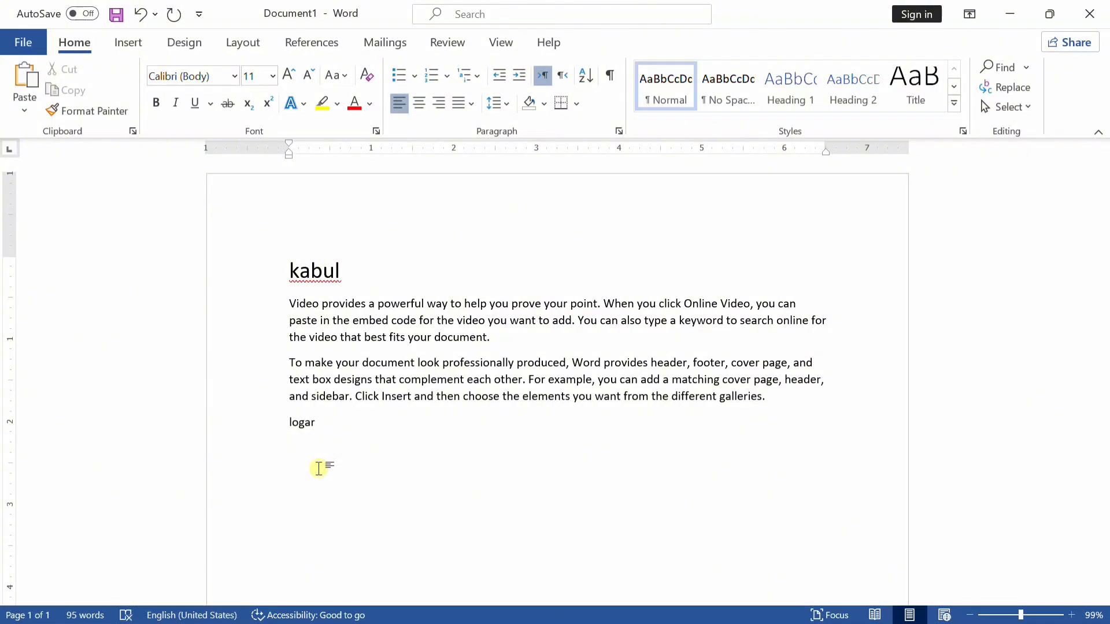
pyautogui.write('gar')
pyautogui.press('Return')
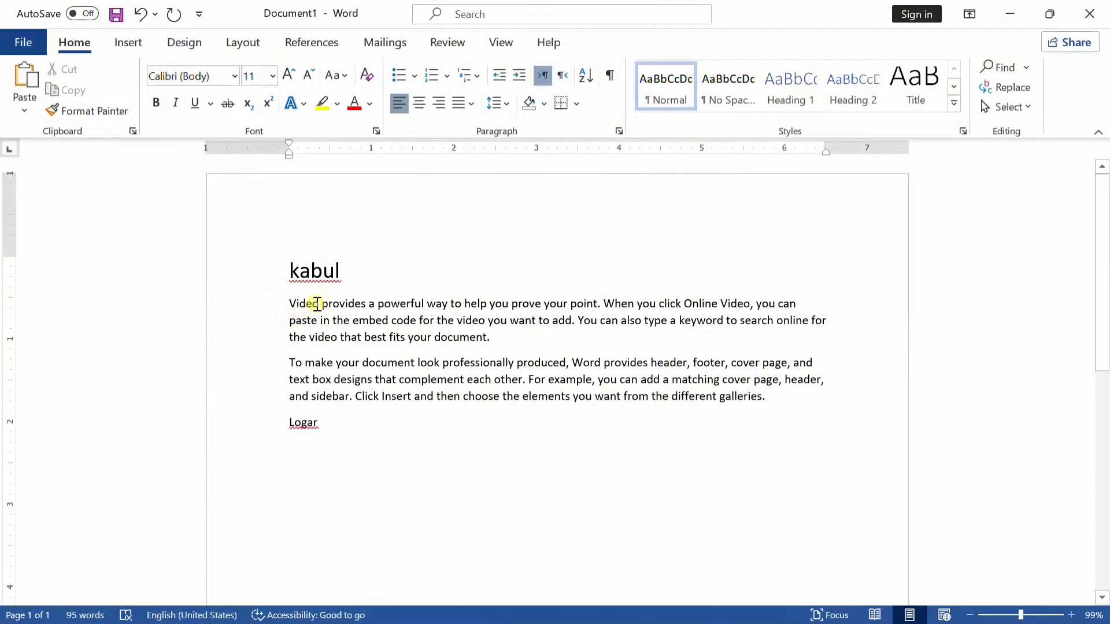
# Cut the paragraph starting "Video provides a powerful way" and paste it on the line below "Logar"
pyautogui.moveTo(290, 303); pyautogui.dragTo(370, 396)
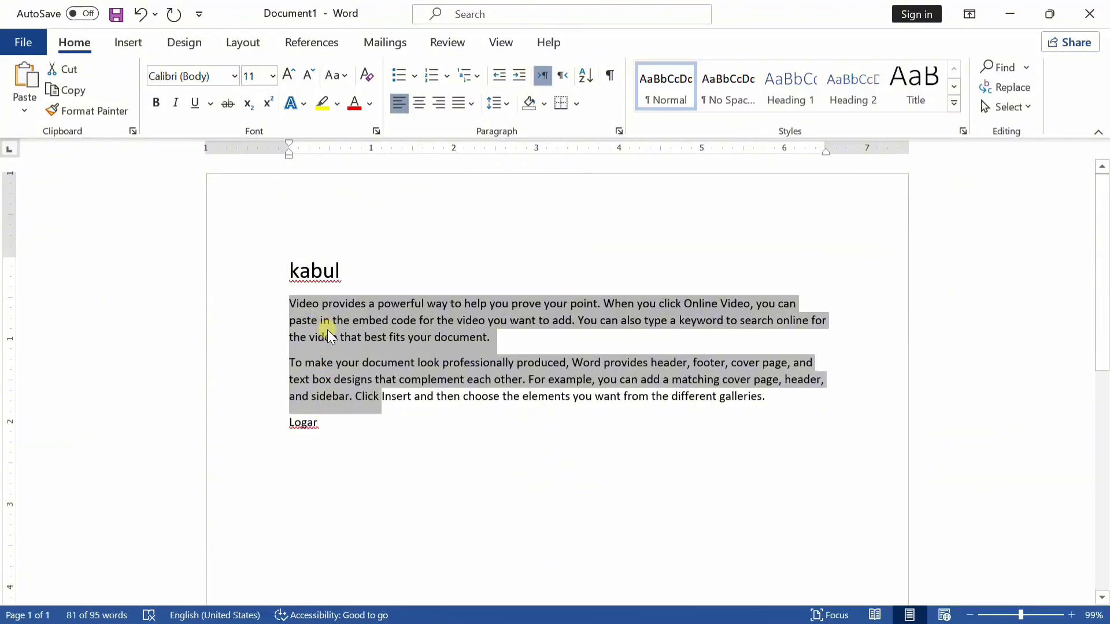
pyautogui.click(334, 457)
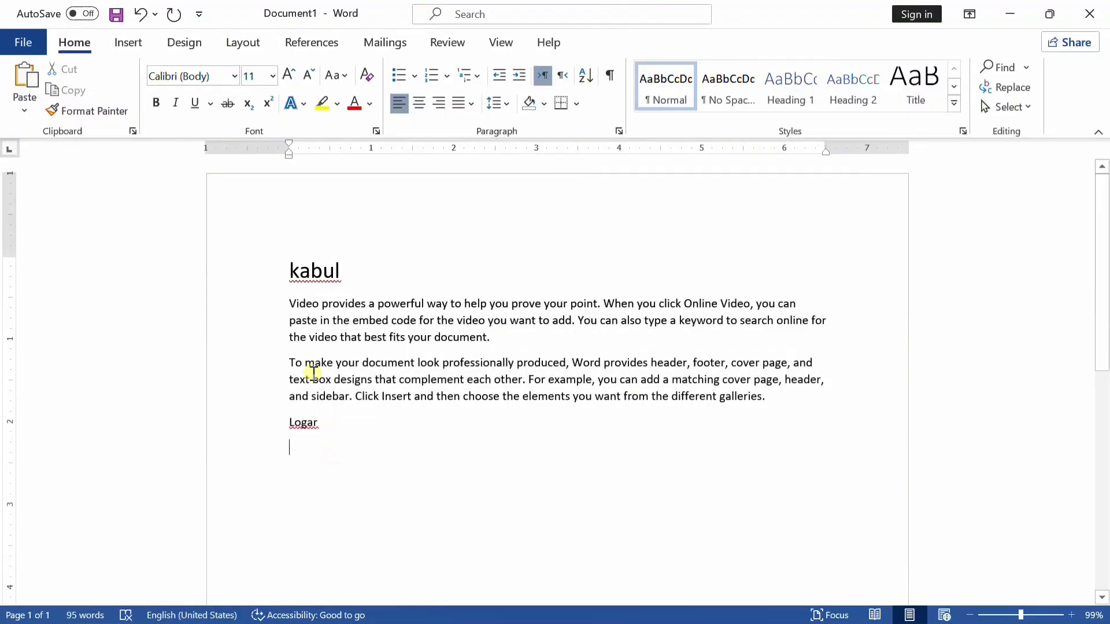
pyautogui.moveTo(283, 303); pyautogui.dragTo(507, 333)
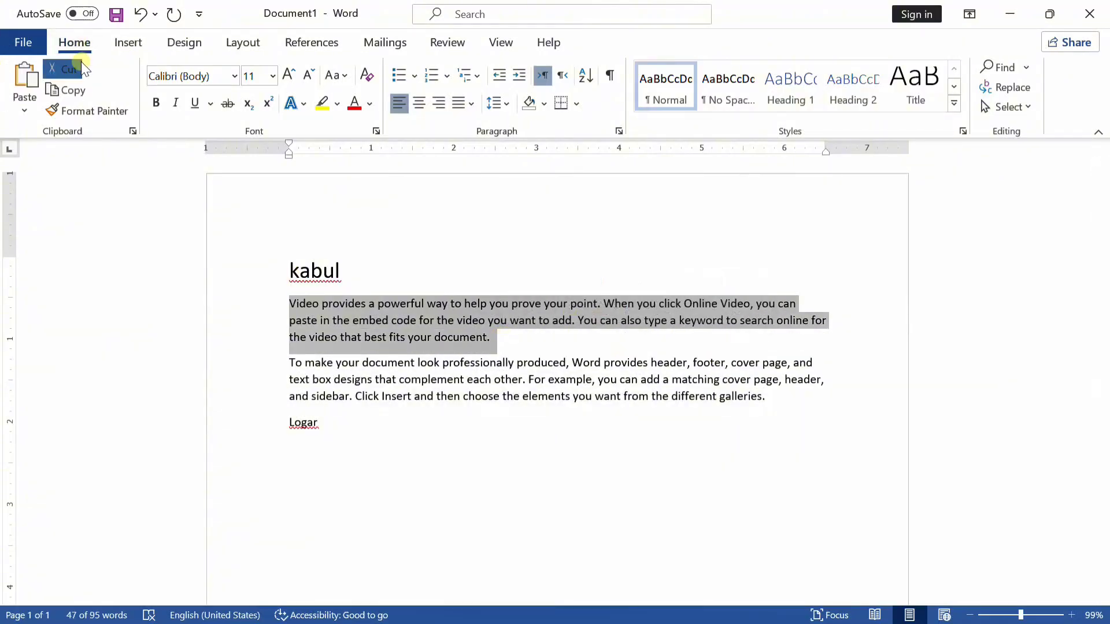
pyautogui.click(81, 68)
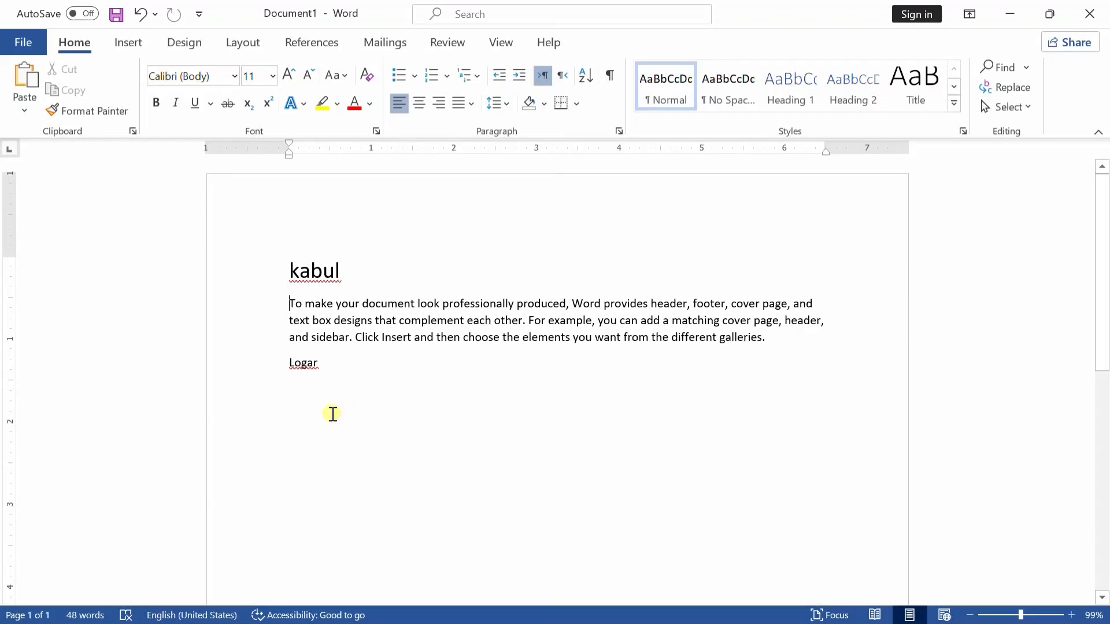
pyautogui.scroll(-1, 327, 405)
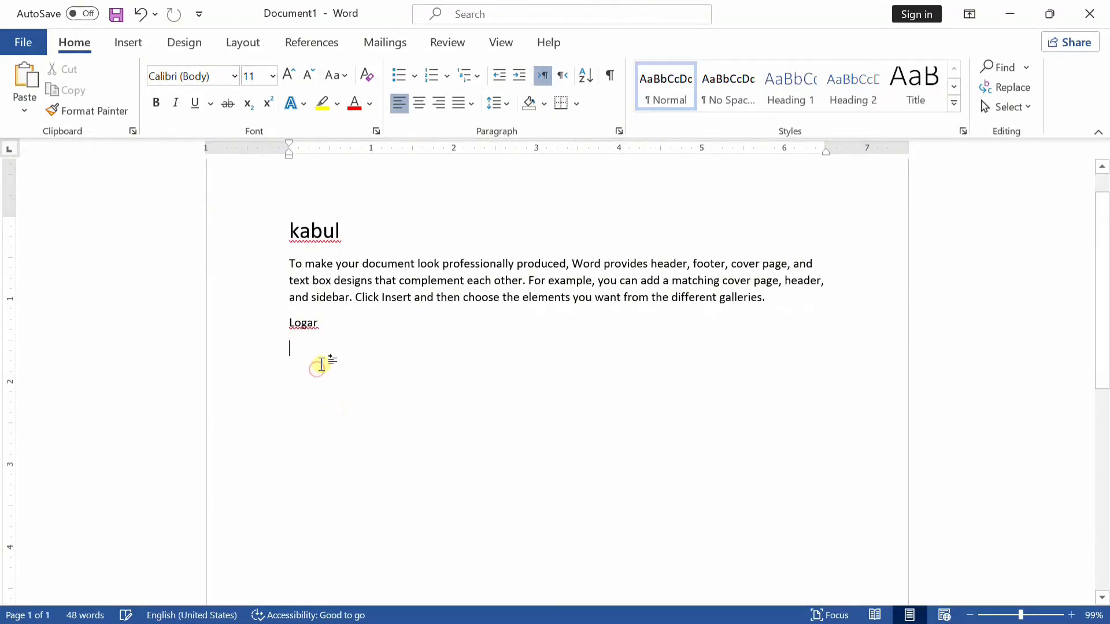
pyautogui.click(317, 369)
pyautogui.click(44, 87)
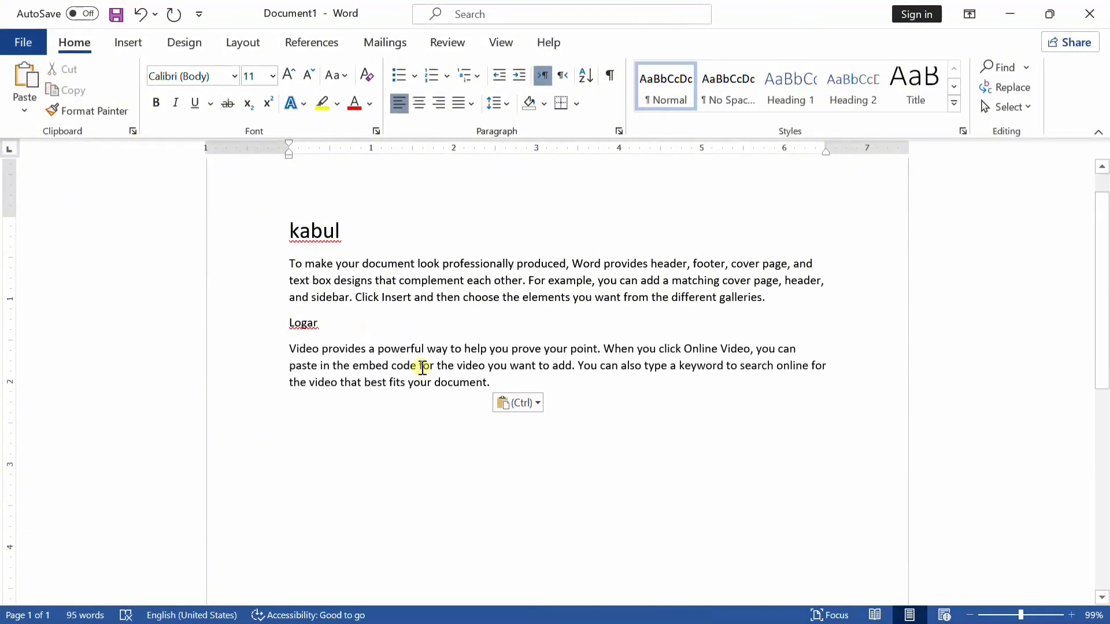
# Add an empty line after the paragraph below "Logar"
pyautogui.scroll(1, 422, 368)
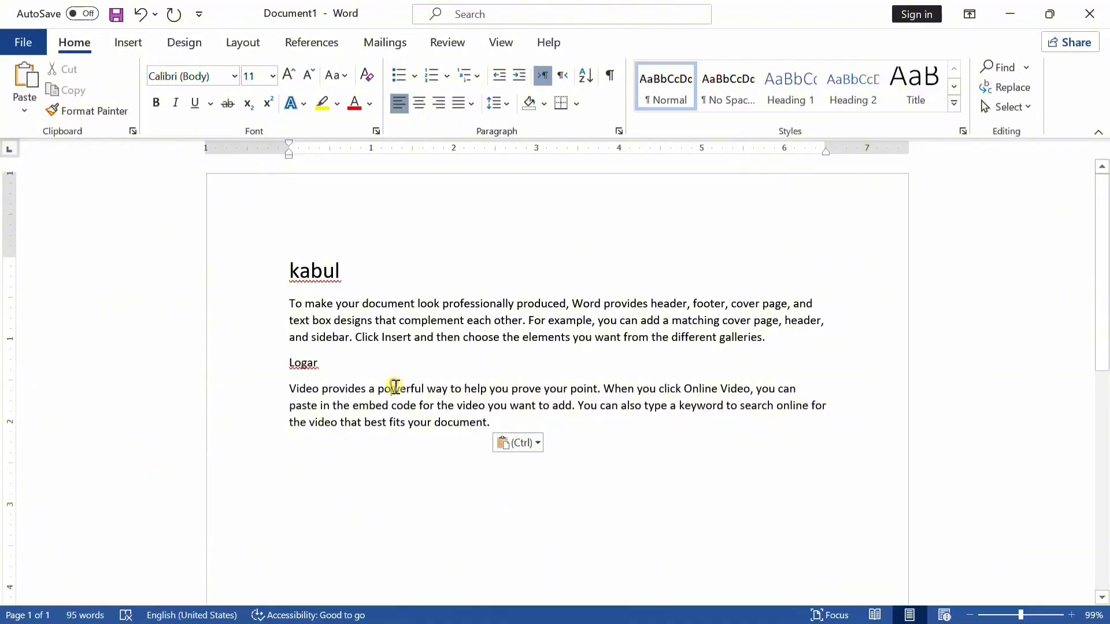
pyautogui.click(499, 427)
pyautogui.press('Return')
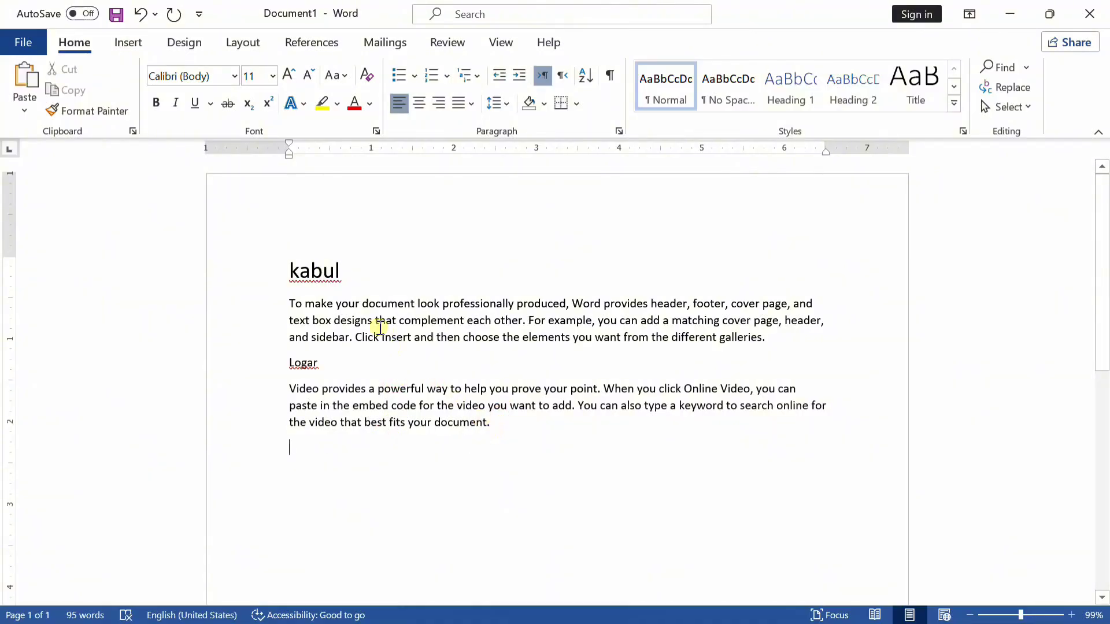
pyautogui.scroll(-3, 409, 377)
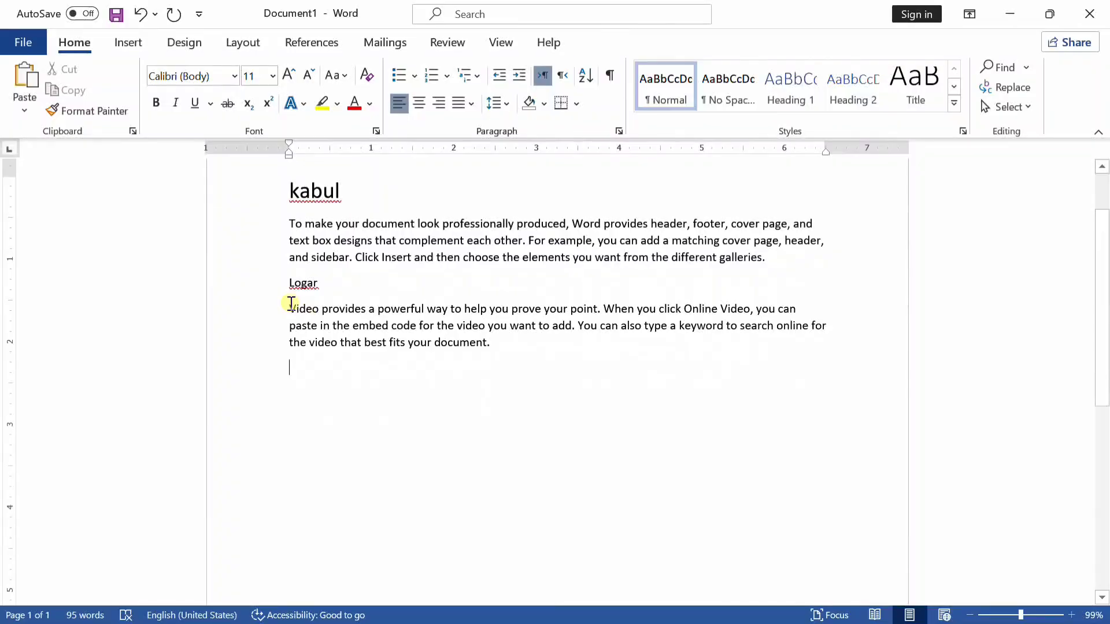
pyautogui.moveTo(287, 226); pyautogui.dragTo(769, 272)
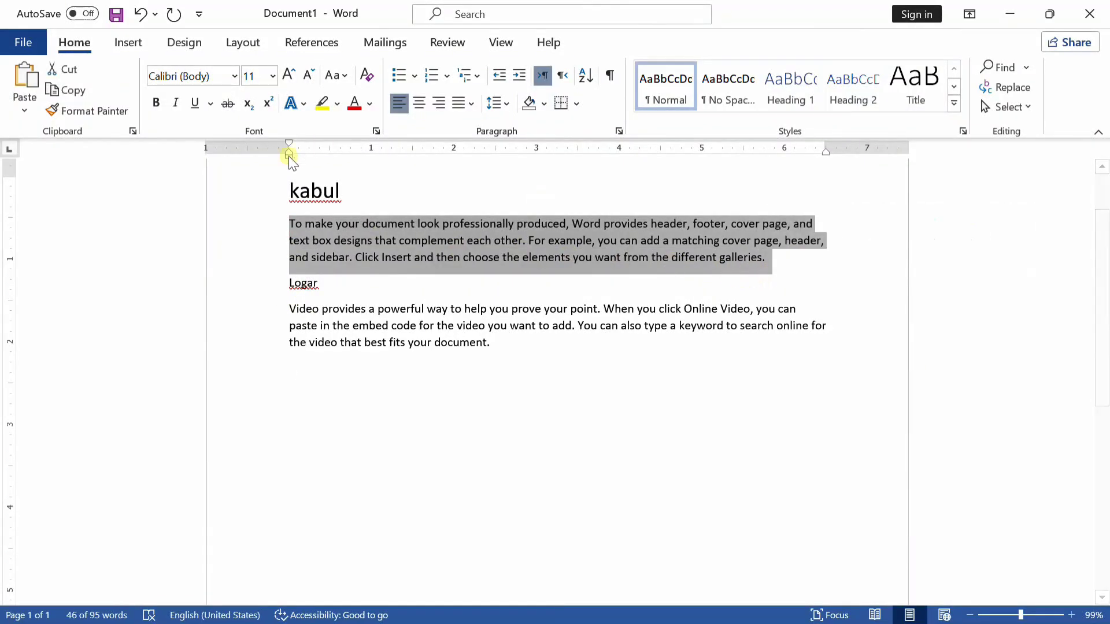
pyautogui.scroll(-3, 474, 397)
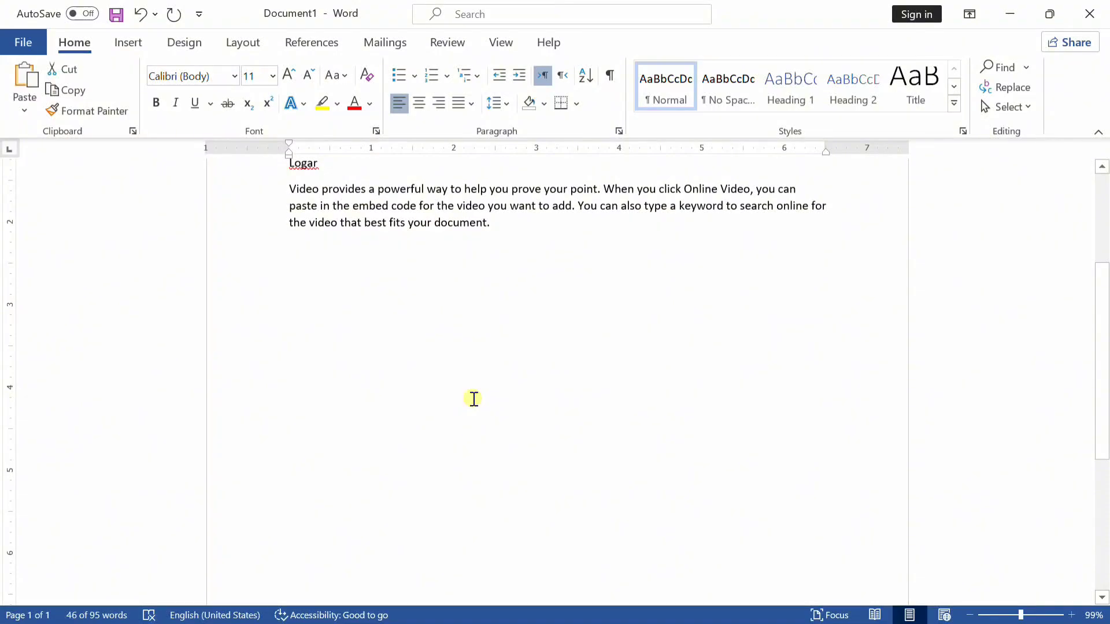
pyautogui.scroll(5, 474, 398)
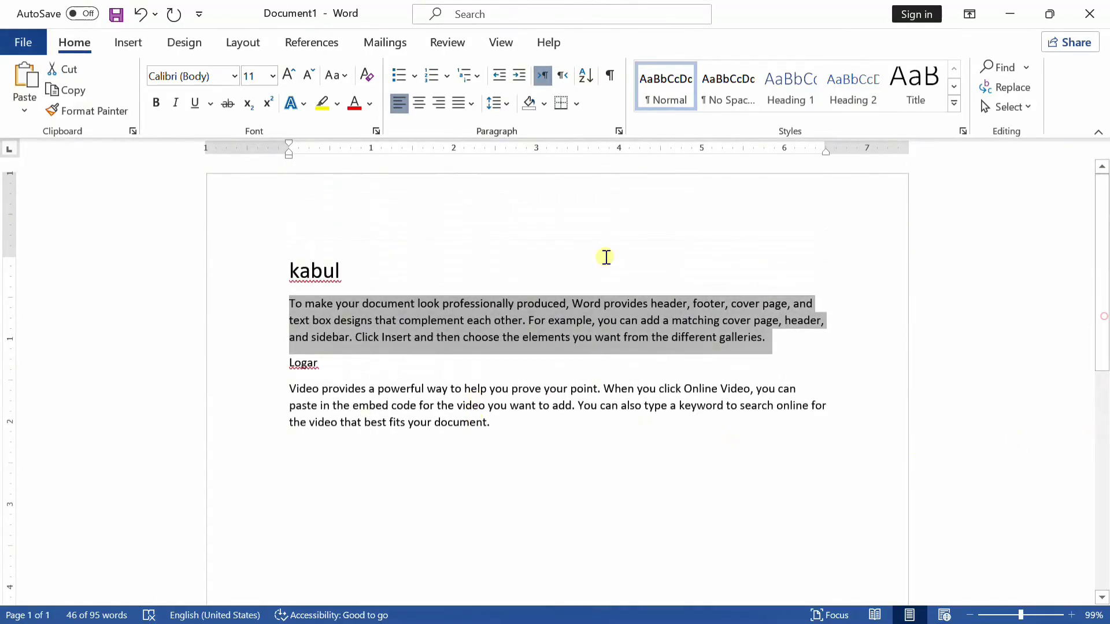
pyautogui.rightClick(418, 529)
pyautogui.press('Escape')
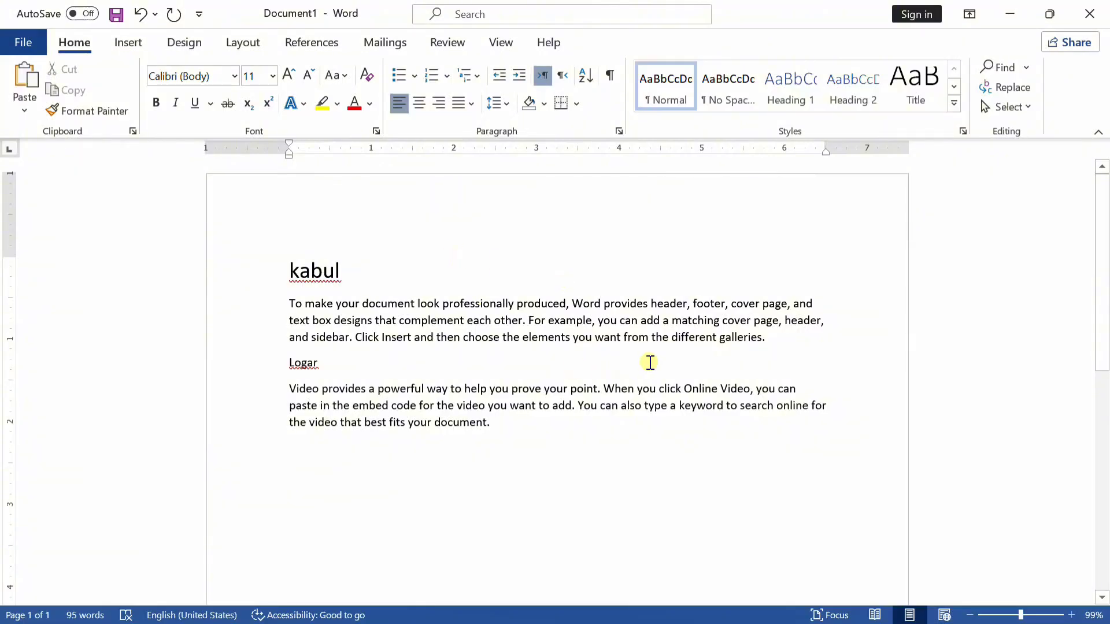
# Copy the paragraph under the "kabul" heading and paste it below a new "Kabul" line after the "Video provides" paragraph
pyautogui.moveTo(292, 303); pyautogui.dragTo(767, 337)
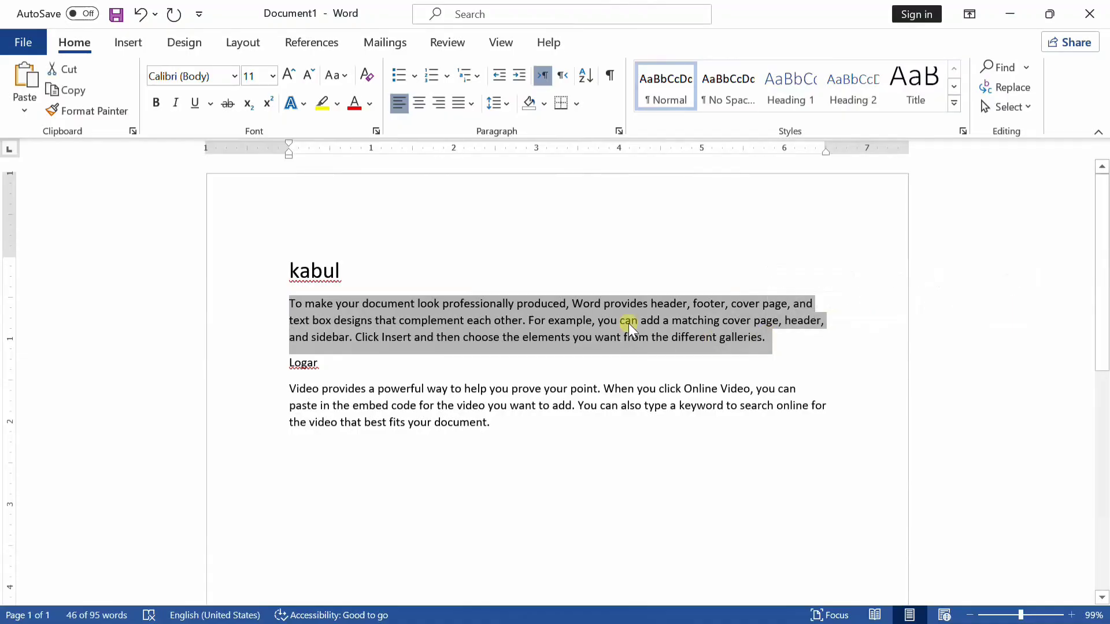
pyautogui.click(70, 92)
pyautogui.scroll(-2, 424, 367)
pyautogui.click(426, 353)
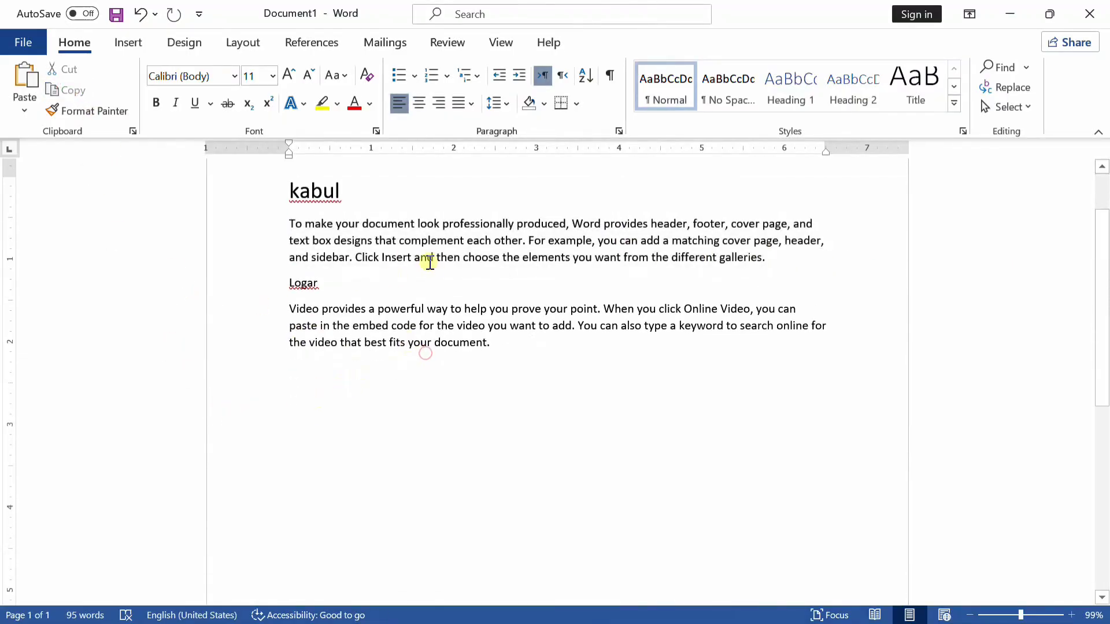
pyautogui.click(532, 344)
pyautogui.press('Return')
pyautogui.write('kabu')
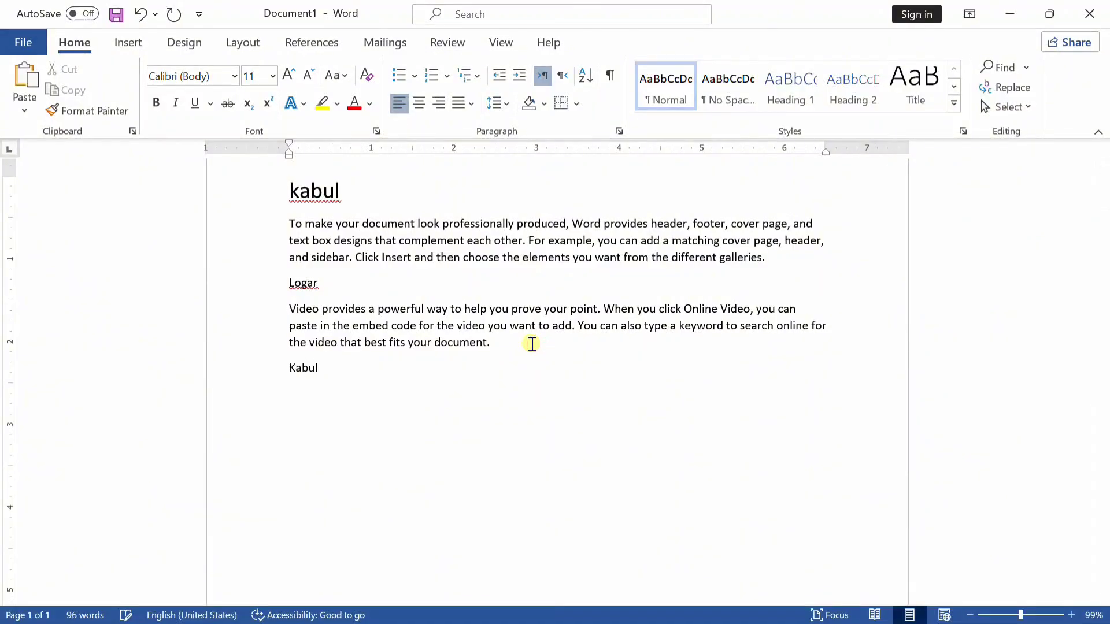
pyautogui.press('Return')
pyautogui.click(25, 109)
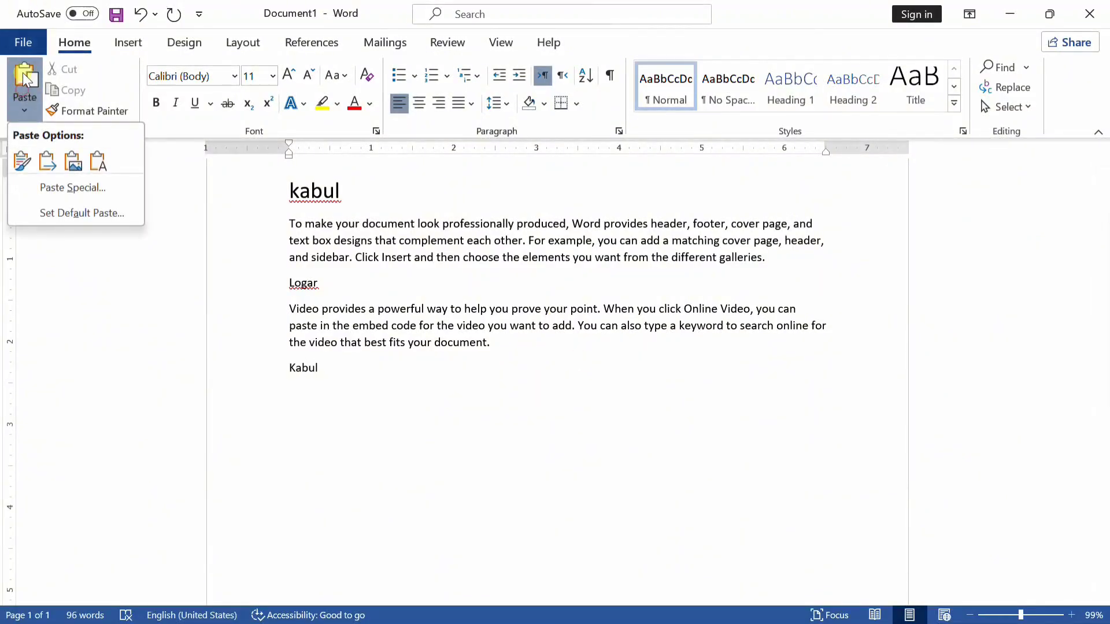
pyautogui.click(23, 72)
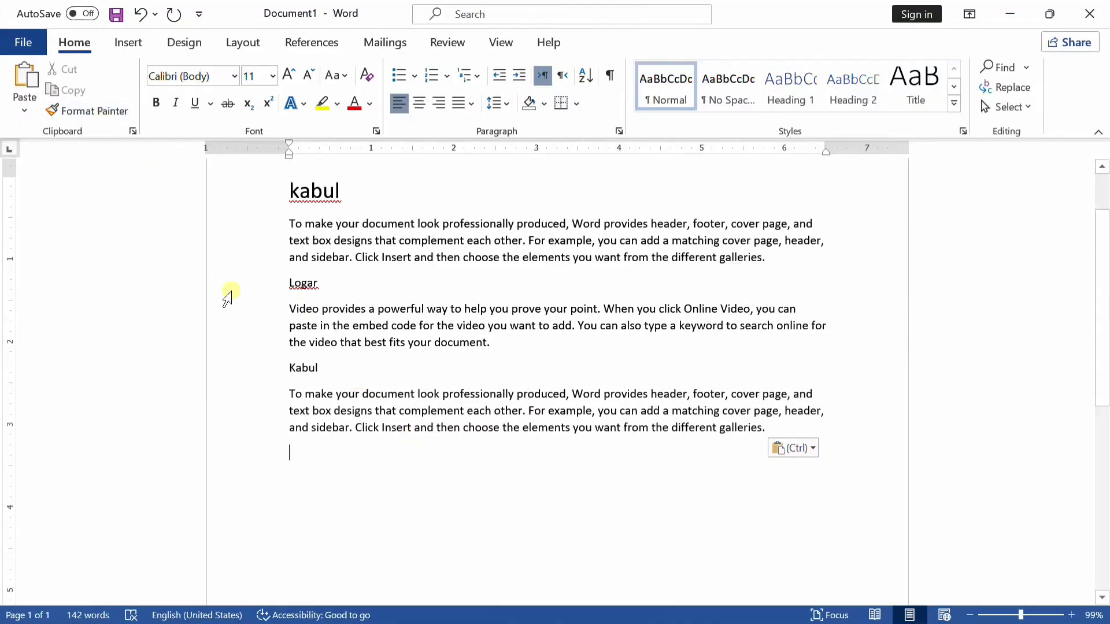
# Leave an empty line after the pasted paragraph and add the sentence "Kabul is the coldest province of Afghanistan"
pyautogui.scroll(2, 379, 382)
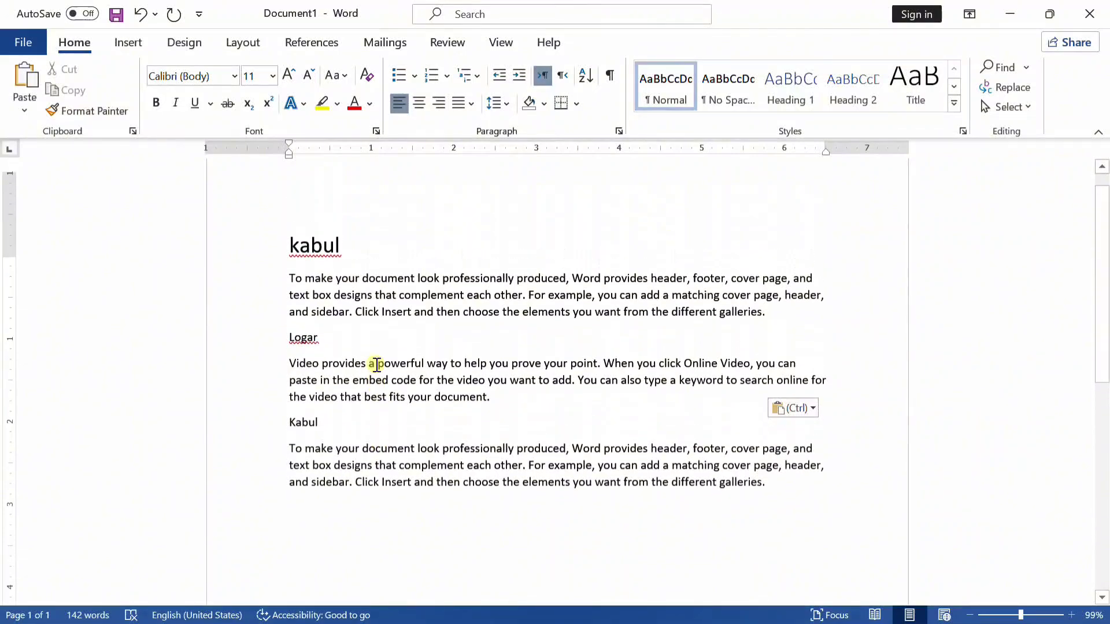
pyautogui.scroll(-3, 376, 365)
pyautogui.press('Escape')
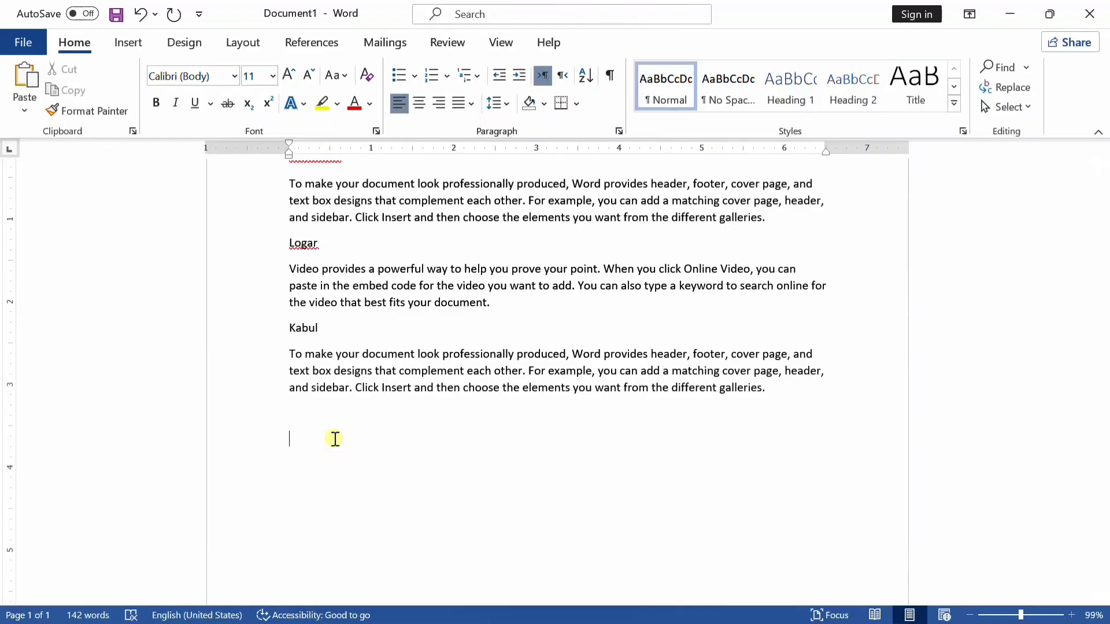
pyautogui.press('Return')
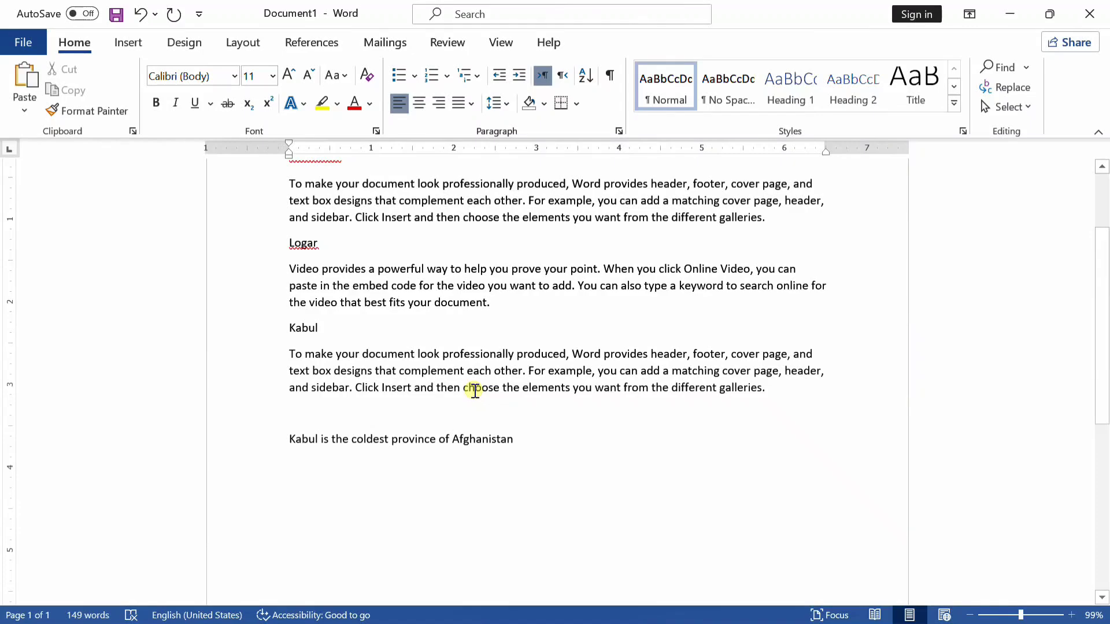
pyautogui.click(549, 441)
# Set the font size of the sentence "Kabul is the coldest province of Afghanistan" to 14
pyautogui.moveTo(292, 440); pyautogui.dragTo(493, 469)
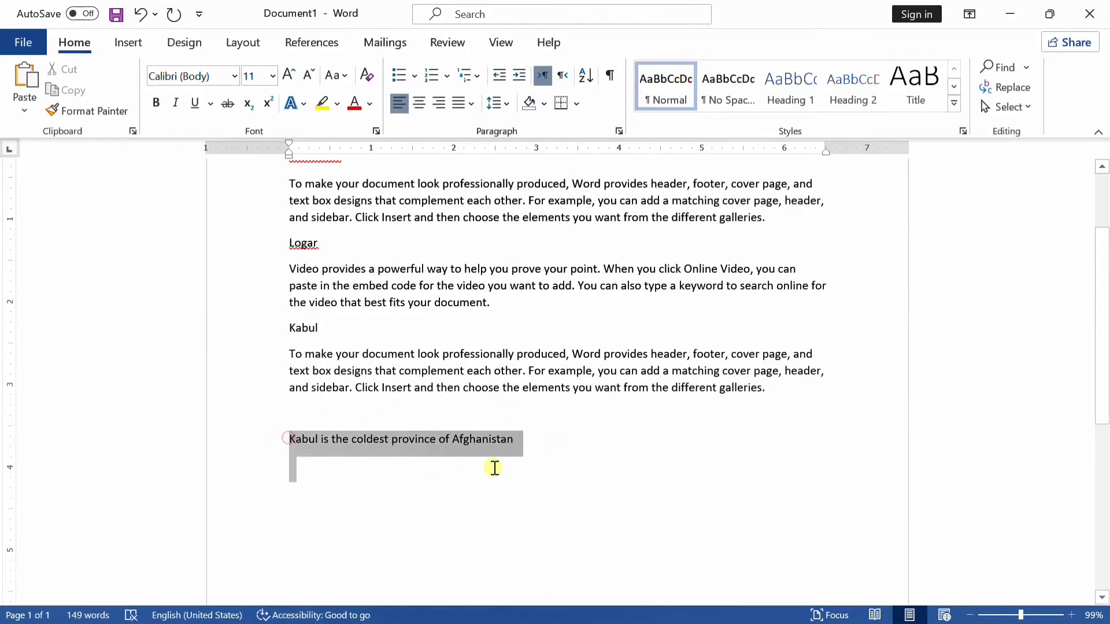
pyautogui.click(235, 75)
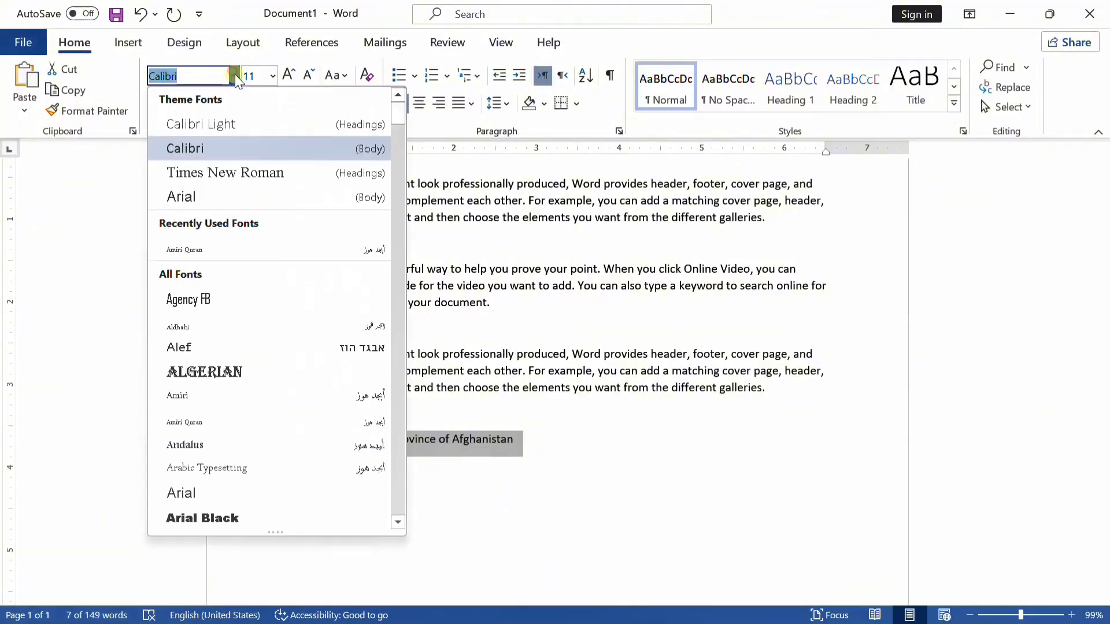
pyautogui.click(272, 75)
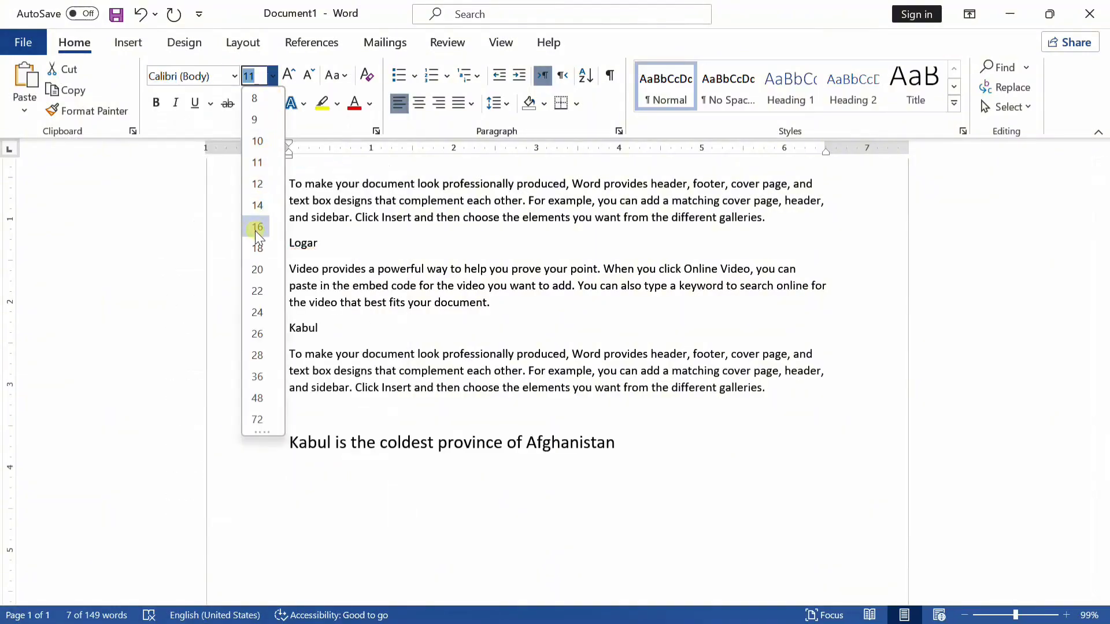
pyautogui.click(255, 205)
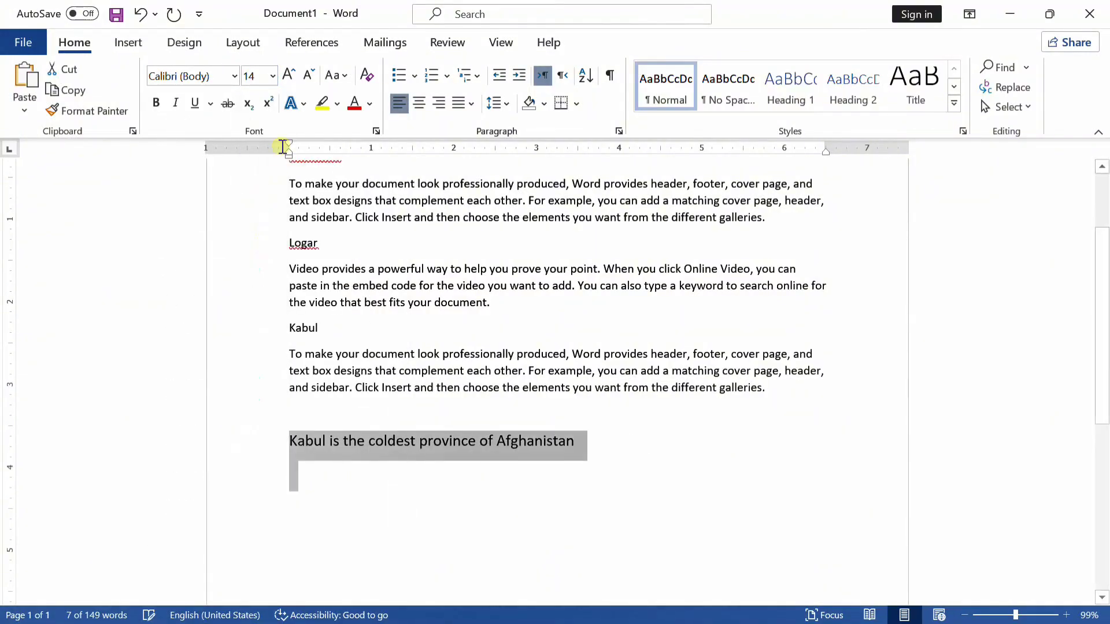
# Make the sentence "Kabul is the coldest province of Afghanistan" red and bold
pyautogui.click(370, 104)
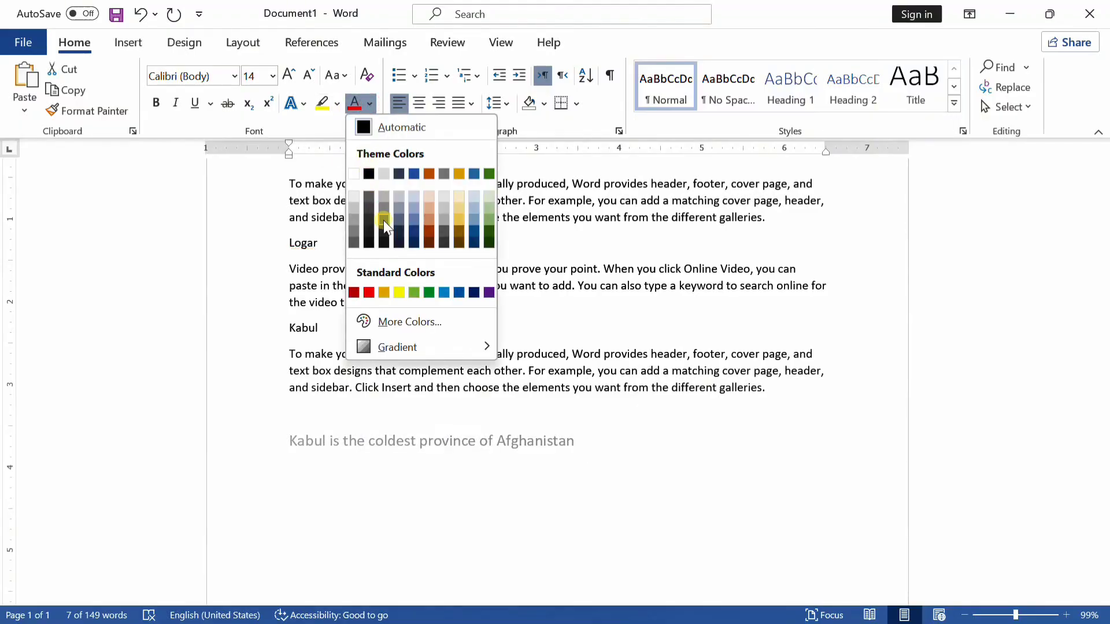
pyautogui.click(368, 293)
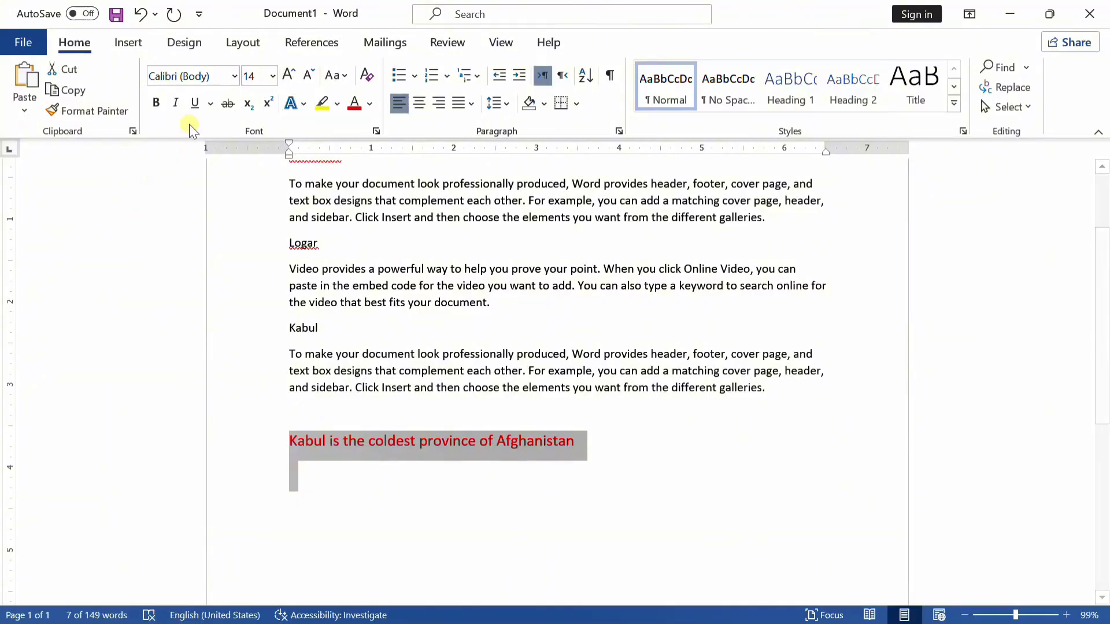
pyautogui.click(157, 103)
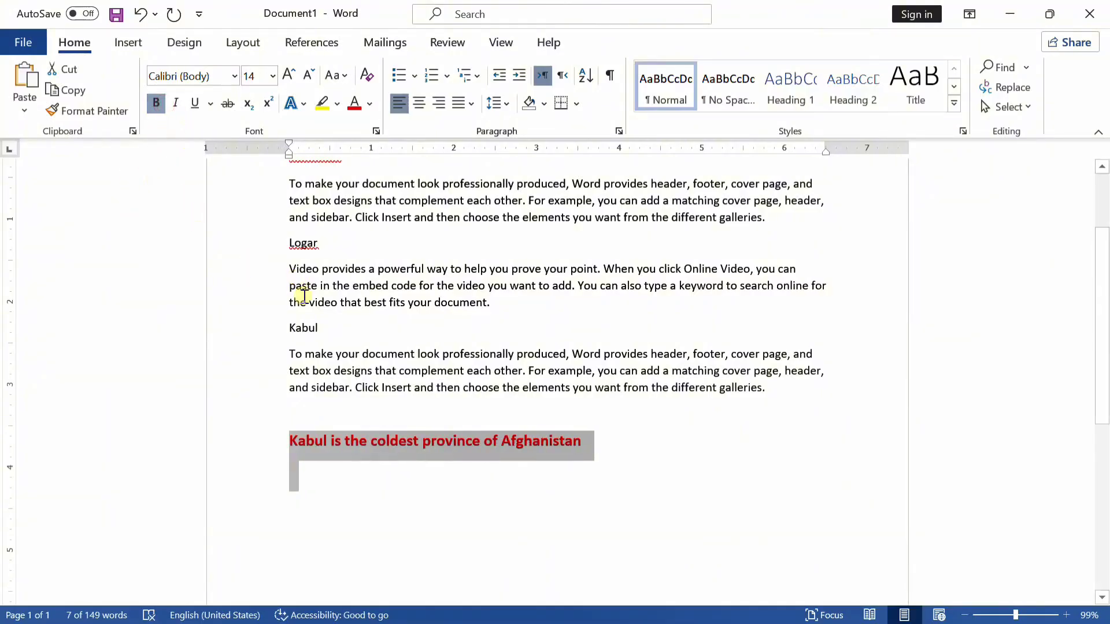
pyautogui.click(496, 440)
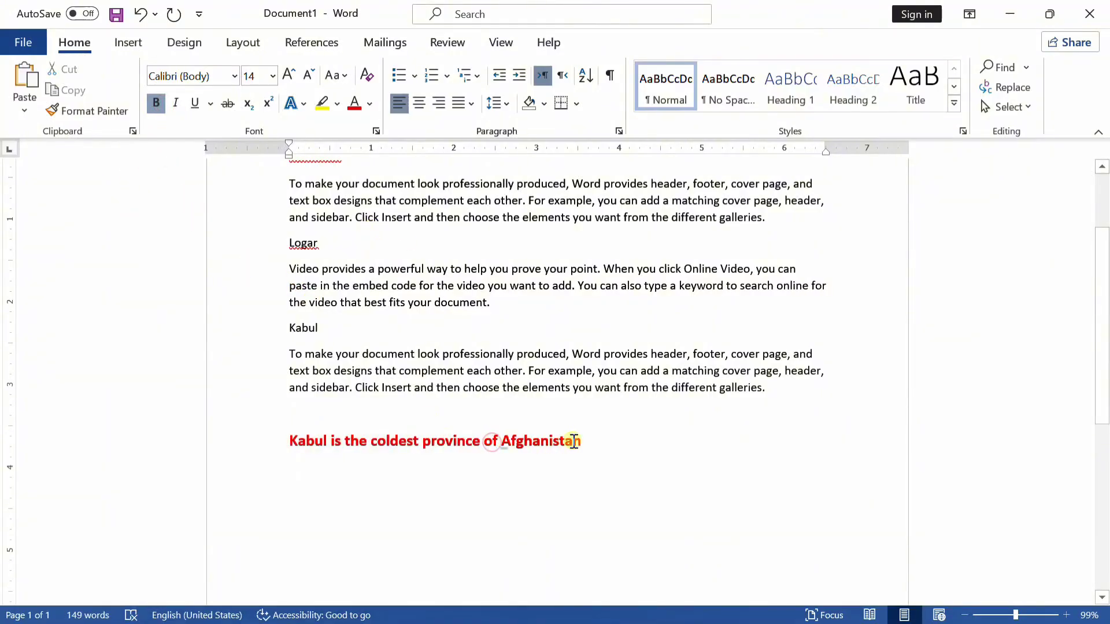
pyautogui.moveTo(574, 441); pyautogui.dragTo(286, 447)
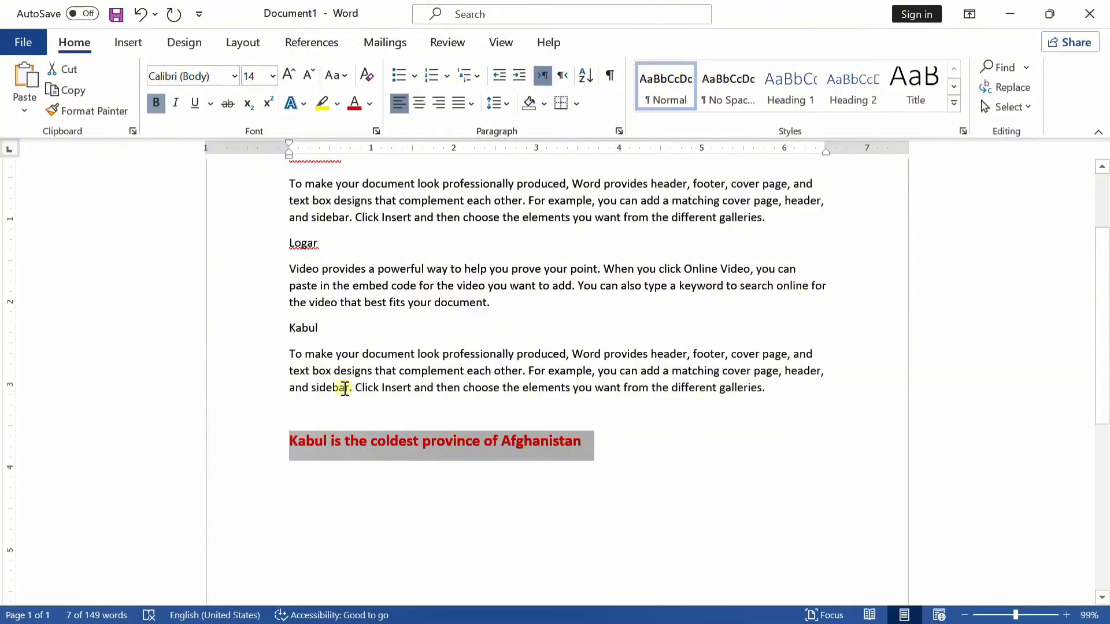
pyautogui.moveTo(296, 354); pyautogui.dragTo(573, 389)
pyautogui.click(460, 336)
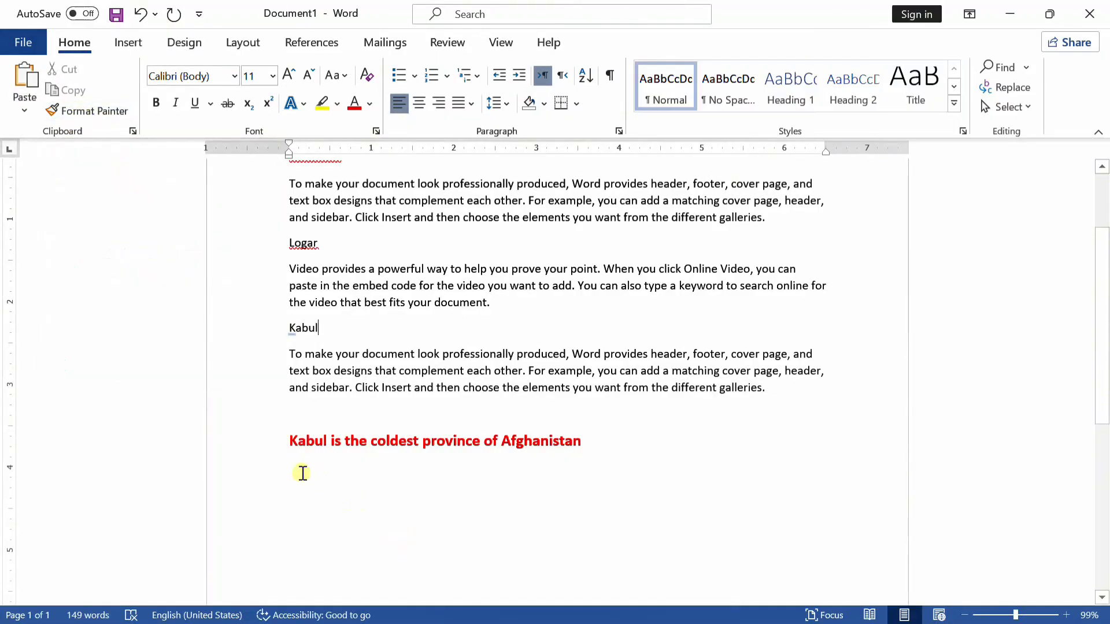
pyautogui.moveTo(294, 467); pyautogui.dragTo(415, 480)
pyautogui.click(359, 441)
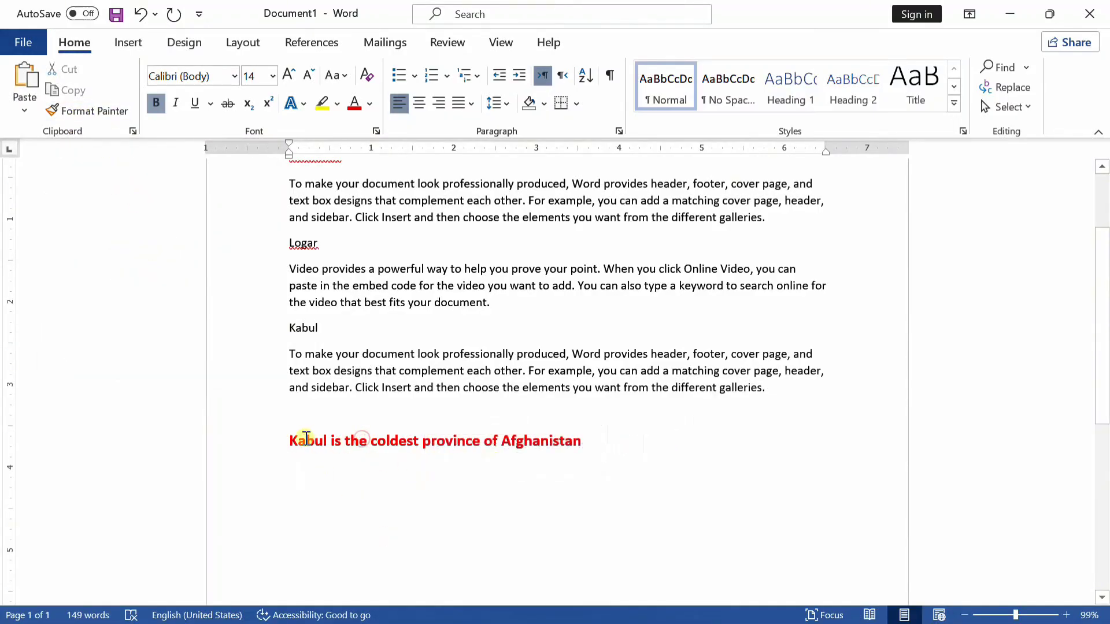
pyautogui.moveTo(306, 439); pyautogui.dragTo(467, 450)
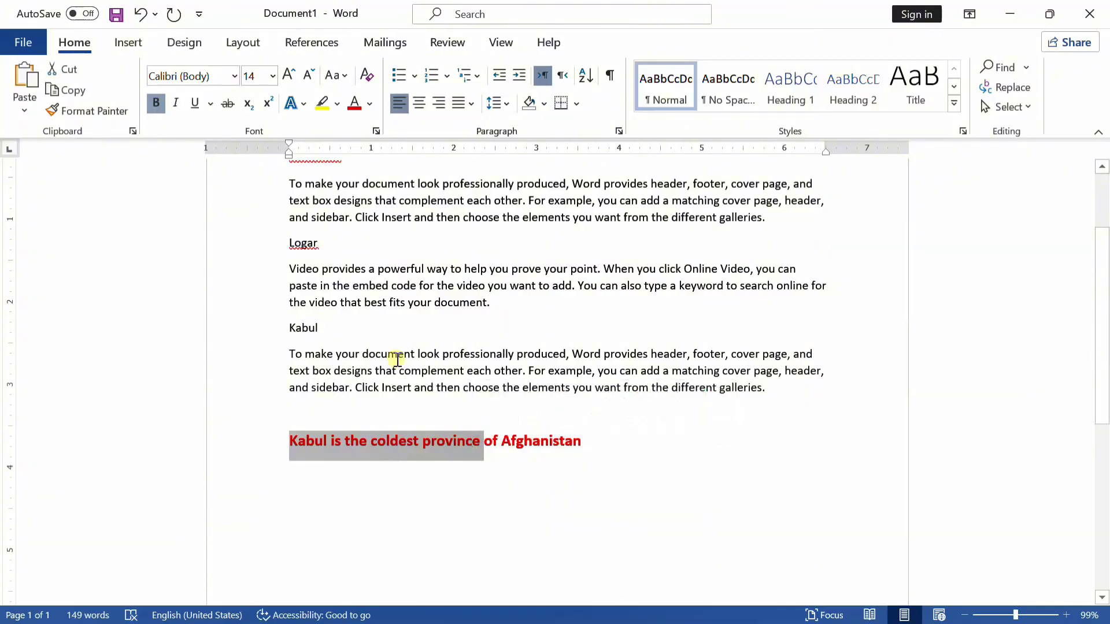
pyautogui.click(369, 354)
pyautogui.moveTo(311, 370); pyautogui.dragTo(593, 375)
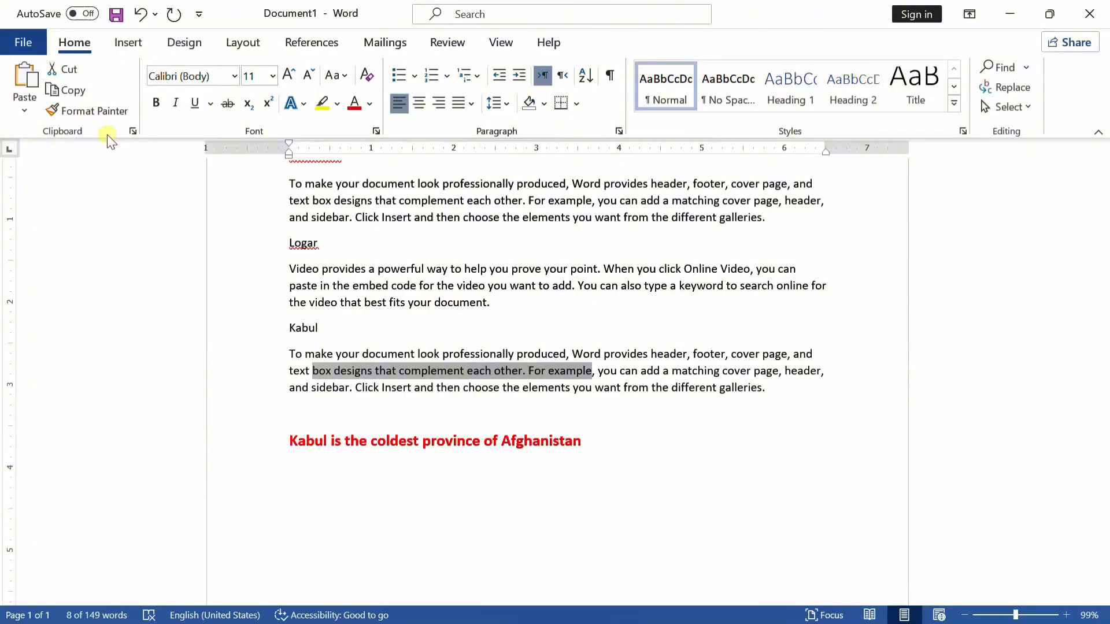
# Copy the formatting of "Kabul is the coldest province of Afghanistan" onto the paragraph under the "kabul" heading with Format Painter
pyautogui.click(288, 443)
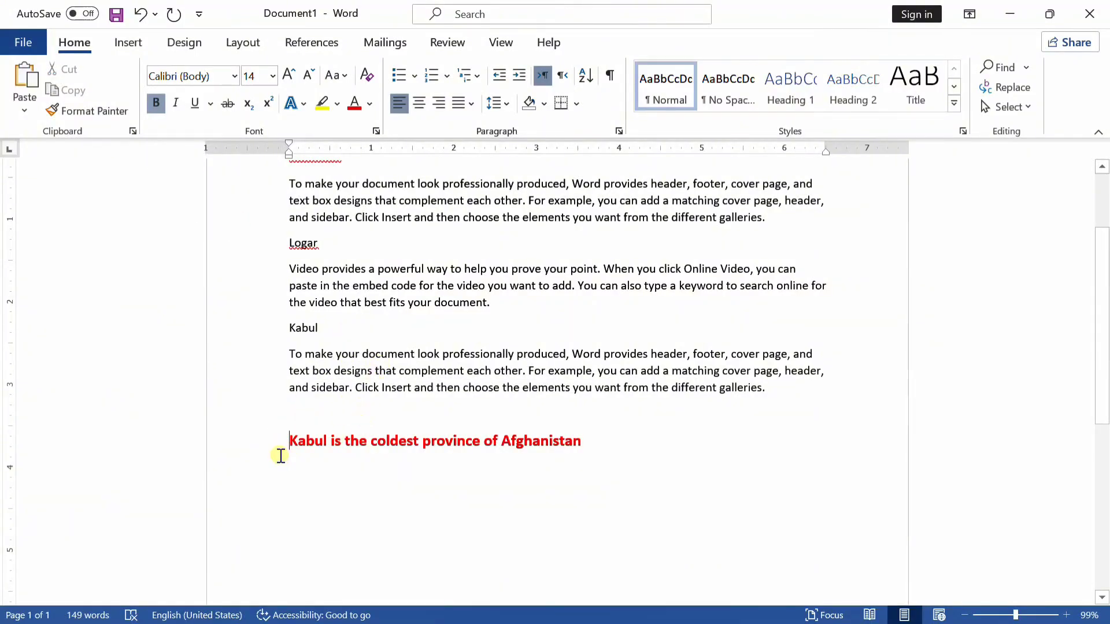
pyautogui.moveTo(280, 457)
pyautogui.mouseDown()
pyautogui.moveTo(292, 446)
pyautogui.moveTo(466, 479)
pyautogui.moveTo(574, 471)
pyautogui.moveTo(328, 438)
pyautogui.moveTo(613, 448)
pyautogui.mouseUp()
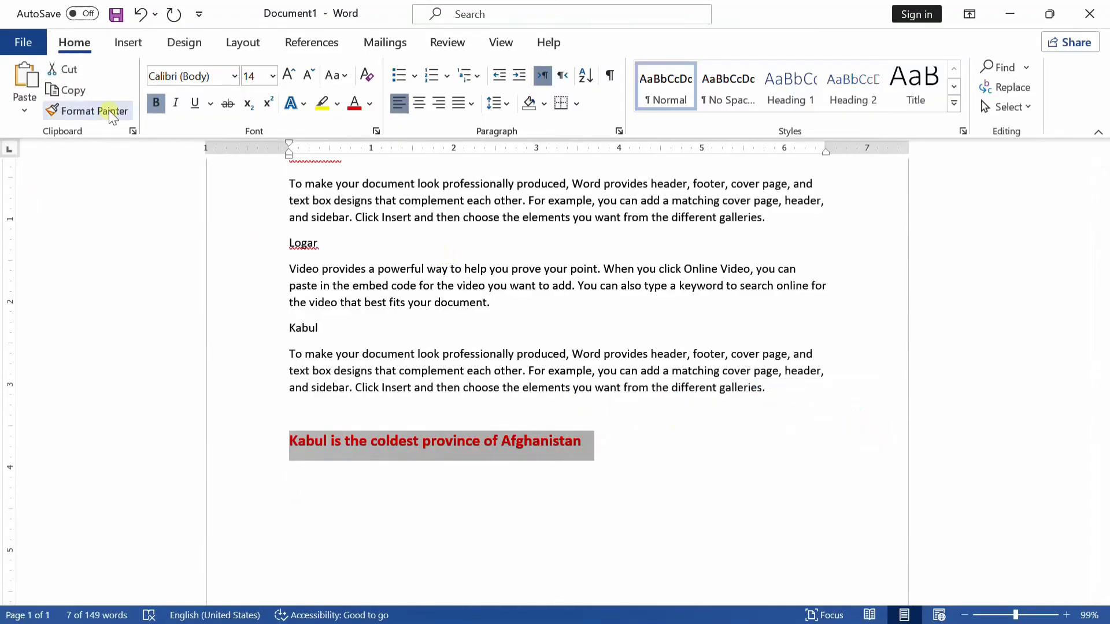
pyautogui.click(109, 111)
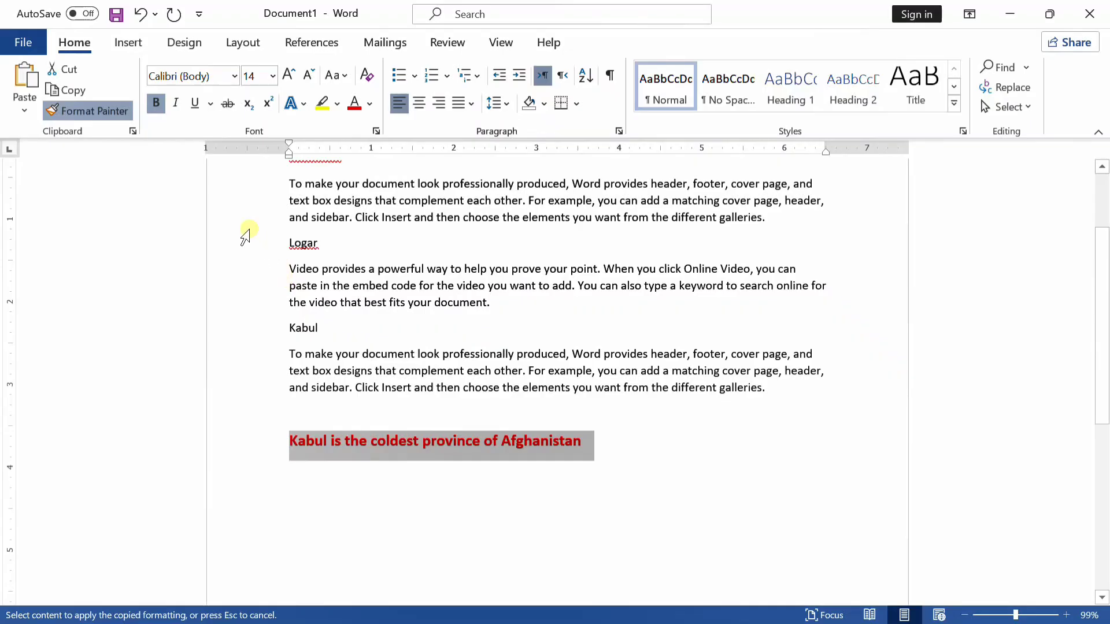
pyautogui.scroll(3, 354, 339)
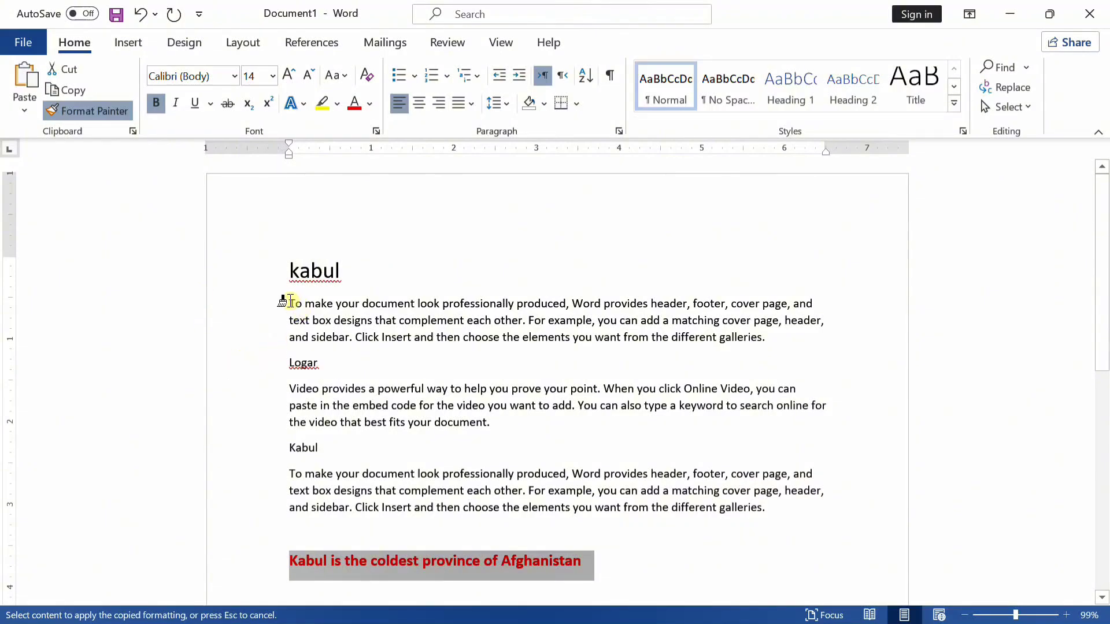
pyautogui.moveTo(291, 303)
pyautogui.mouseDown()
pyautogui.moveTo(570, 352)
pyautogui.moveTo(798, 350)
pyautogui.mouseUp()
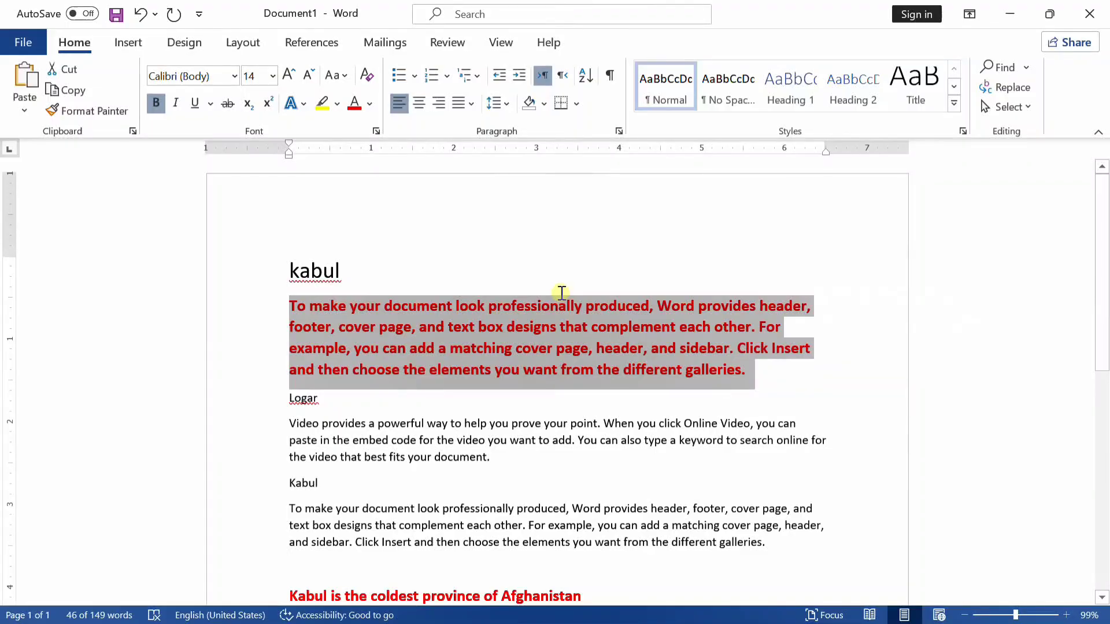
# Apply the red bold paragraph's formatting to the "kabul" heading with Format Painter
pyautogui.scroll(-1, 569, 295)
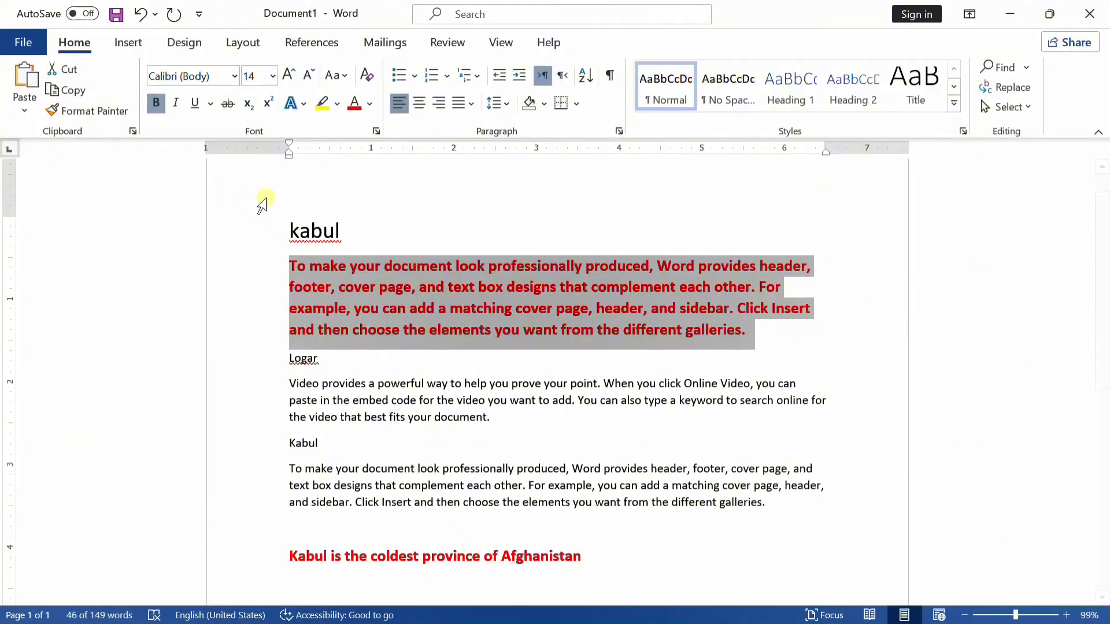
pyautogui.moveTo(343, 231)
pyautogui.mouseDown()
pyautogui.moveTo(292, 232)
pyautogui.moveTo(396, 308)
pyautogui.mouseUp()
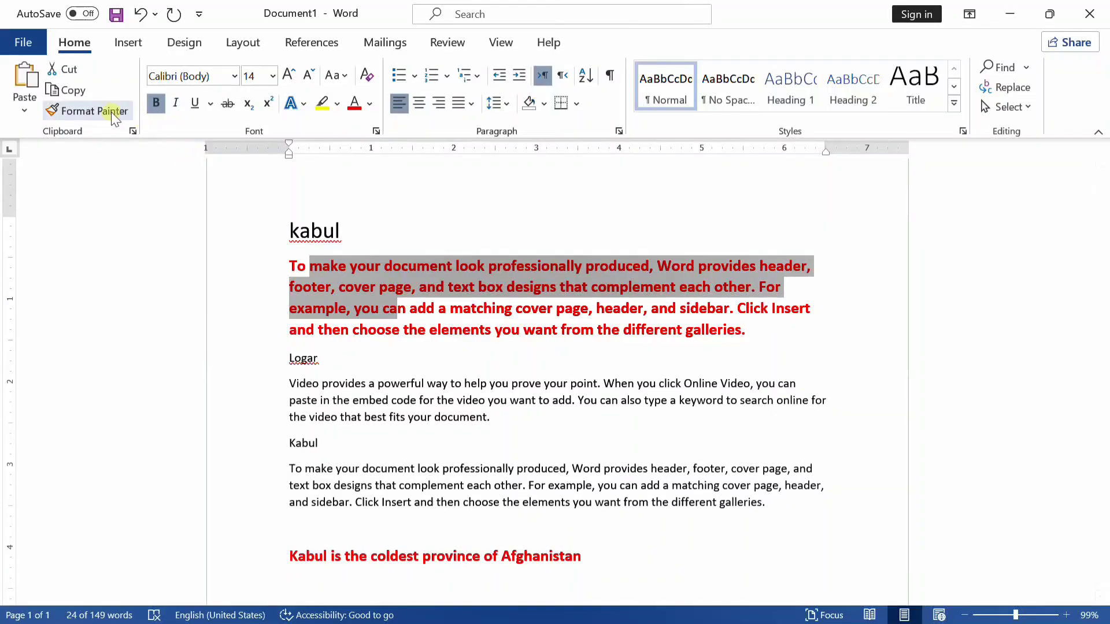
pyautogui.click(92, 110)
pyautogui.moveTo(350, 234); pyautogui.dragTo(287, 231)
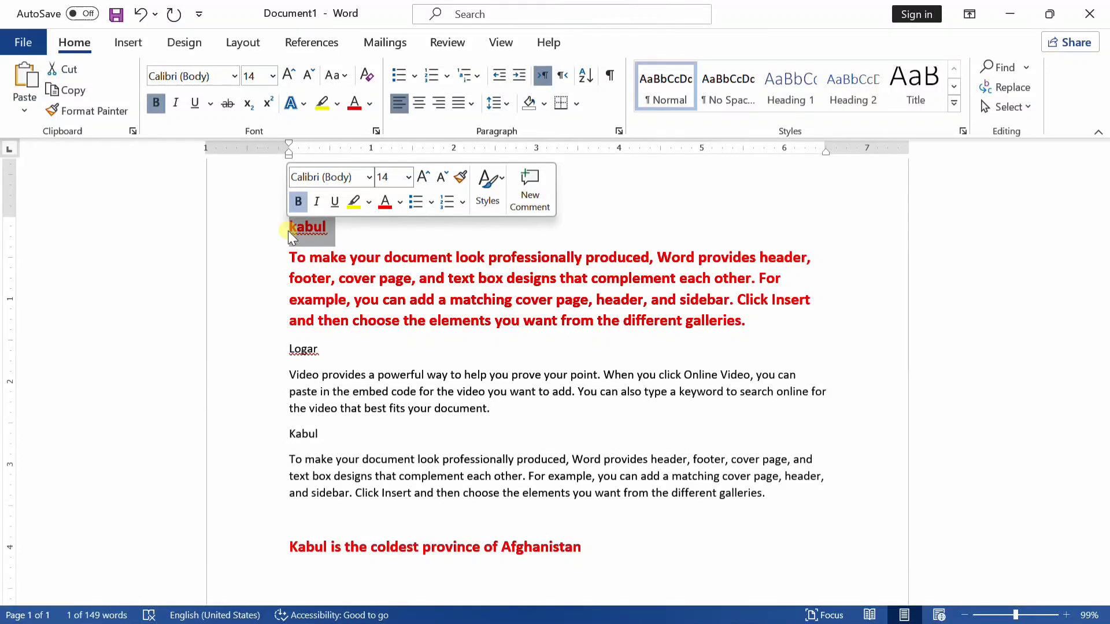
pyautogui.moveTo(318, 259); pyautogui.dragTo(534, 285)
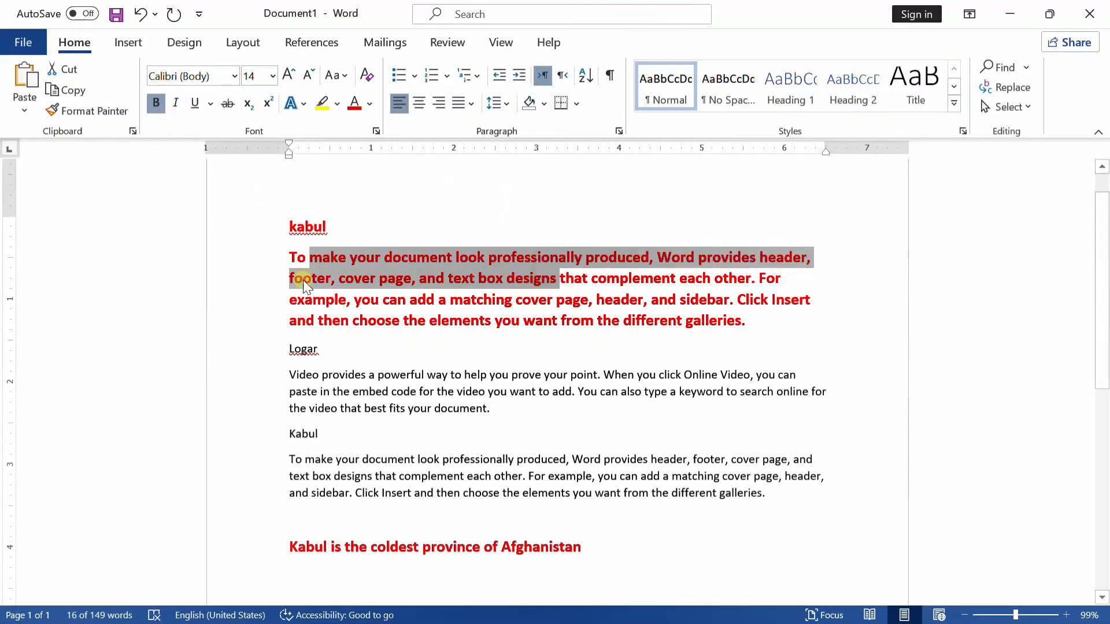
pyautogui.click(340, 256)
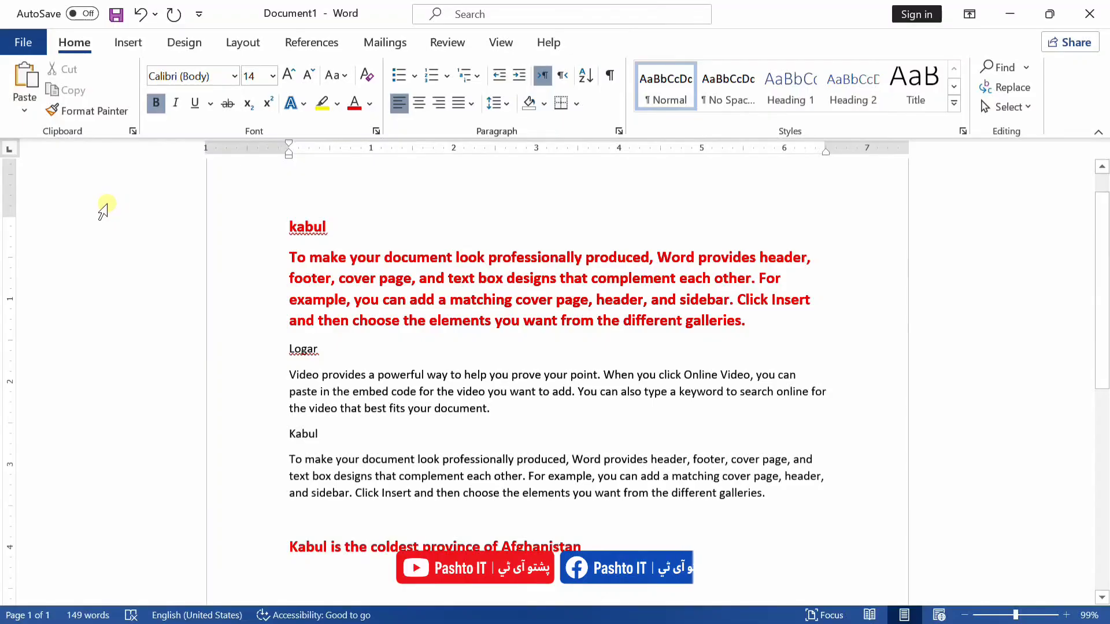
pyautogui.click(412, 324)
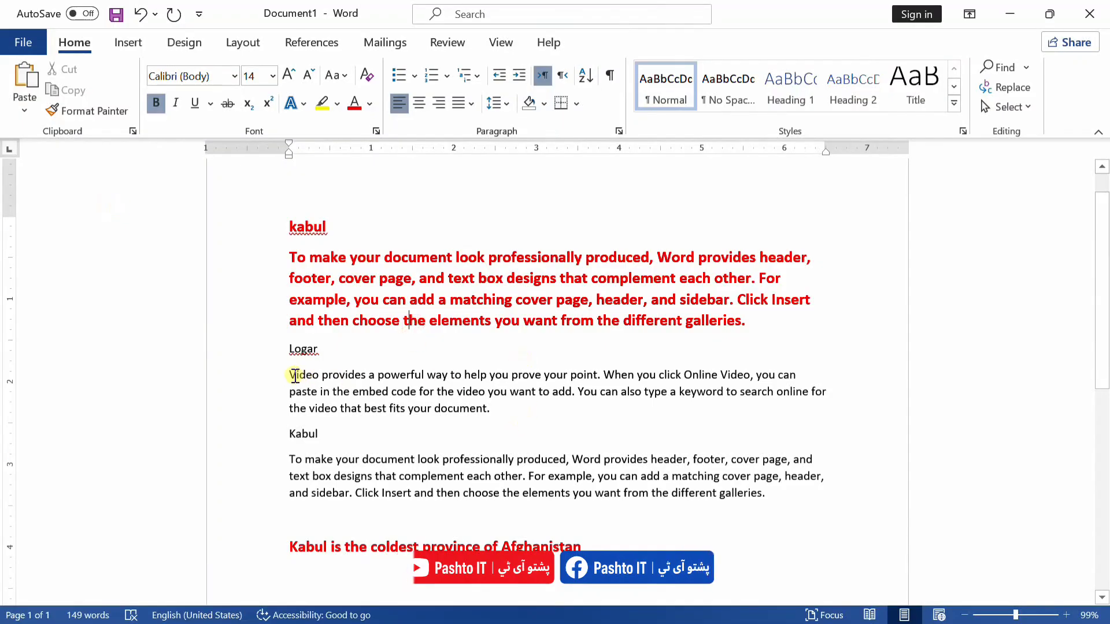
# Copy the "Video provides" paragraph under "Logar" and paste it below the sentence "Kabul is the coldest province of Afghanistan"
pyautogui.moveTo(291, 375); pyautogui.dragTo(702, 407)
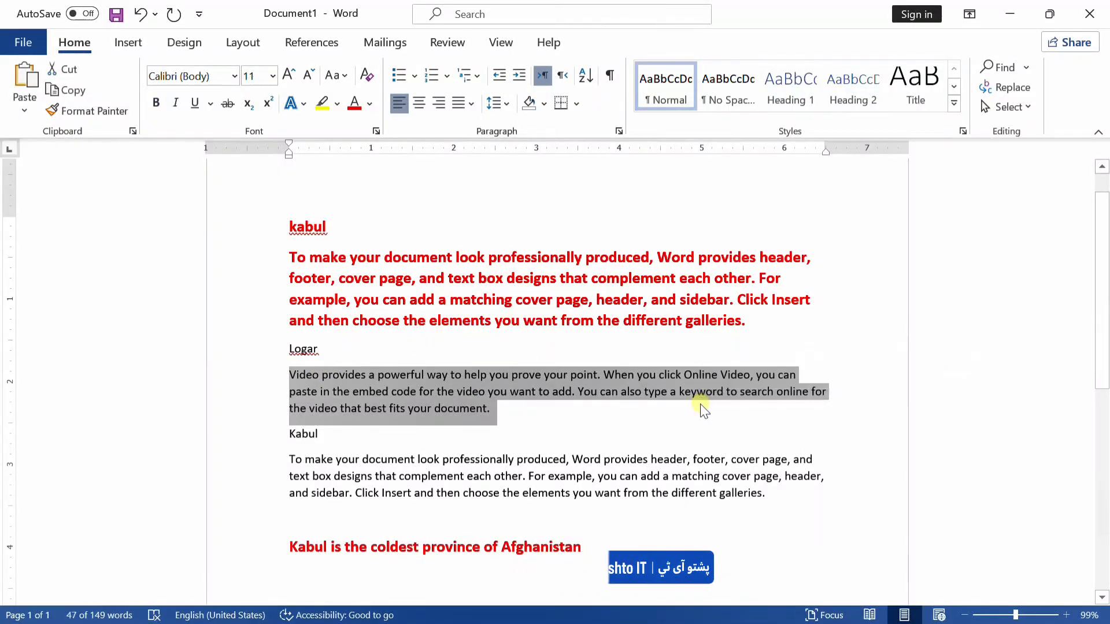
pyautogui.write('To make your document look professionally produced, Word provides header, footer, cover page, and text box designs that complement each other. For example, you can add a matching cover page, header, and sidebar. Click Insert and then choose the elements you want from the different galleries.')
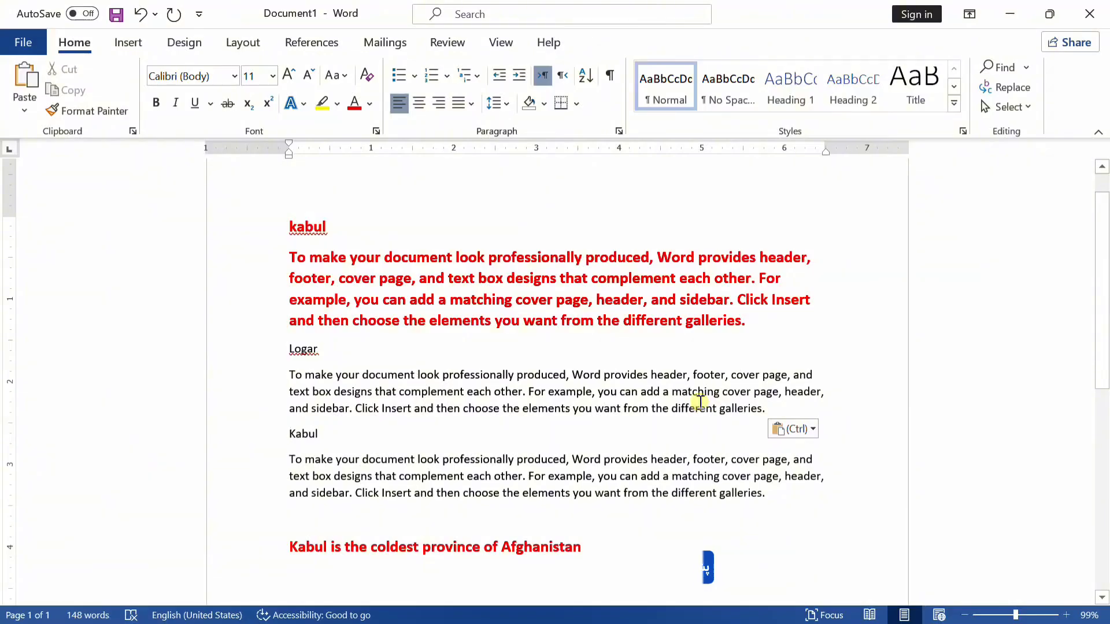
pyautogui.hotkey('ctrl', 'z')
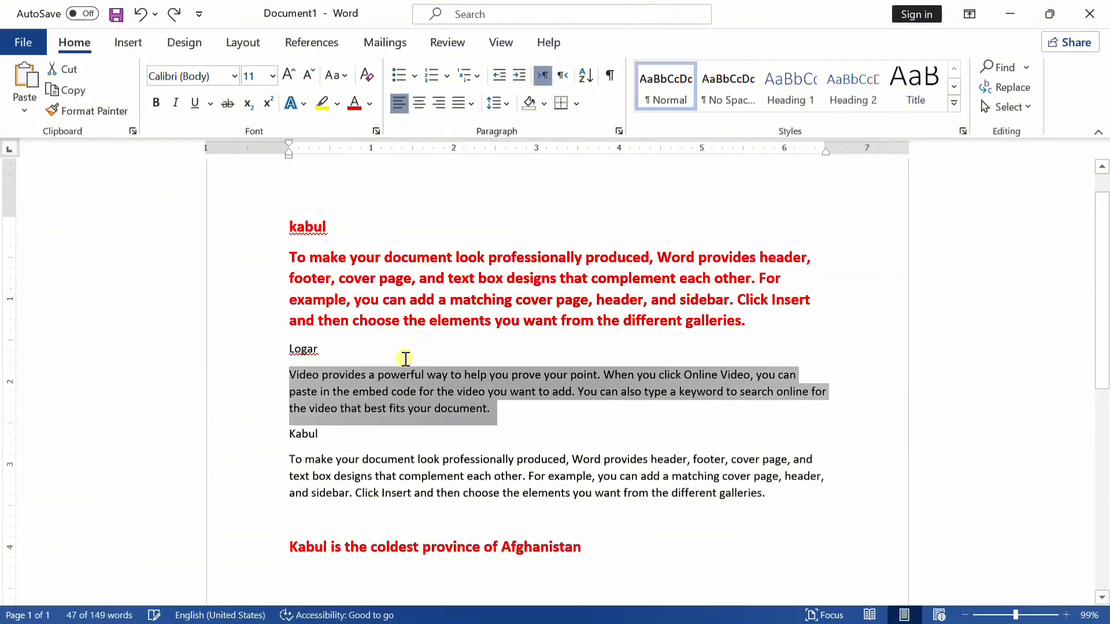
pyautogui.scroll(-3, 428, 376)
pyautogui.click(469, 451)
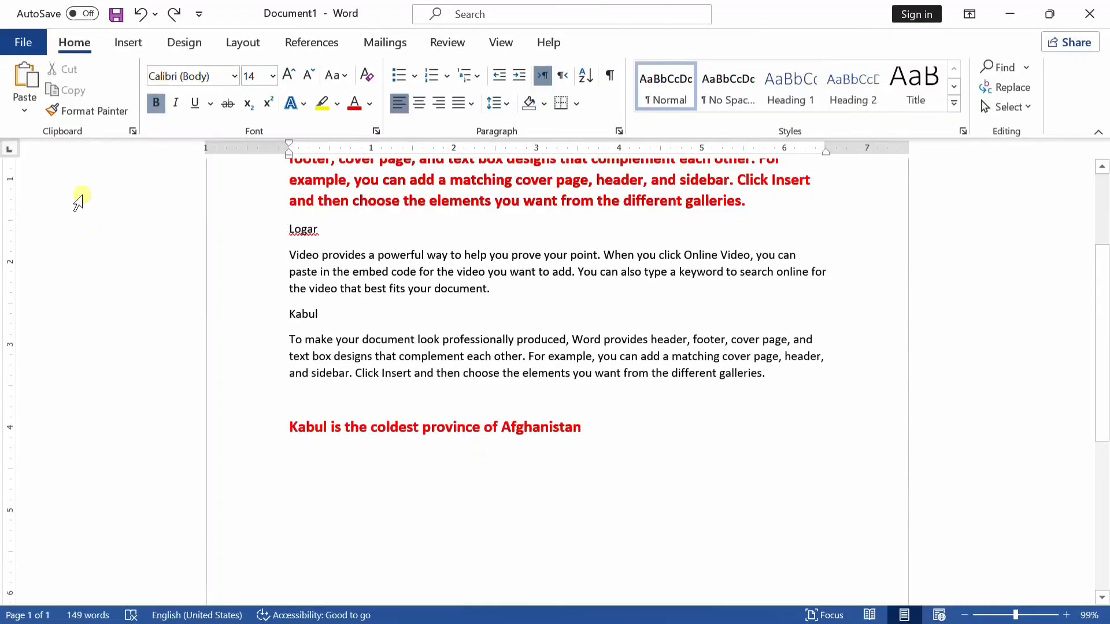
pyautogui.click(27, 101)
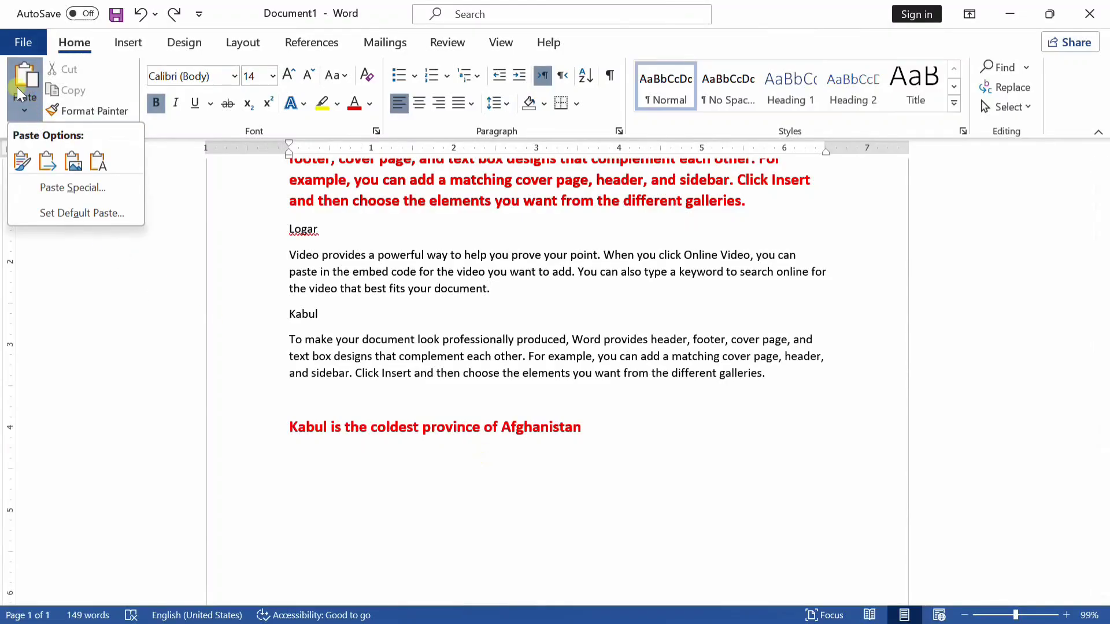
pyautogui.click(24, 78)
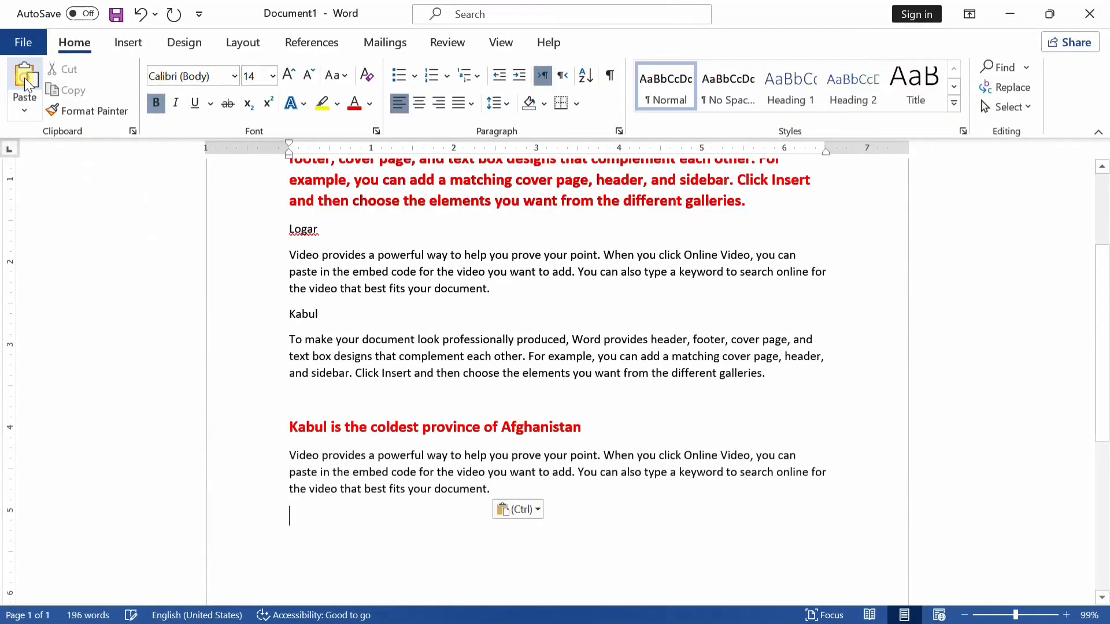
# Paste the copied paragraph again at the end of the document with Paste Special as a Microsoft Word Document Object
pyautogui.click(24, 107)
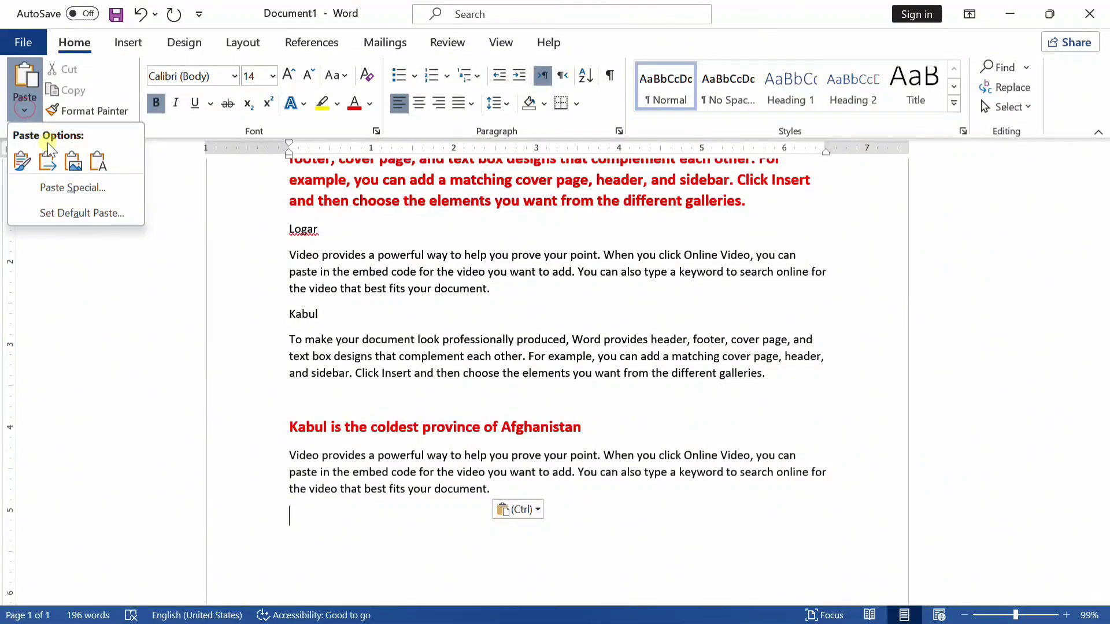
pyautogui.click(64, 188)
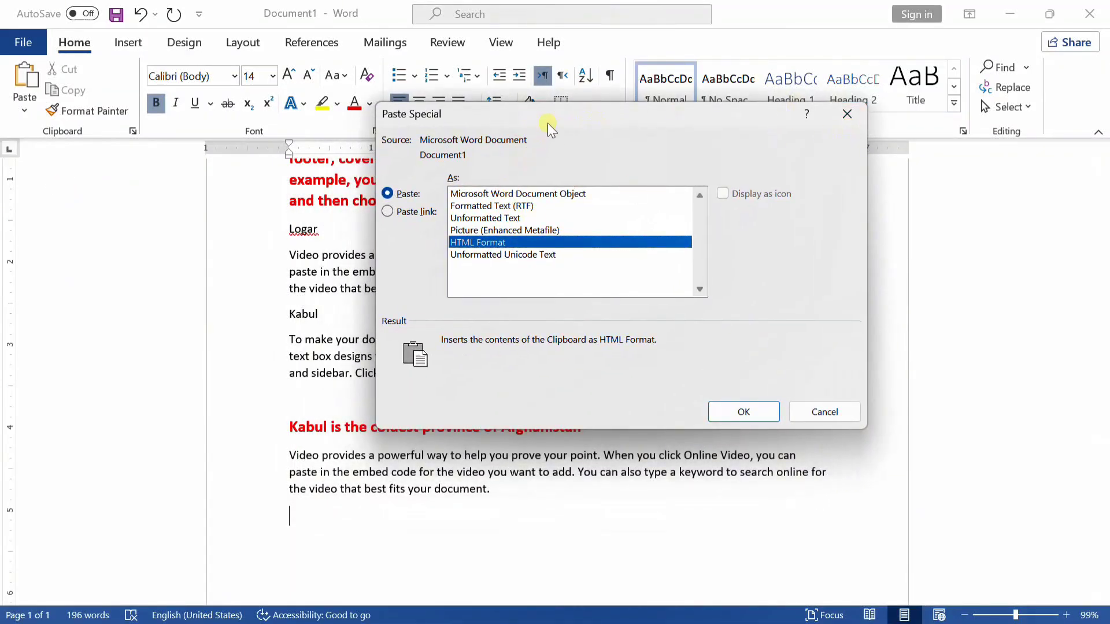
pyautogui.moveTo(547, 123); pyautogui.dragTo(658, 91)
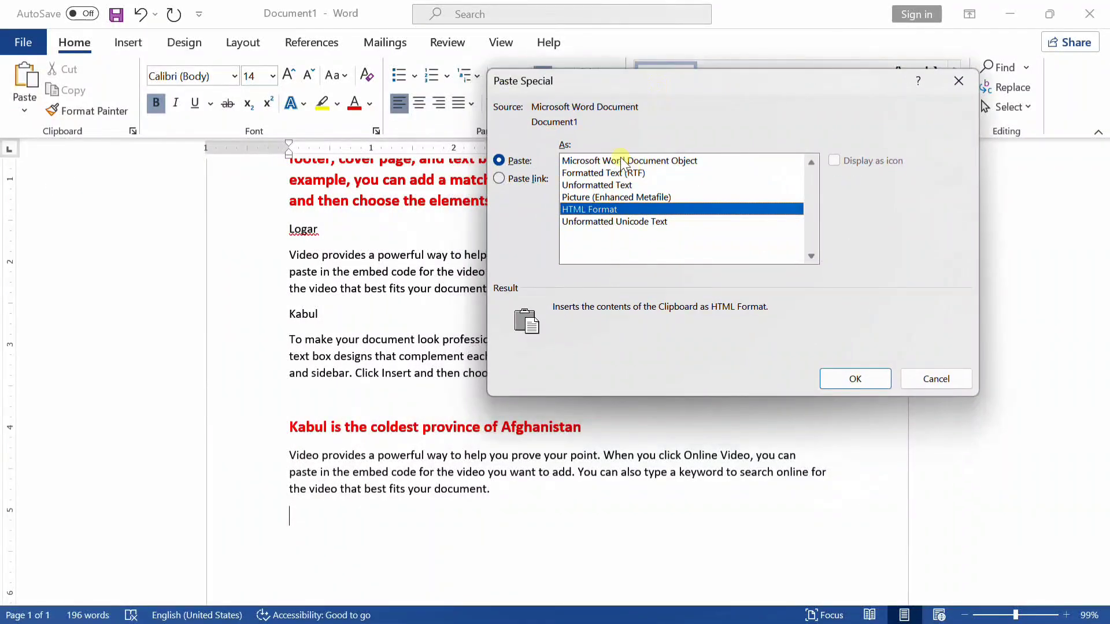
pyautogui.click(652, 160)
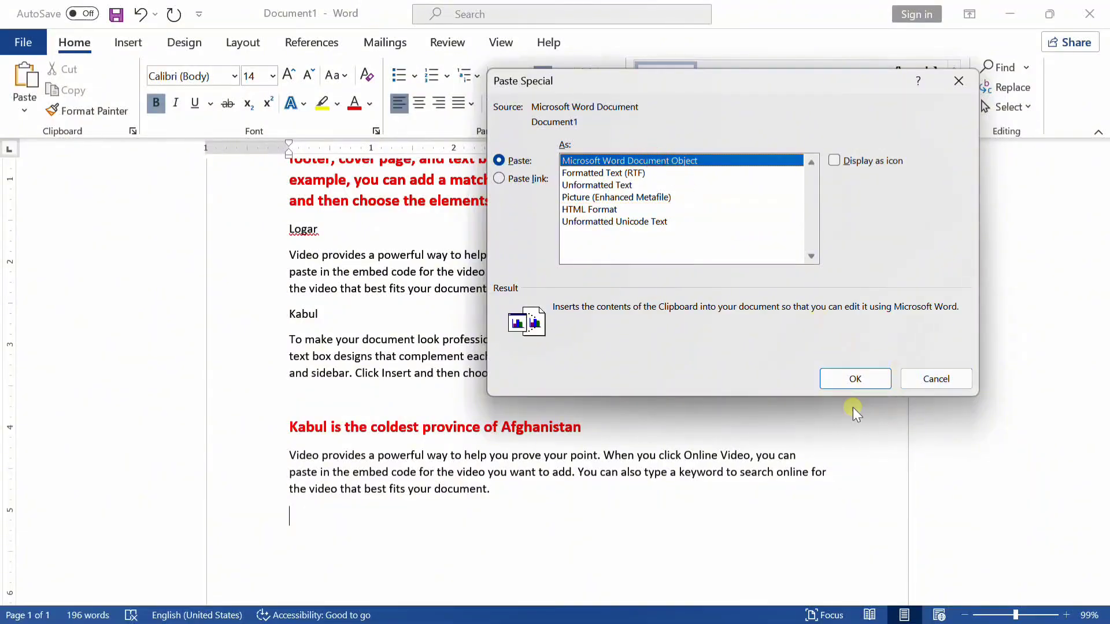
pyautogui.click(842, 378)
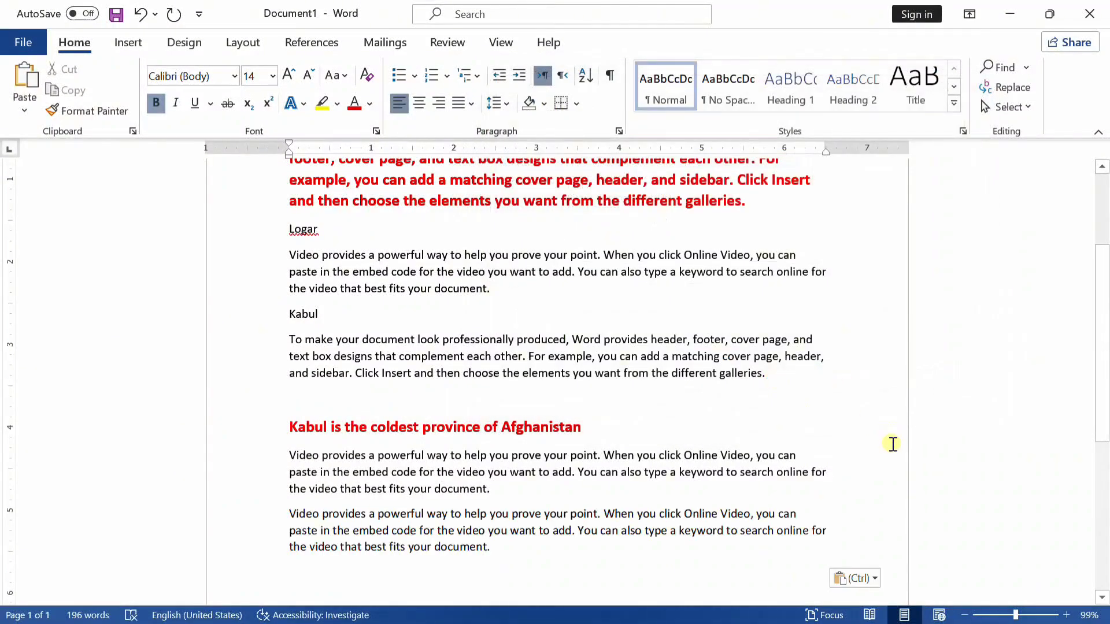
# Widen the pasted document object slightly beyond the text margin and open it for editing in its own window
pyautogui.scroll(-2, 602, 506)
pyautogui.click(559, 467)
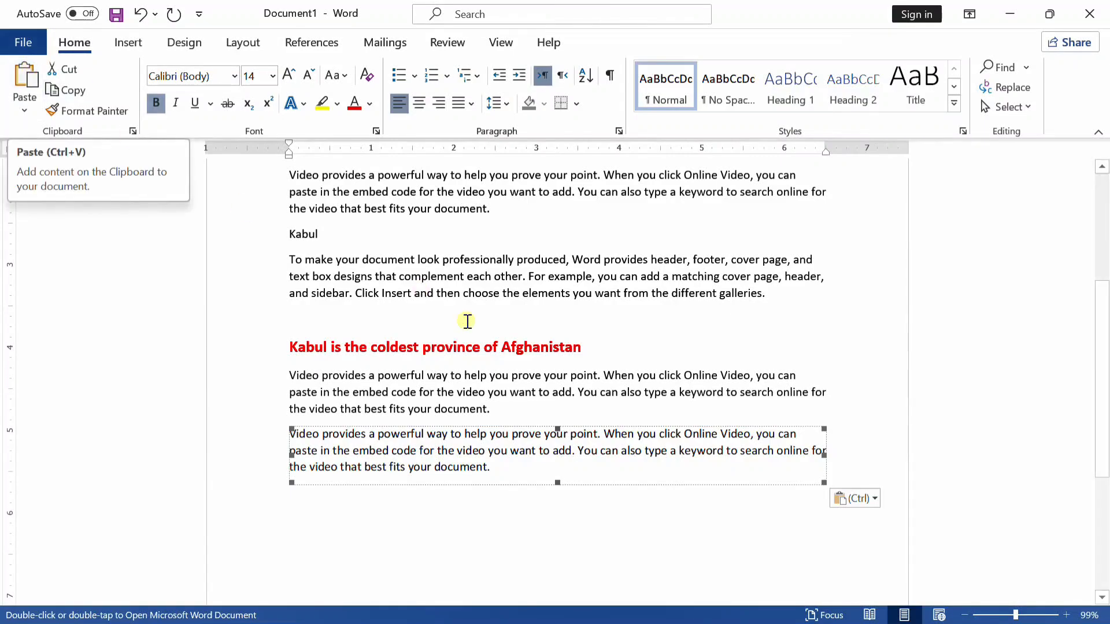
pyautogui.click(488, 378)
pyautogui.click(417, 448)
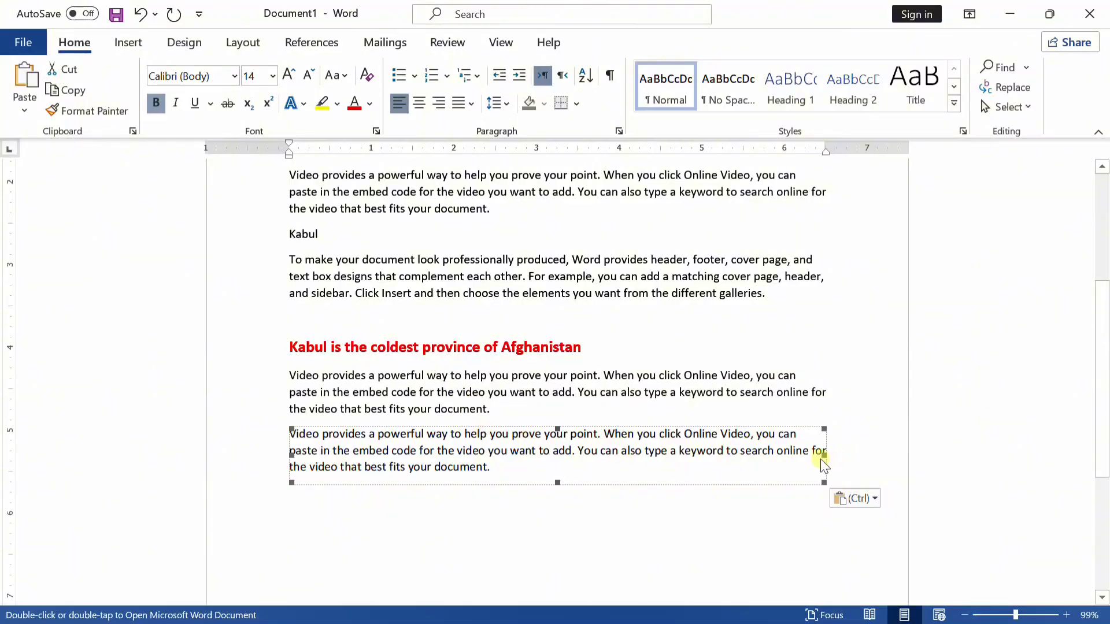
pyautogui.moveTo(822, 454)
pyautogui.mouseDown()
pyautogui.moveTo(788, 454)
pyautogui.moveTo(836, 457)
pyautogui.mouseUp()
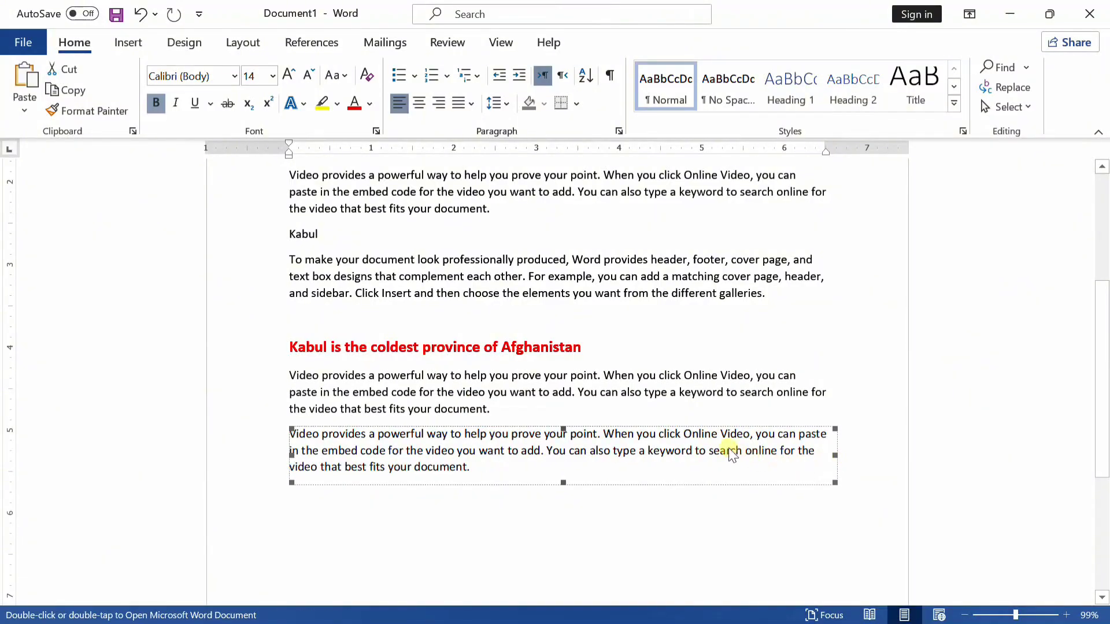
pyautogui.doubleClick(679, 450)
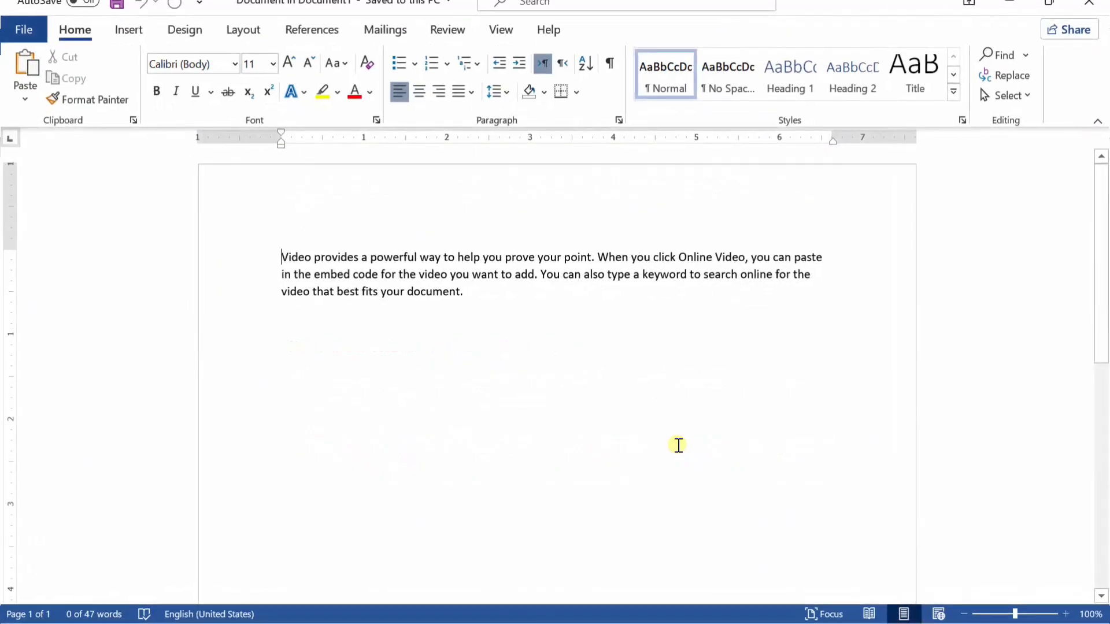
# Delete the last two lines of the embedded document's paragraph and close its window to return to the main document
pyautogui.moveTo(466, 300); pyautogui.dragTo(273, 286)
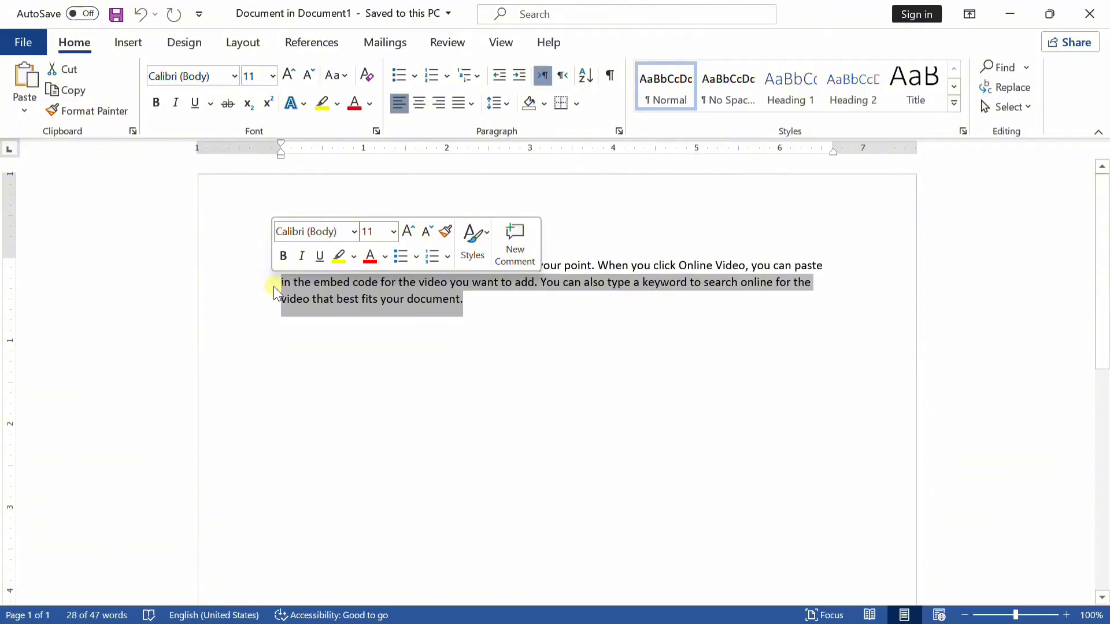
pyautogui.press('Delete')
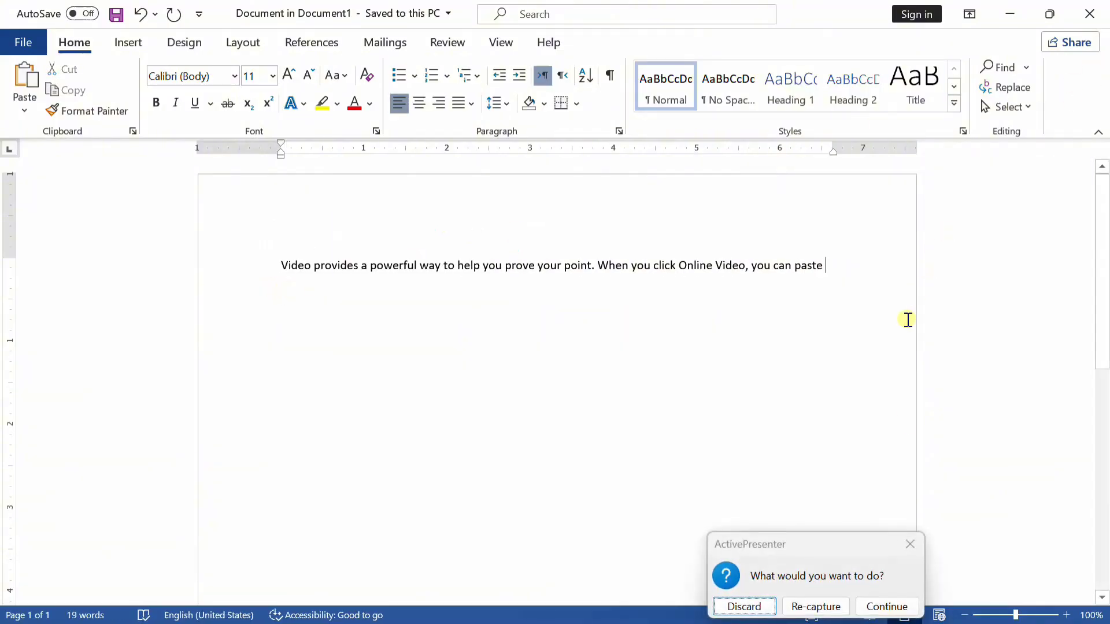
pyautogui.click(887, 603)
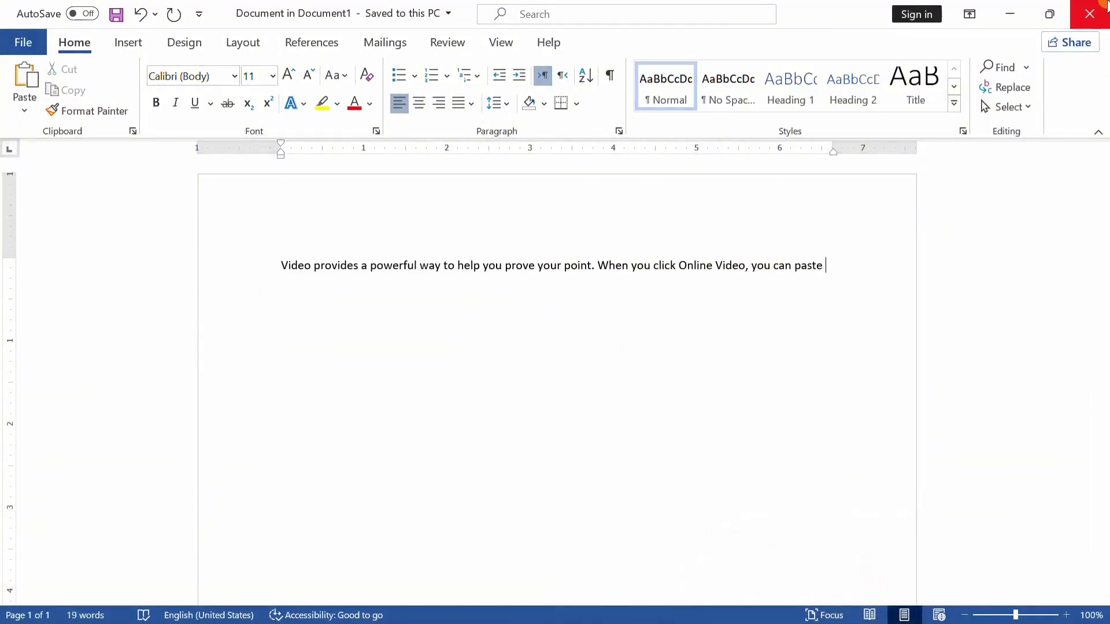
pyautogui.click(1099, 7)
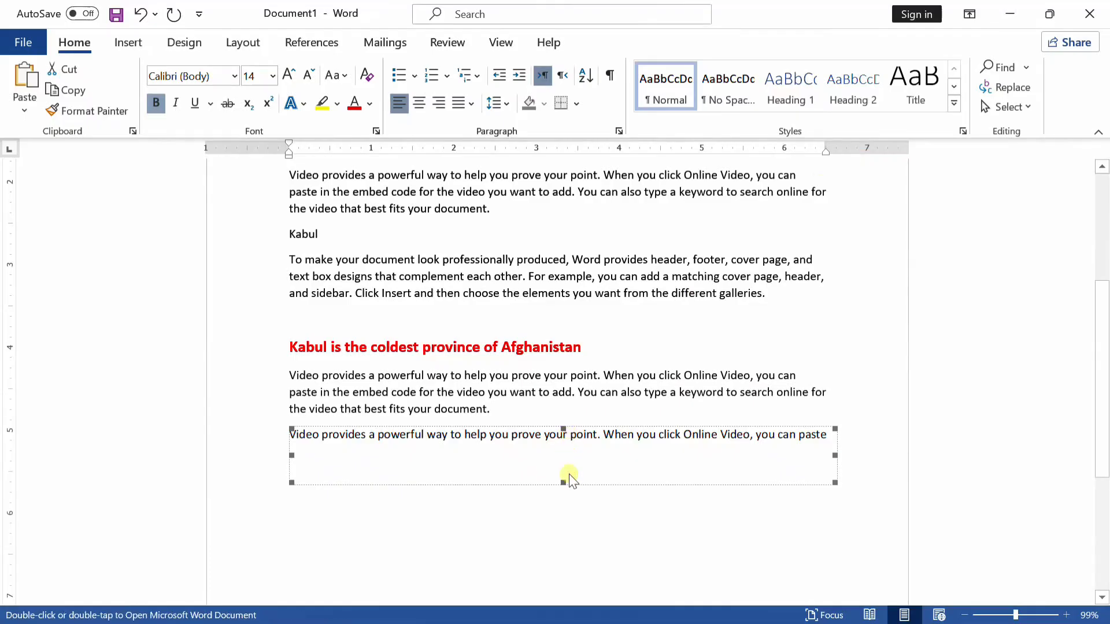
# Reopen the embedded document object, make "When you click Online Video, you can paste" bold, and close its window
pyautogui.doubleClick(640, 440)
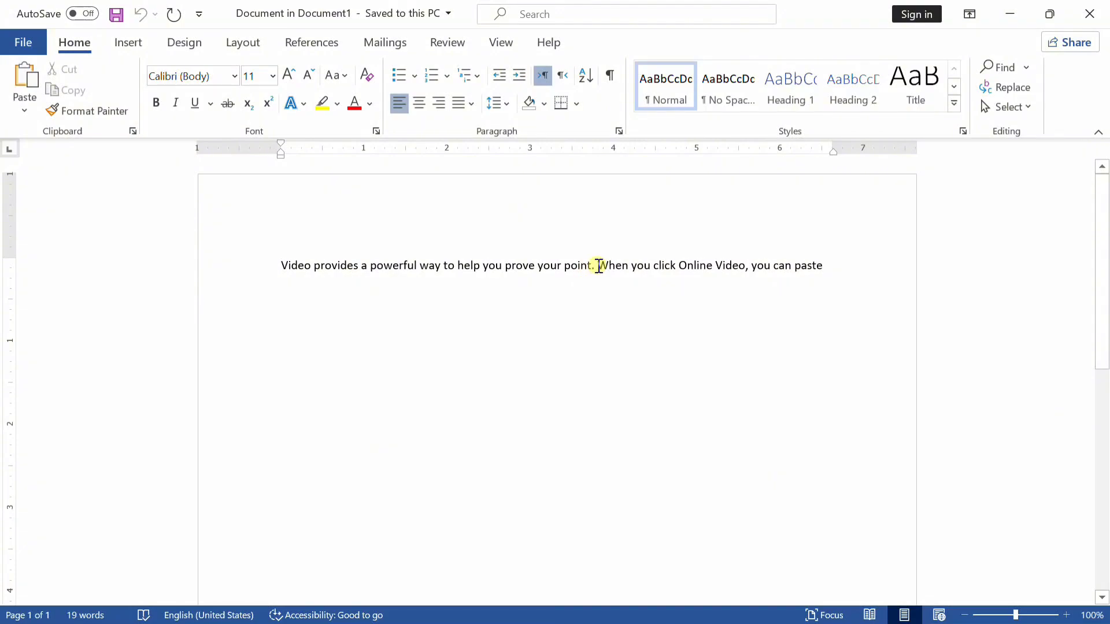
pyautogui.moveTo(598, 267); pyautogui.dragTo(834, 264)
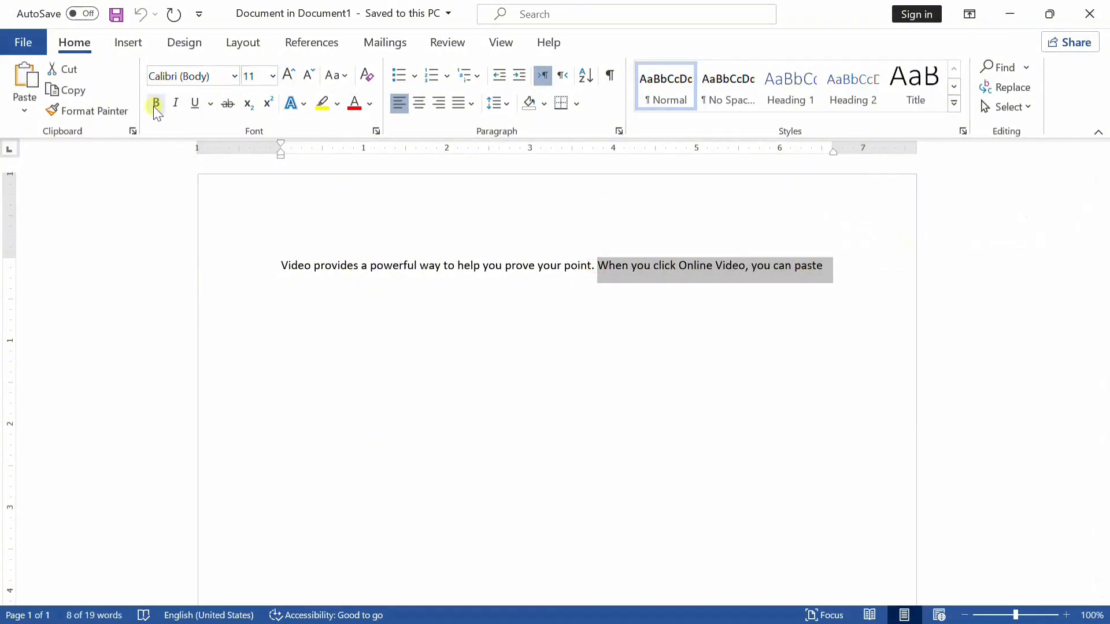
pyautogui.click(156, 104)
pyautogui.click(1095, 10)
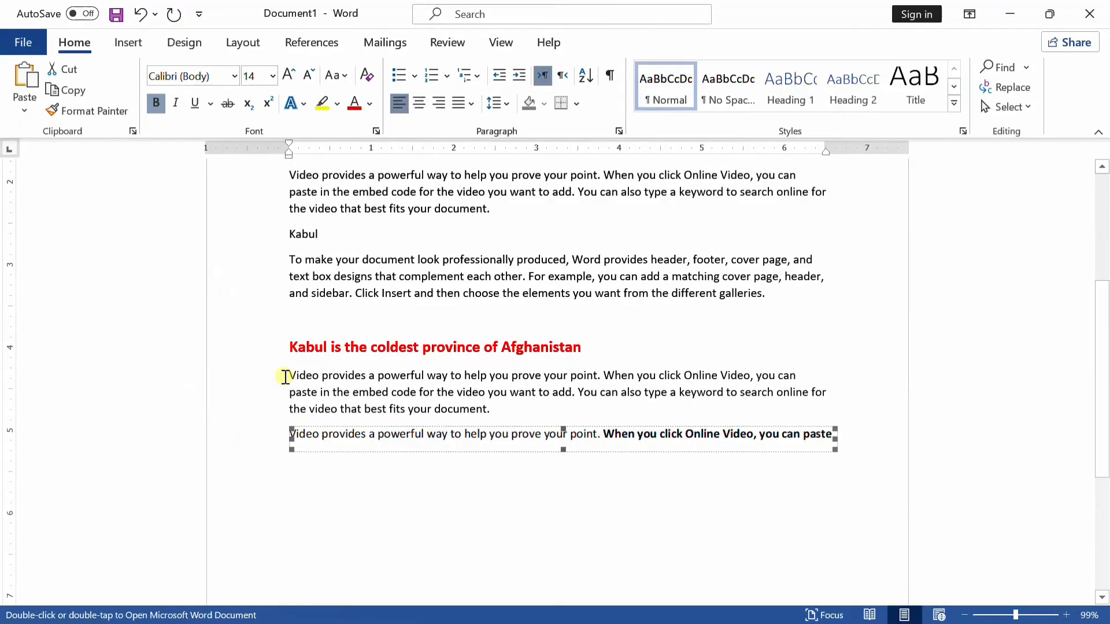
pyautogui.moveTo(297, 376); pyautogui.dragTo(496, 409)
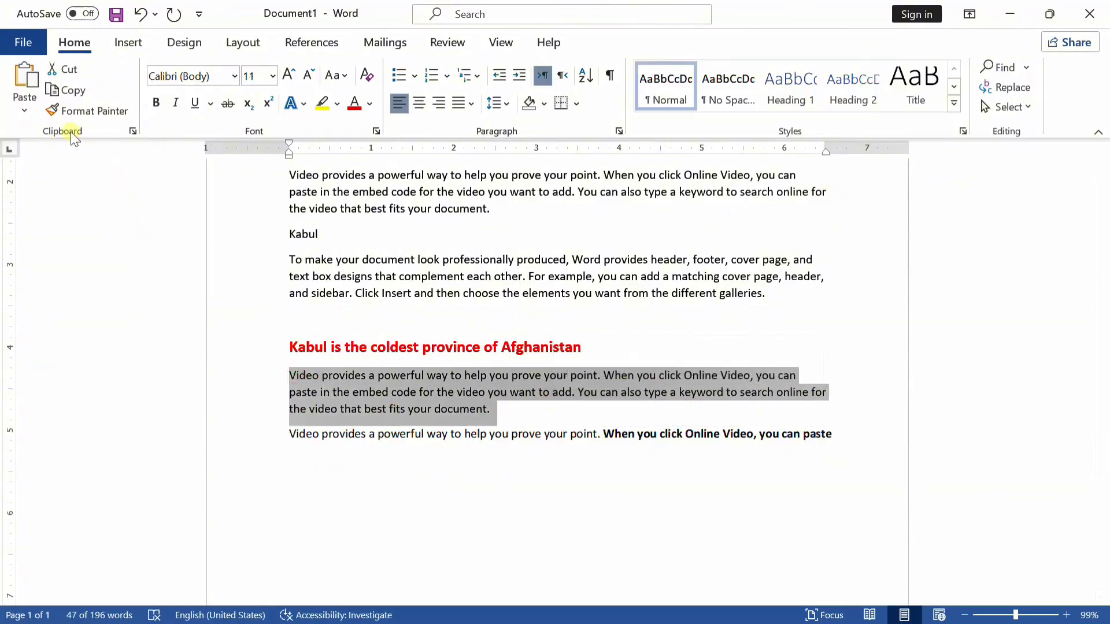
pyautogui.click(25, 109)
pyautogui.click(54, 187)
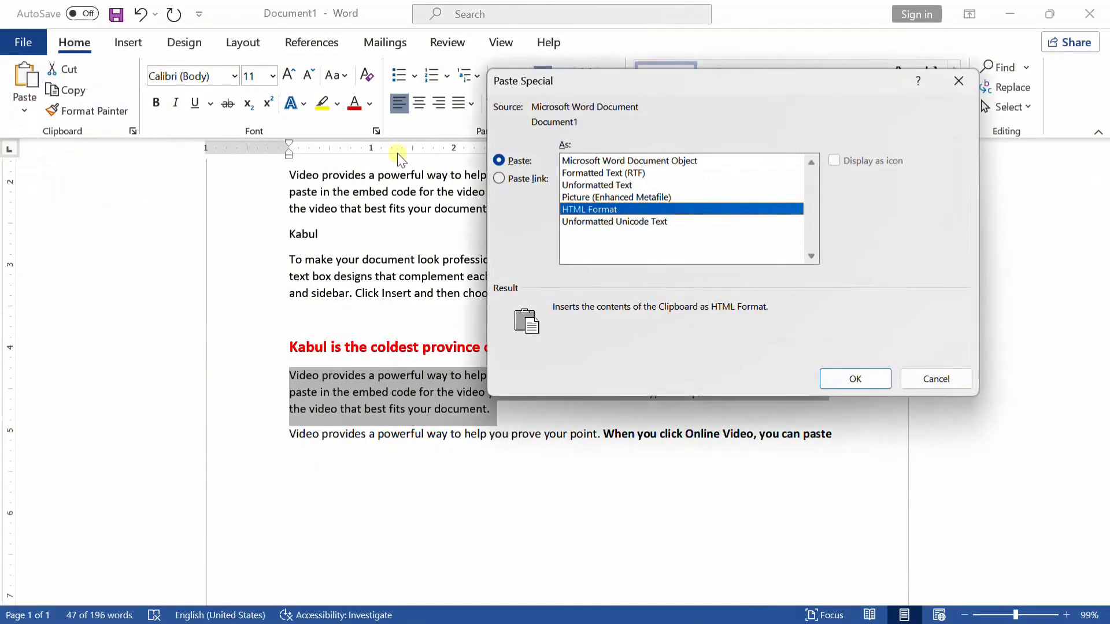
pyautogui.click(616, 174)
pyautogui.click(959, 82)
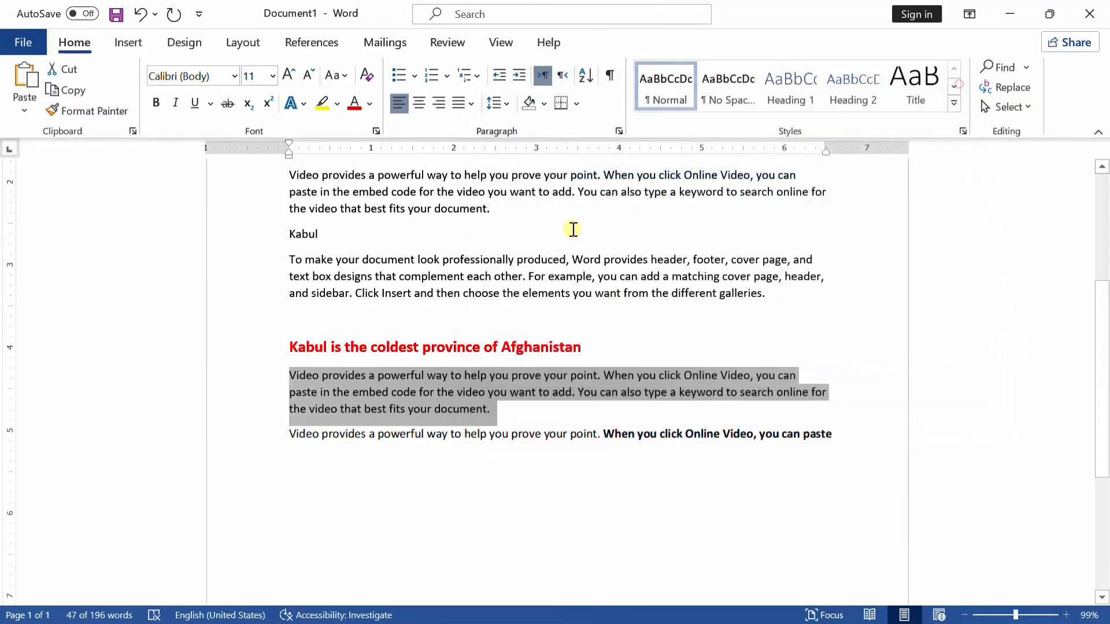
pyautogui.moveTo(291, 345); pyautogui.dragTo(578, 347)
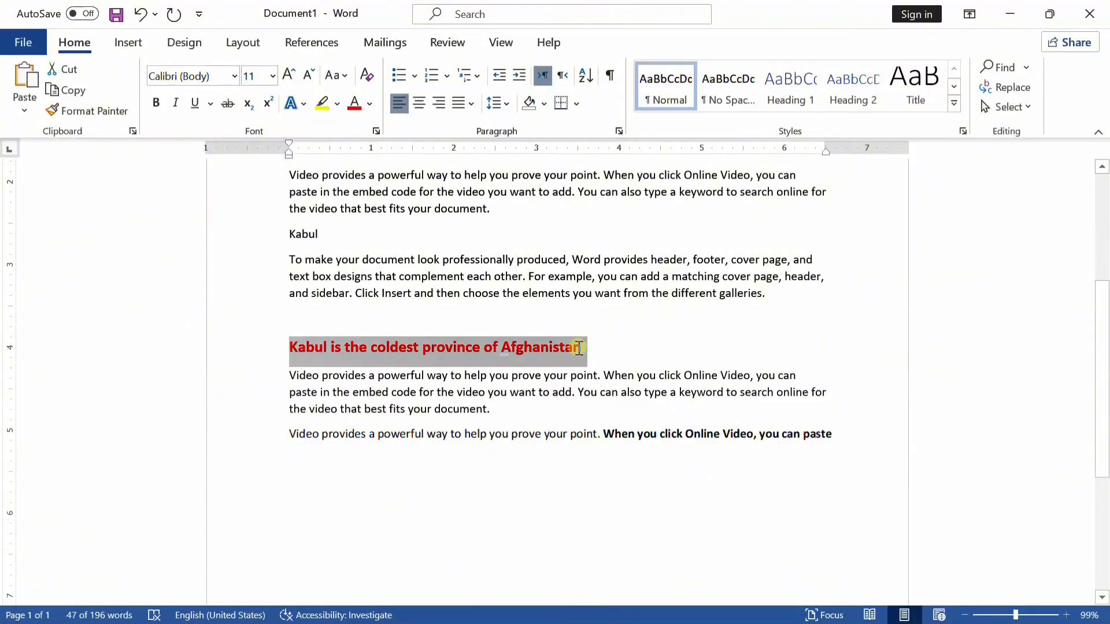
pyautogui.click(23, 102)
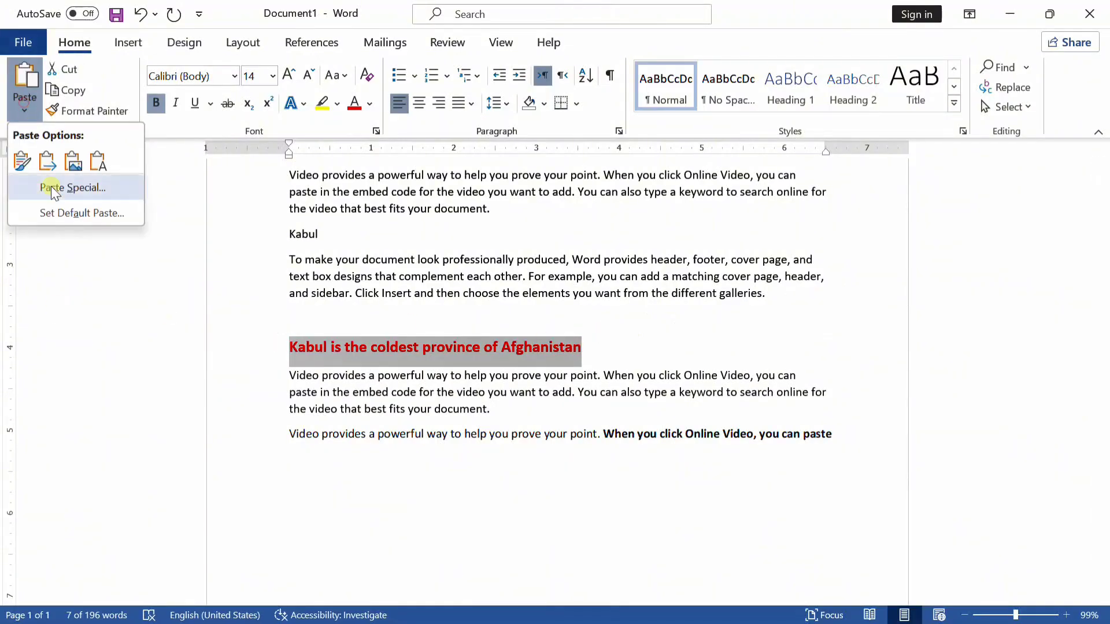
pyautogui.click(340, 240)
pyautogui.scroll(1, 347, 249)
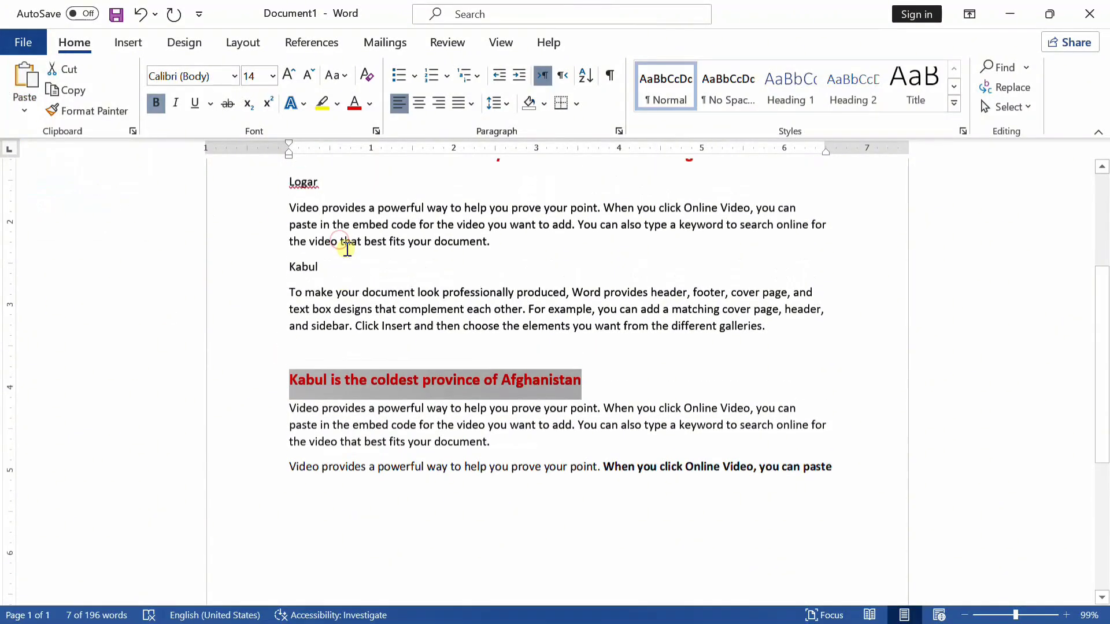
pyautogui.scroll(2, 347, 249)
pyautogui.moveTo(290, 218); pyautogui.dragTo(346, 245)
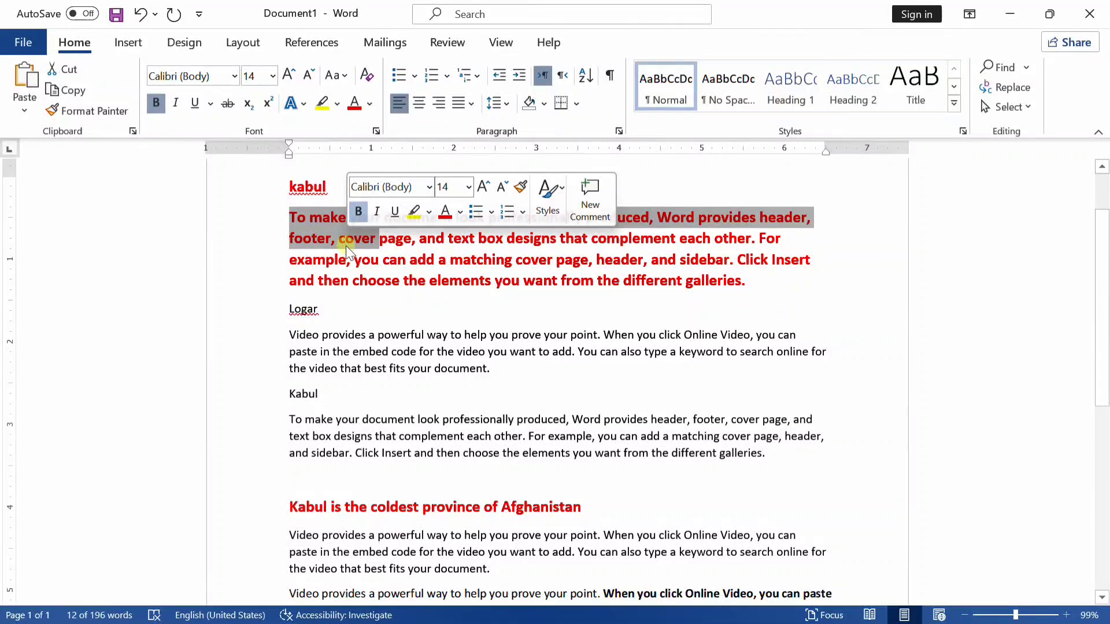
pyautogui.click(31, 107)
pyautogui.click(81, 190)
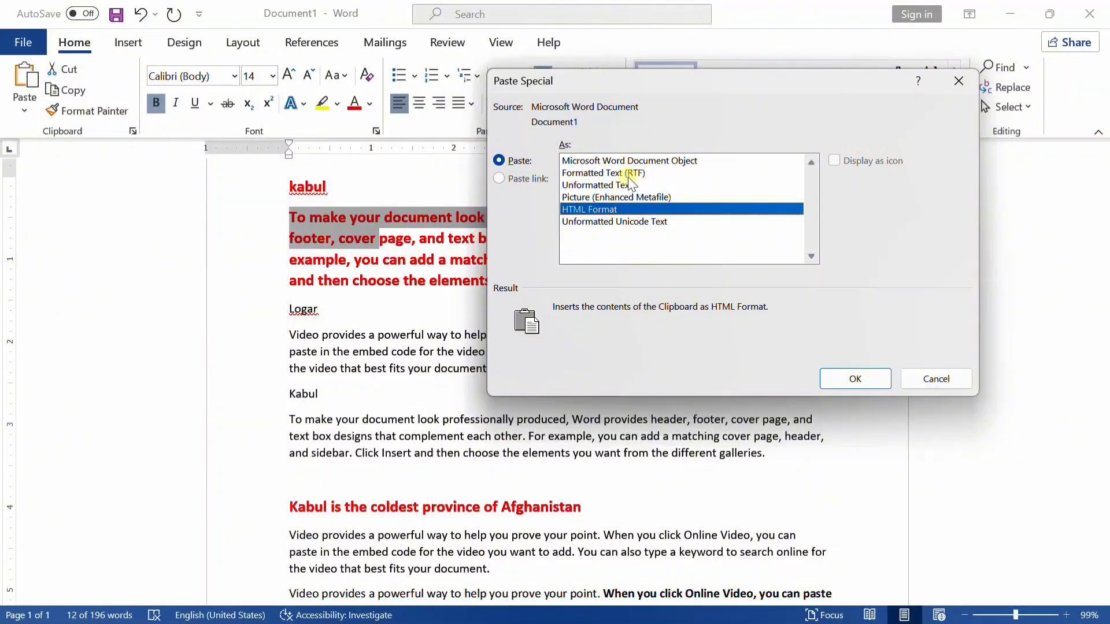
pyautogui.click(958, 81)
# Place the insertion point in the blank area below the embedded document object and view Paste Special's Formatted Text (RTF) option without pasting
pyautogui.scroll(-4, 920, 500)
pyautogui.click(620, 439)
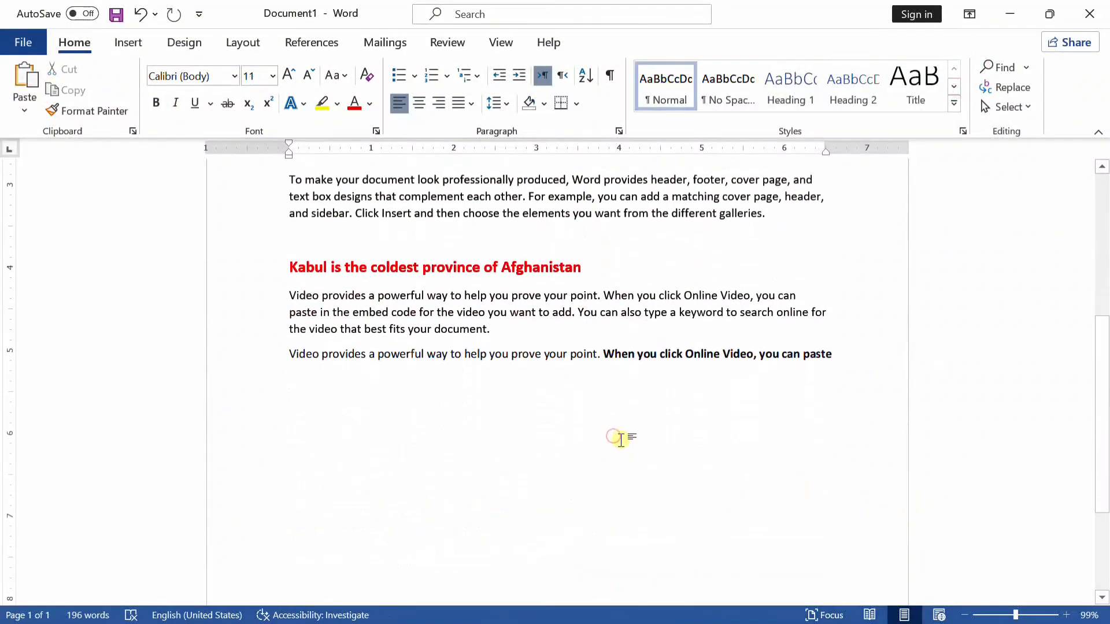
pyautogui.click(18, 96)
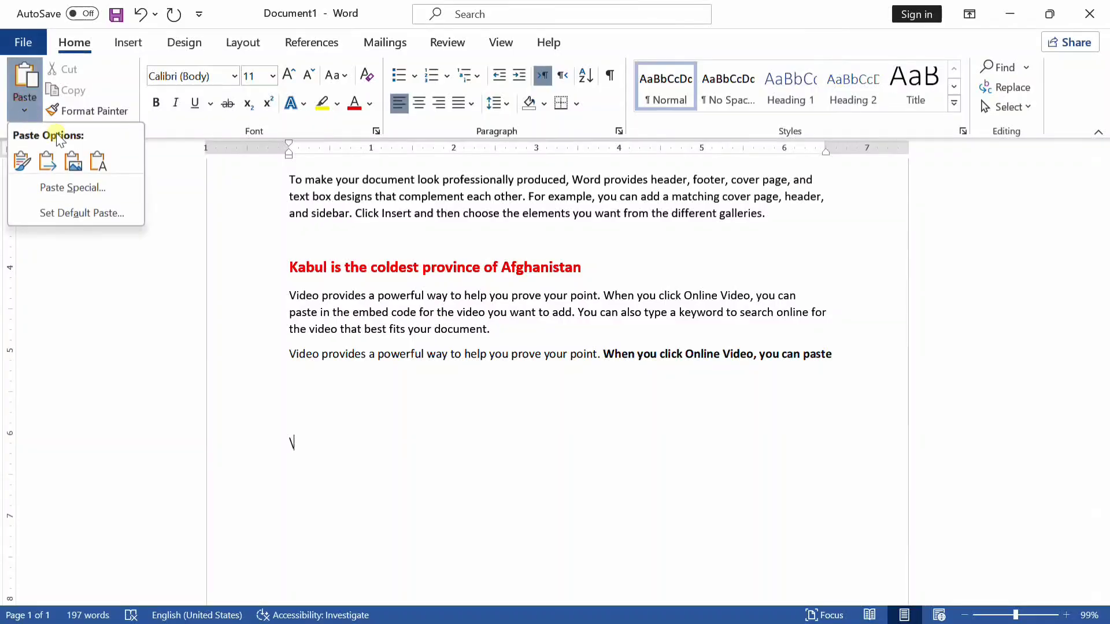
pyautogui.click(72, 189)
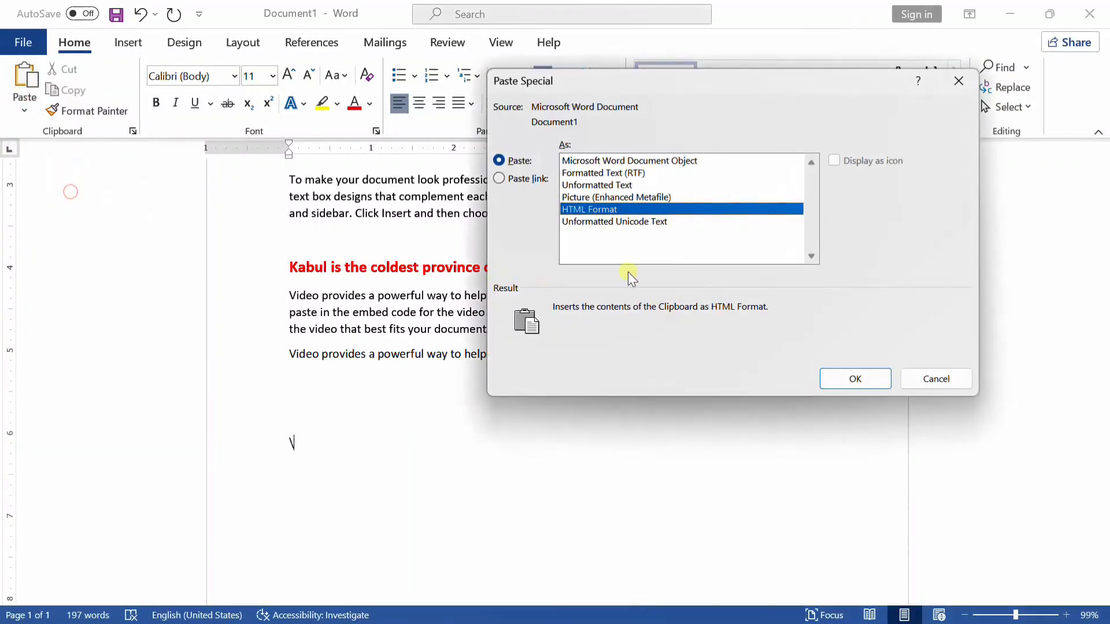
pyautogui.click(589, 183)
pyautogui.click(598, 175)
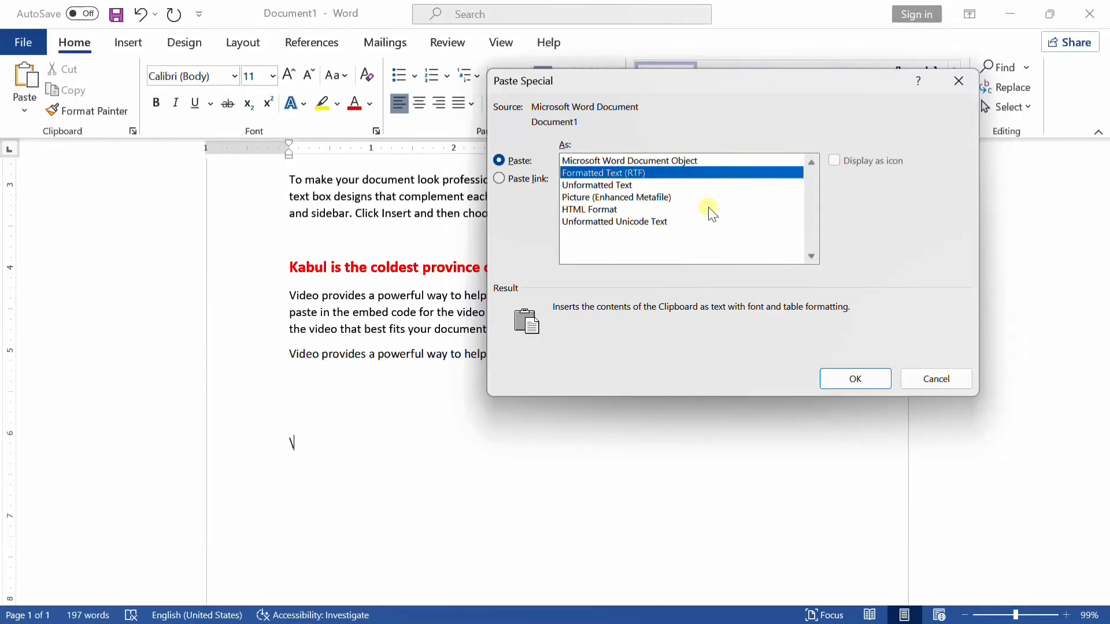
pyautogui.click(958, 80)
# Copy the red heading "Kabul is the coldest province of Afghanistan" and paste it on a blank line below the embedded document object
pyautogui.moveTo(456, 312); pyautogui.dragTo(605, 275)
pyautogui.hotkey('ctrl', 'c')
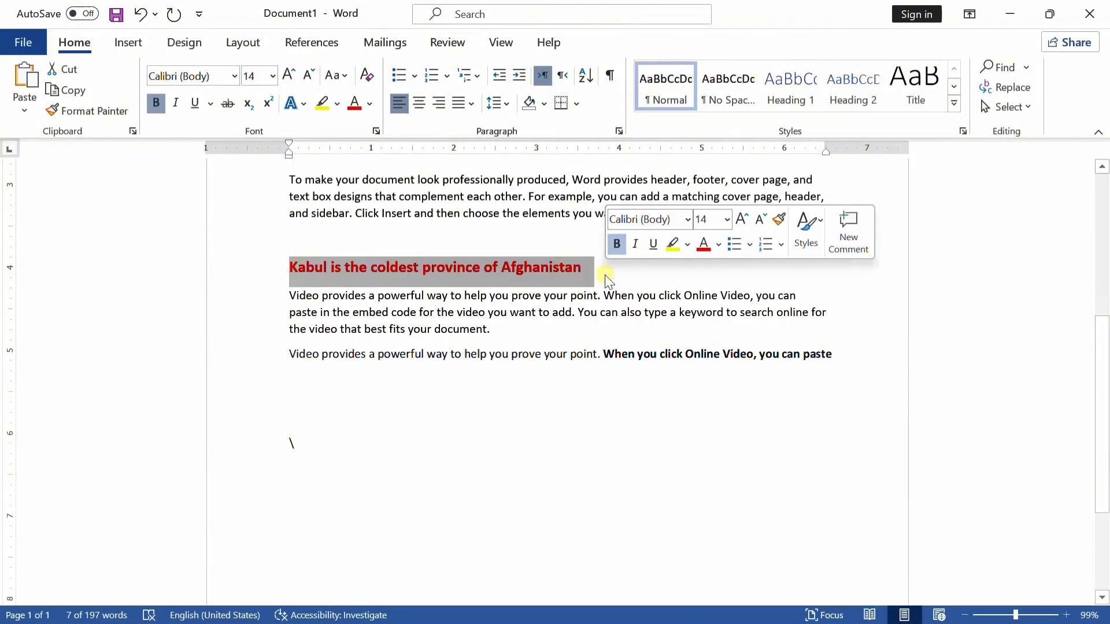
pyautogui.click(479, 434)
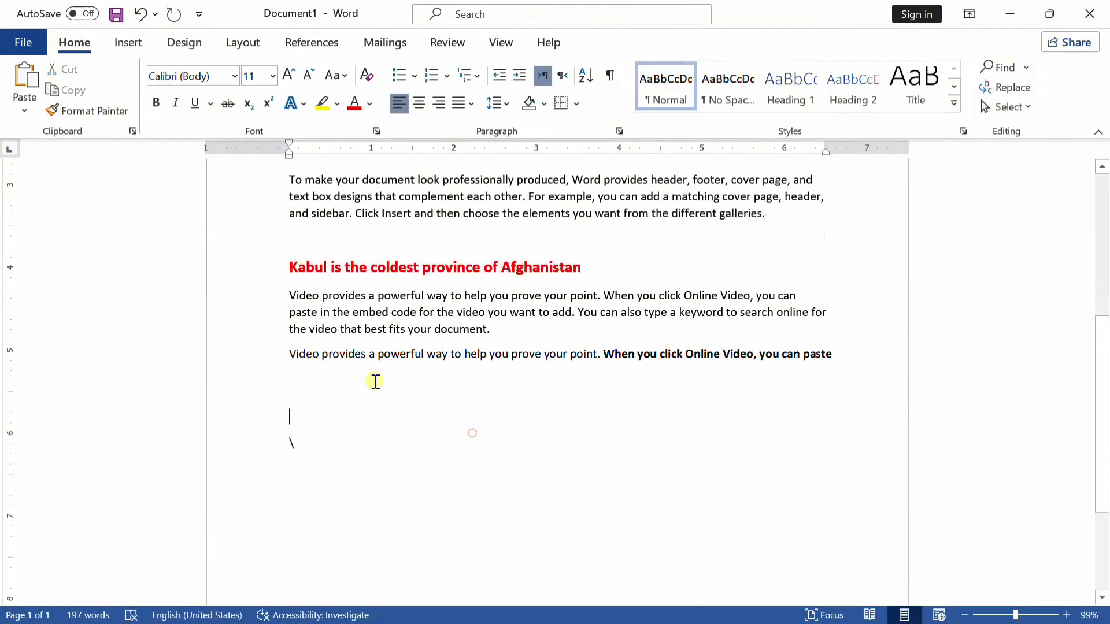
pyautogui.click(22, 90)
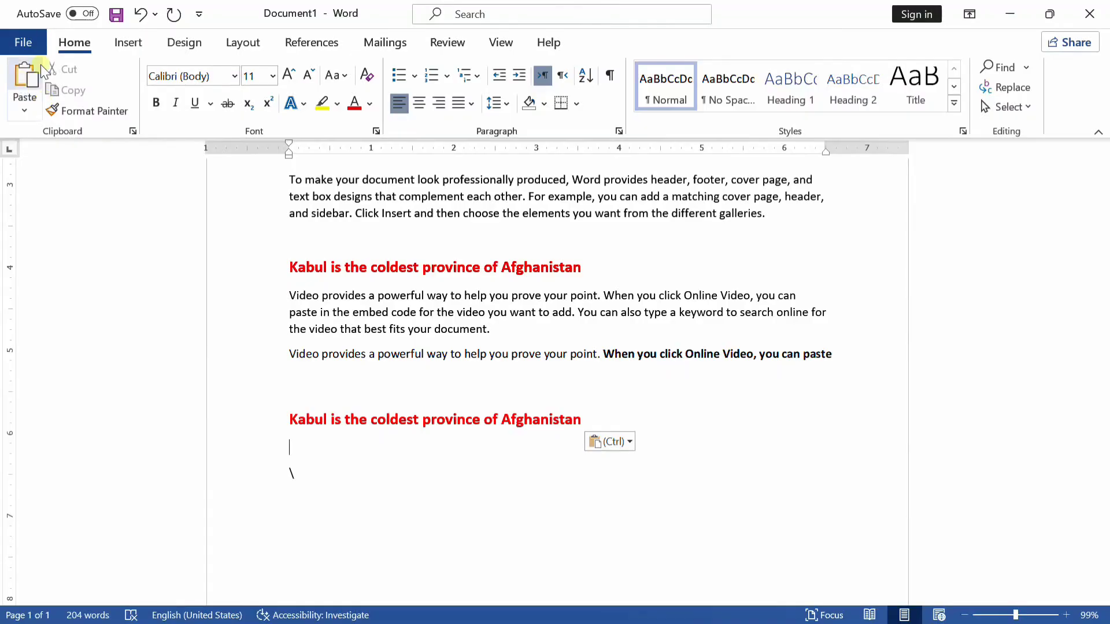
# Paste the copied heading again below the first copy with Paste Special as Formatted Text (RTF)
pyautogui.click(20, 111)
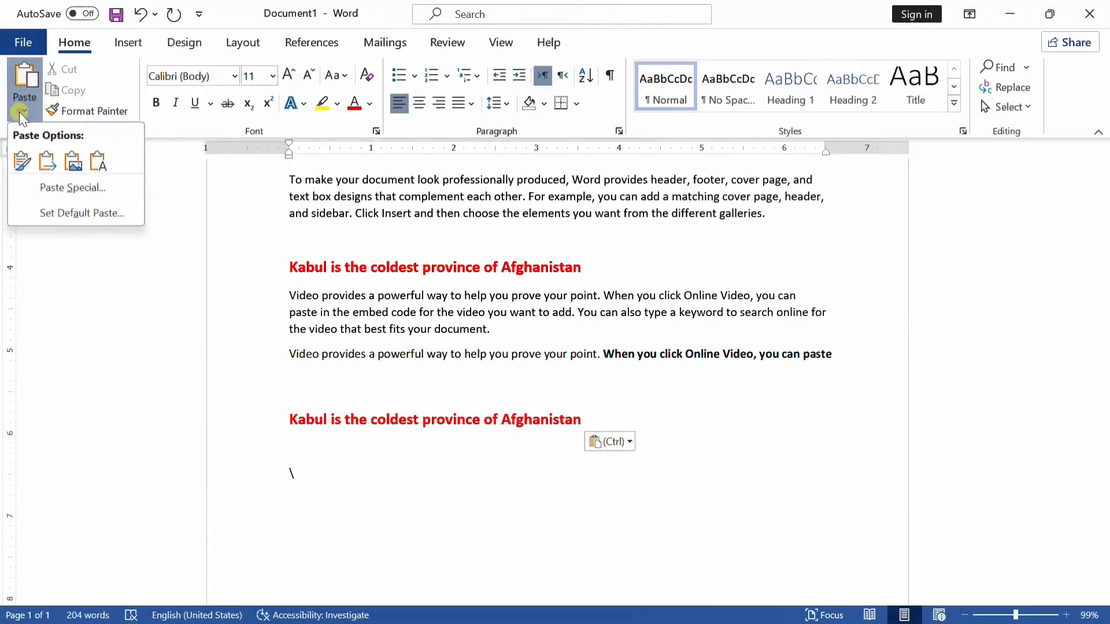
pyautogui.click(72, 188)
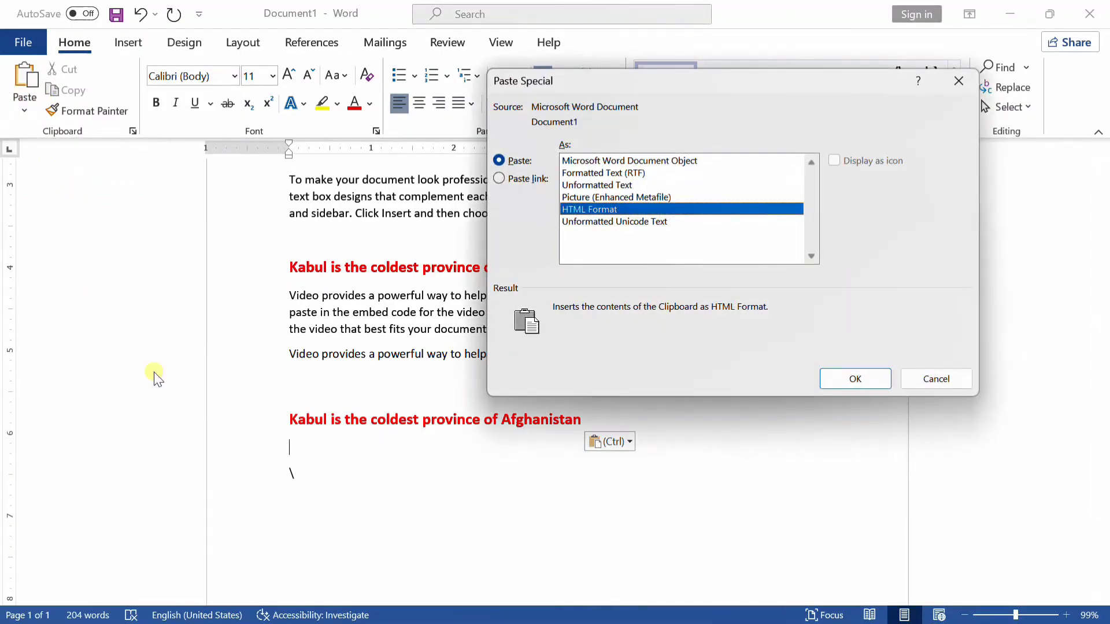
pyautogui.click(630, 172)
pyautogui.click(856, 378)
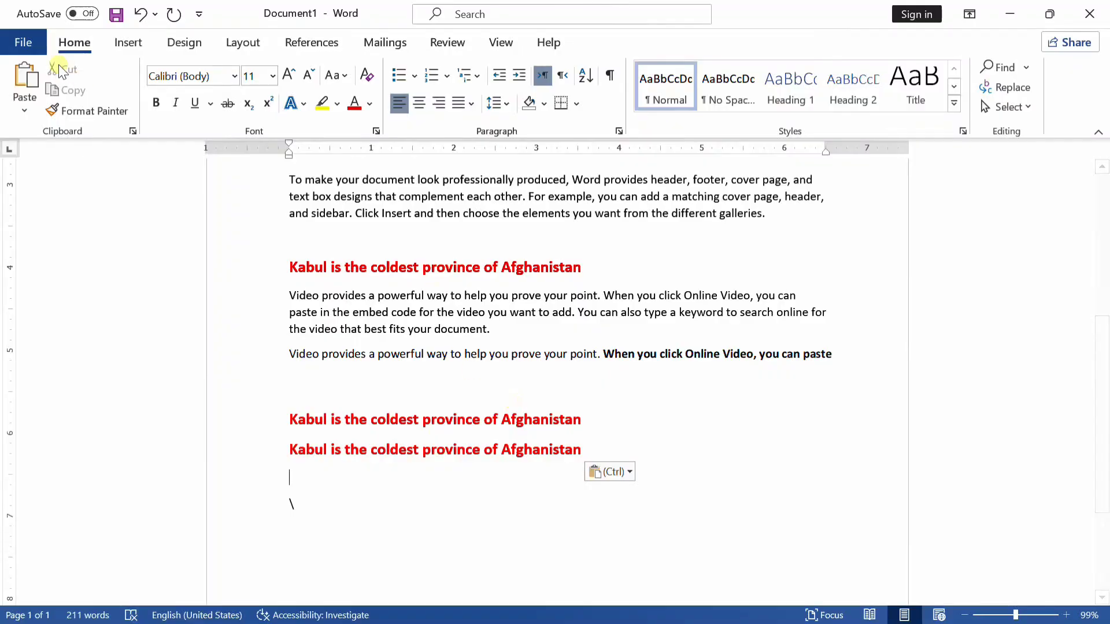
# Paste the heading once more on the next line with Paste Special as Unformatted Text
pyautogui.click(22, 105)
pyautogui.click(91, 189)
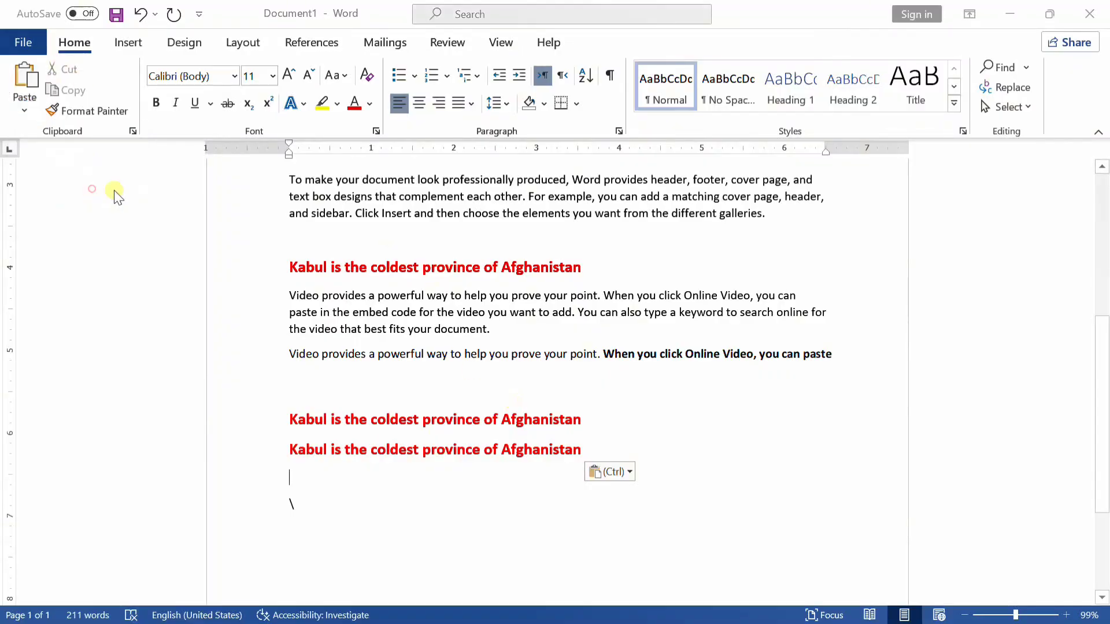
pyautogui.moveTo(834, 85); pyautogui.dragTo(870, 79)
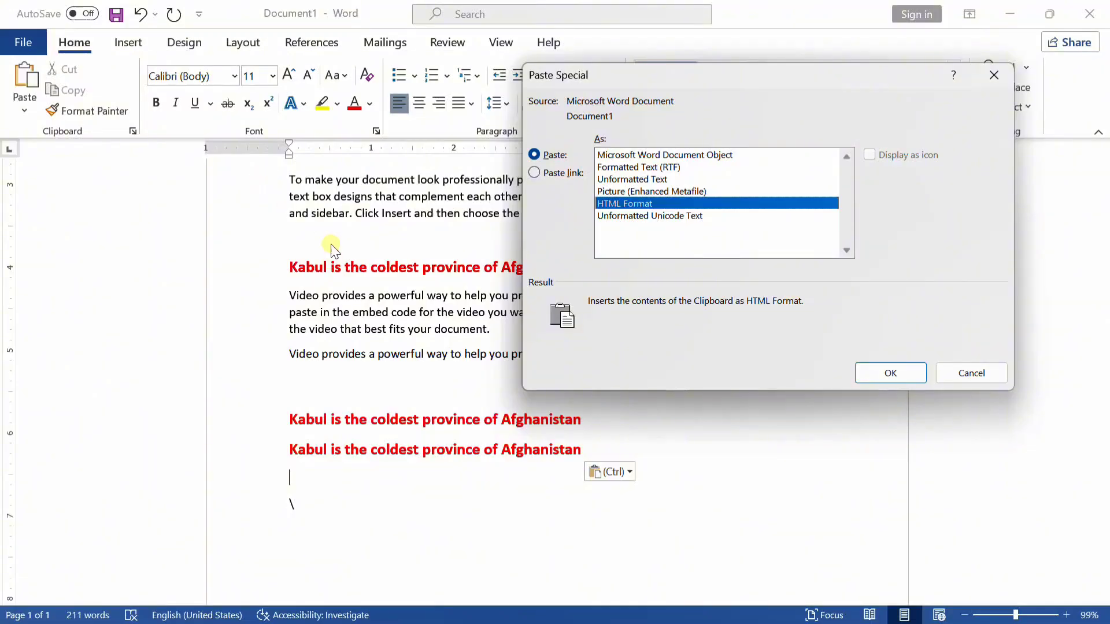
pyautogui.click(649, 178)
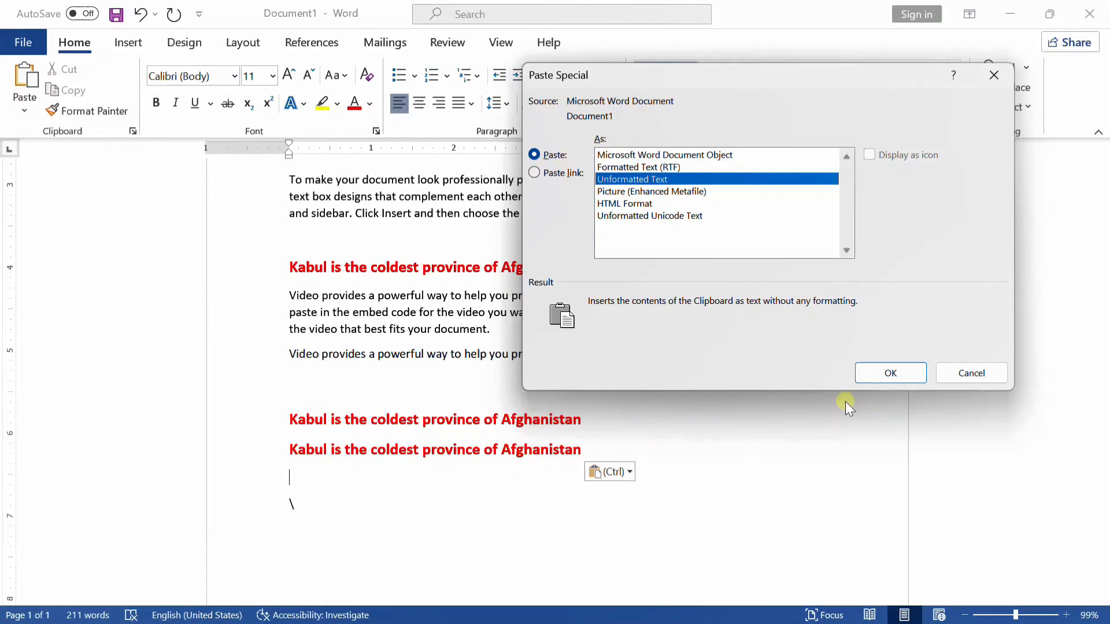
pyautogui.click(891, 373)
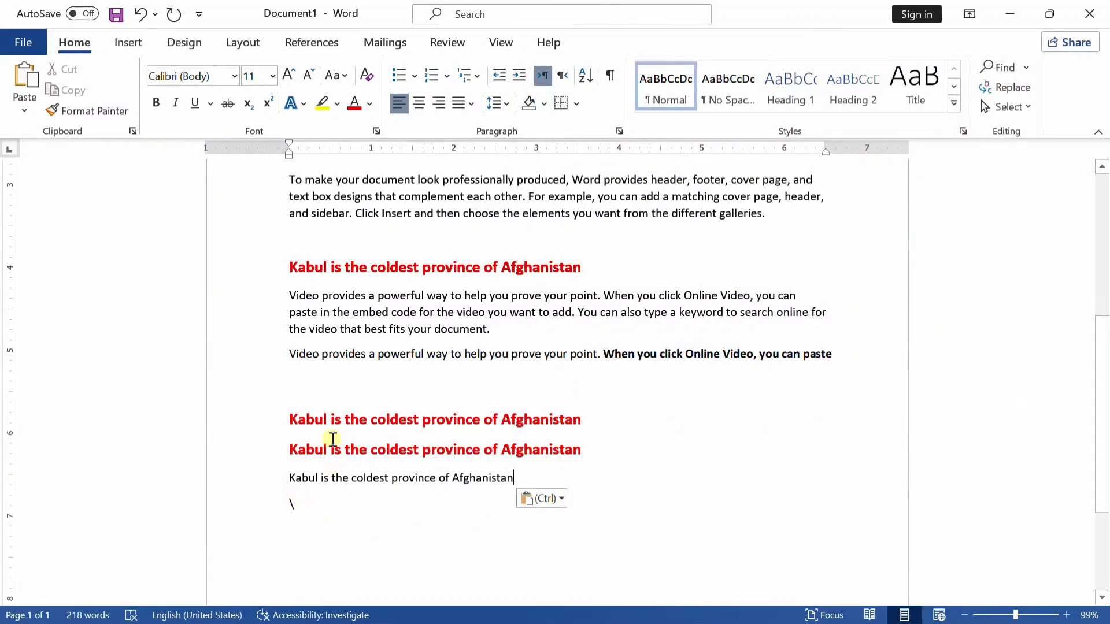
# Replace the unformatted heading copy with a Picture (Enhanced Metafile) version using Paste Special
pyautogui.moveTo(295, 474); pyautogui.dragTo(504, 471)
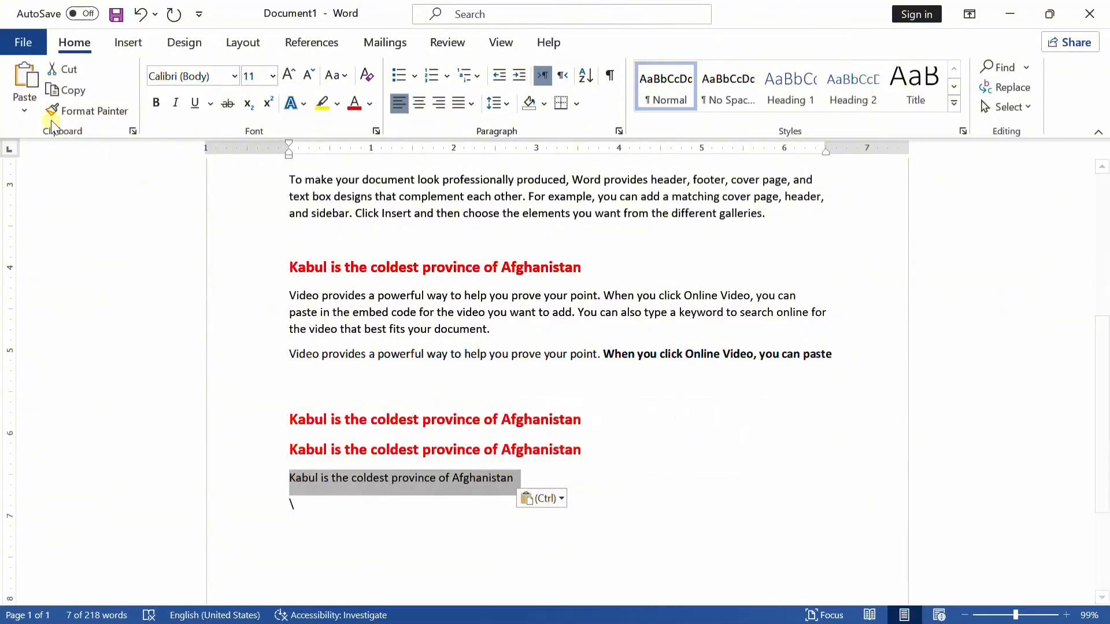
pyautogui.click(27, 109)
pyautogui.click(48, 188)
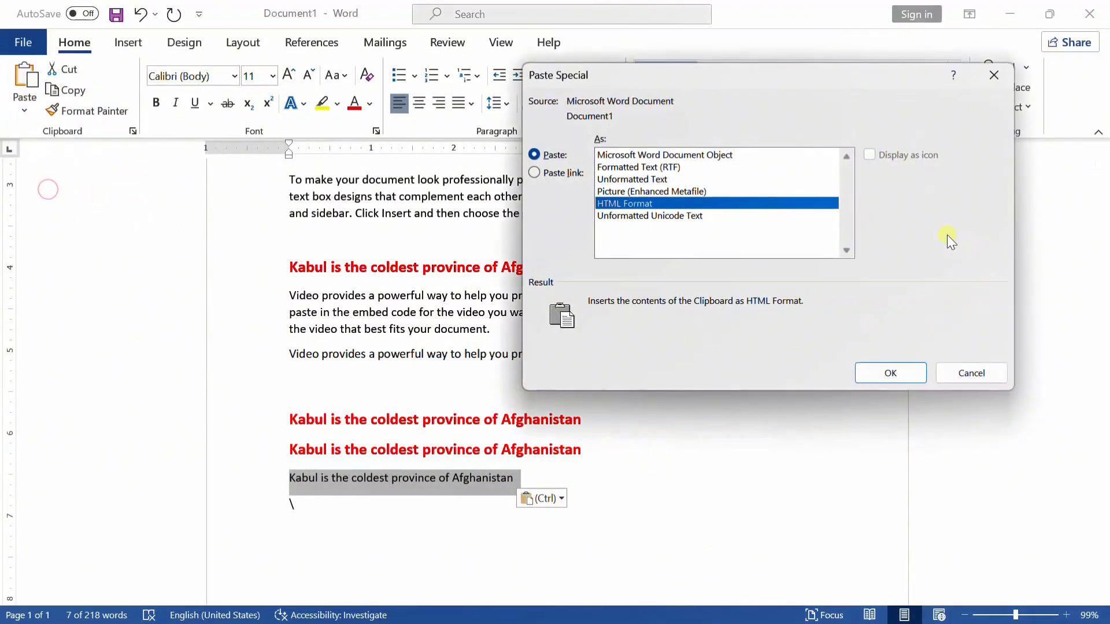
pyautogui.click(700, 195)
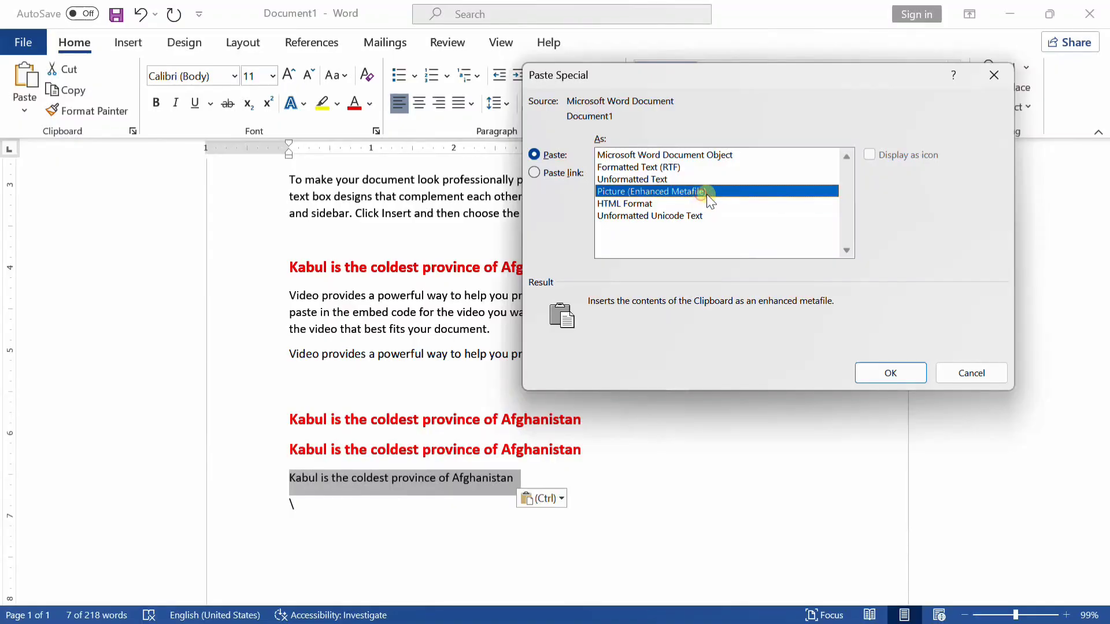
pyautogui.click(890, 374)
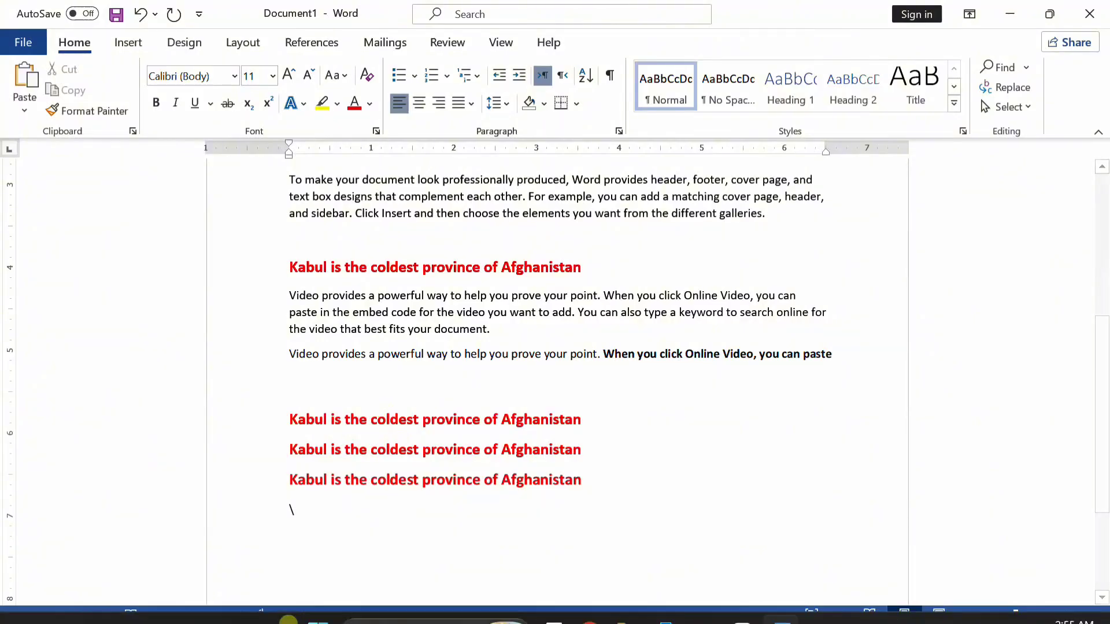
# Resize the pasted heading picture to about 4.13" wide and 0.52" high, and show its picture formatting options
pyautogui.click(412, 483)
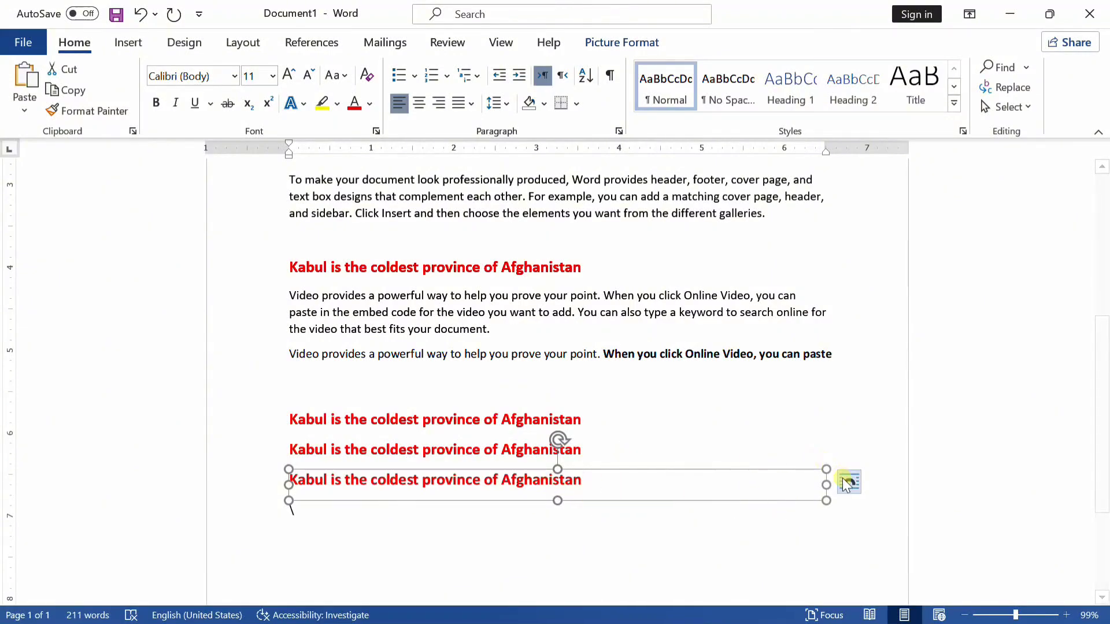
pyautogui.moveTo(827, 485); pyautogui.dragTo(544, 491)
pyautogui.moveTo(459, 501)
pyautogui.mouseDown()
pyautogui.moveTo(461, 539)
pyautogui.moveTo(463, 512)
pyautogui.mouseUp()
pyautogui.click(641, 43)
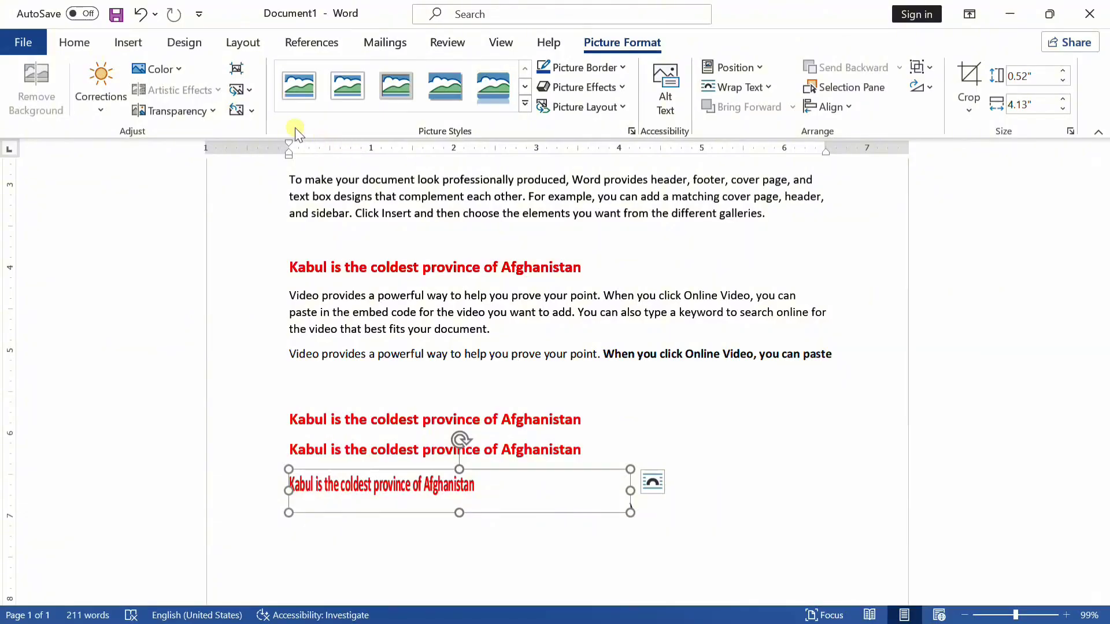
# Darken the red heading picture by applying a lower-brightness preset from the Brightness/Contrast corrections
pyautogui.click(124, 99)
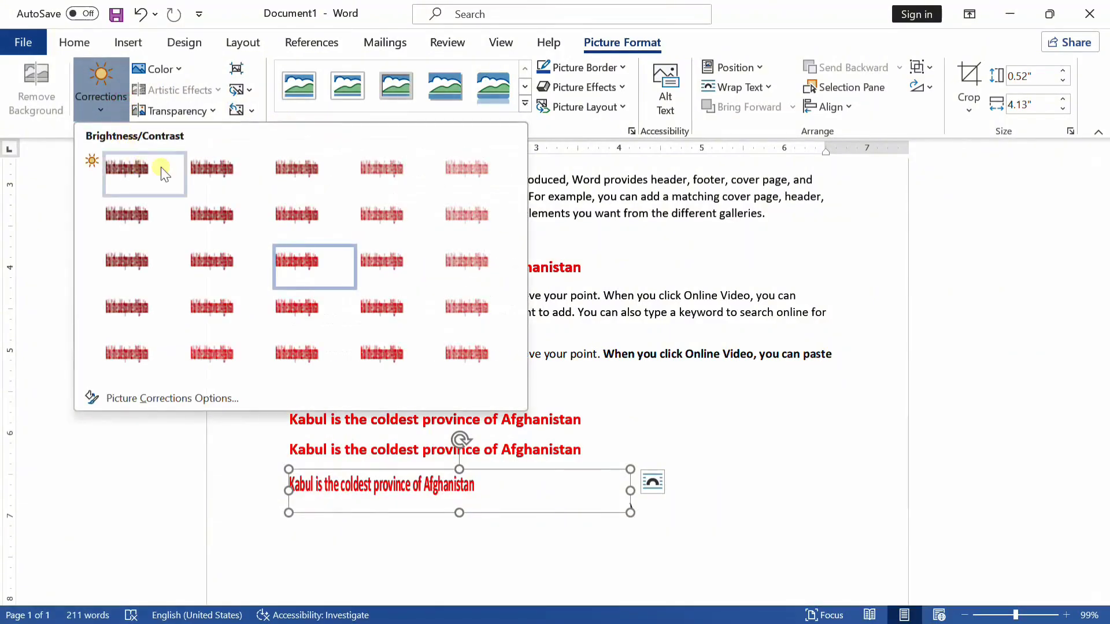
pyautogui.click(307, 171)
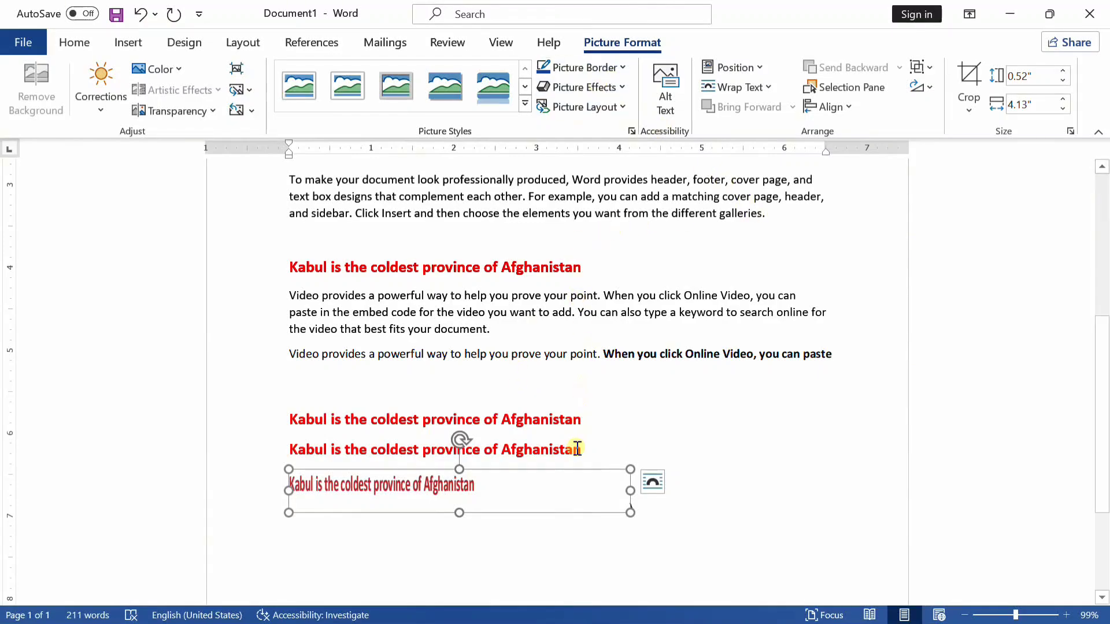
pyautogui.click(565, 531)
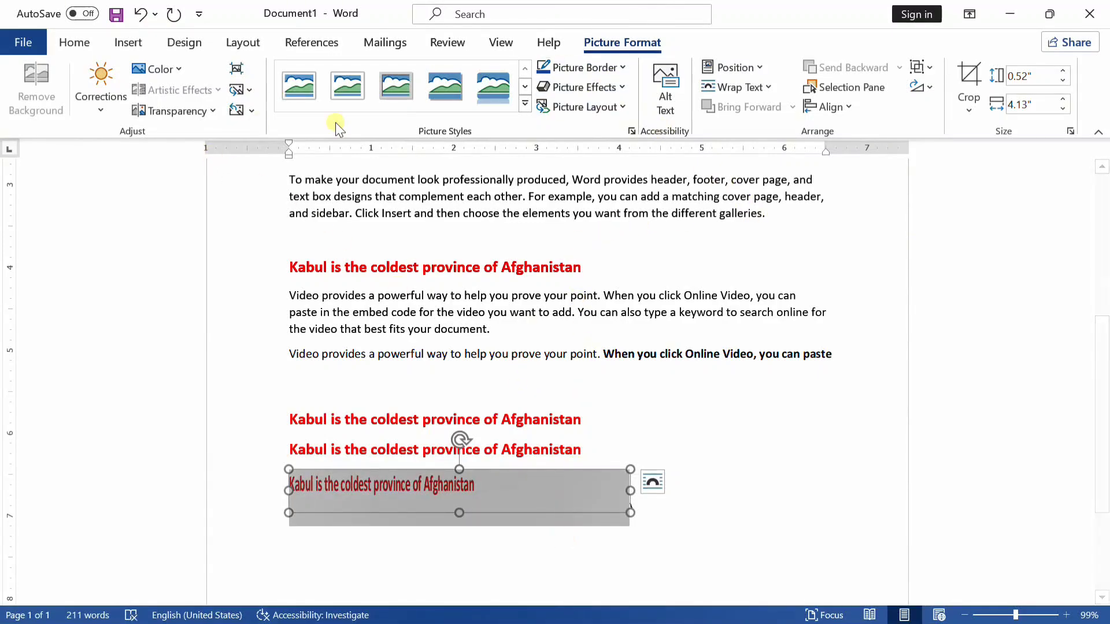
# Paste the heading below the picture as HTML Format with Paste Special, and add two more regular pasted copies beneath it
pyautogui.click(74, 42)
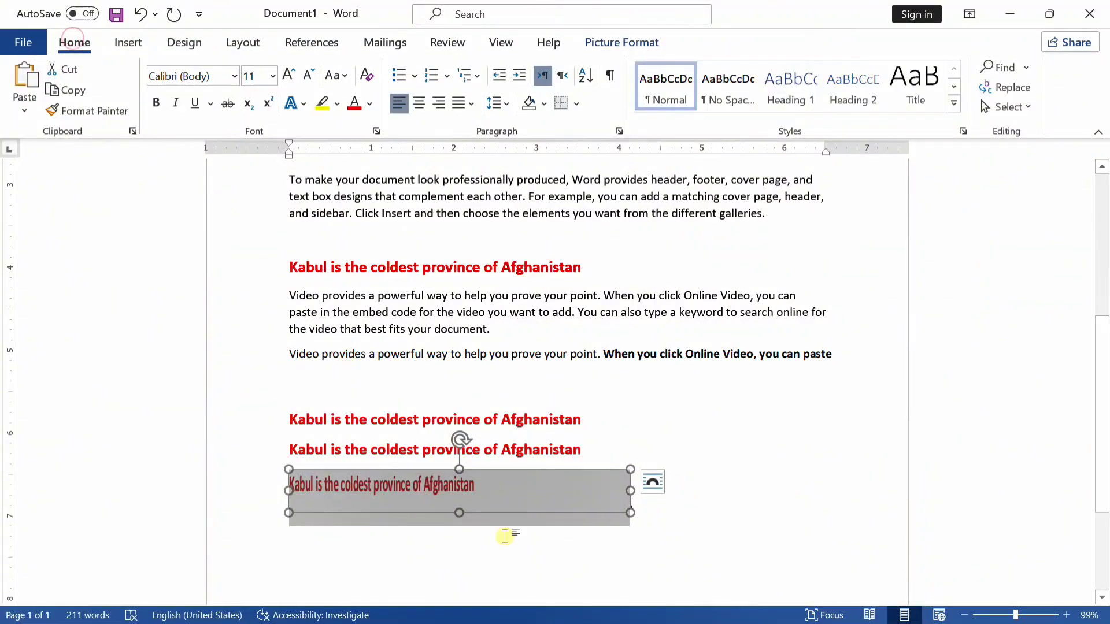
pyautogui.click(637, 529)
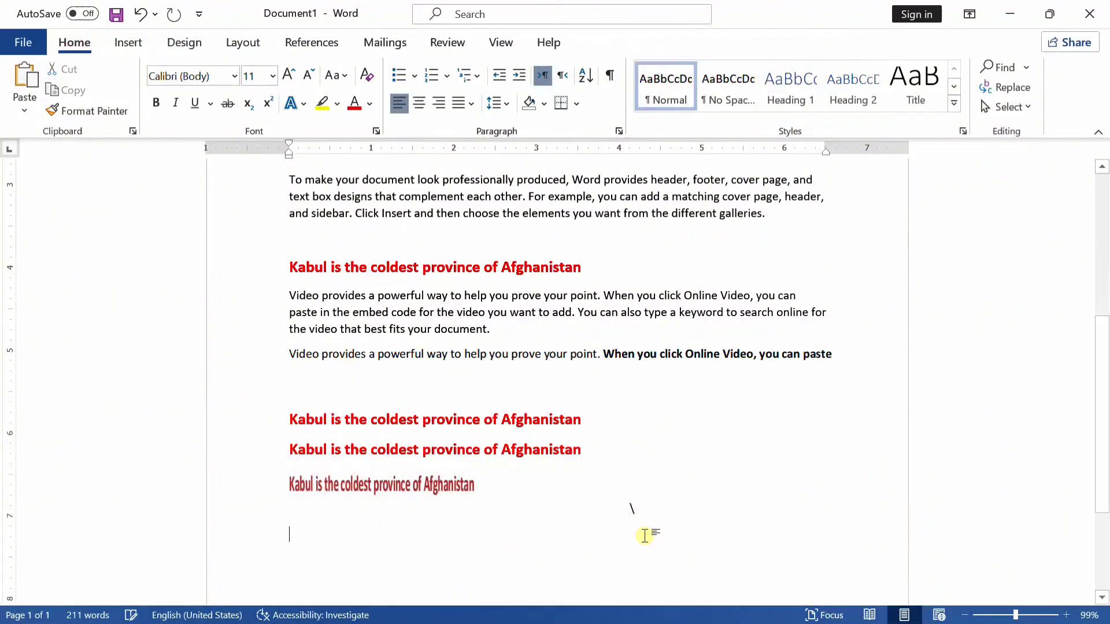
pyautogui.click(33, 103)
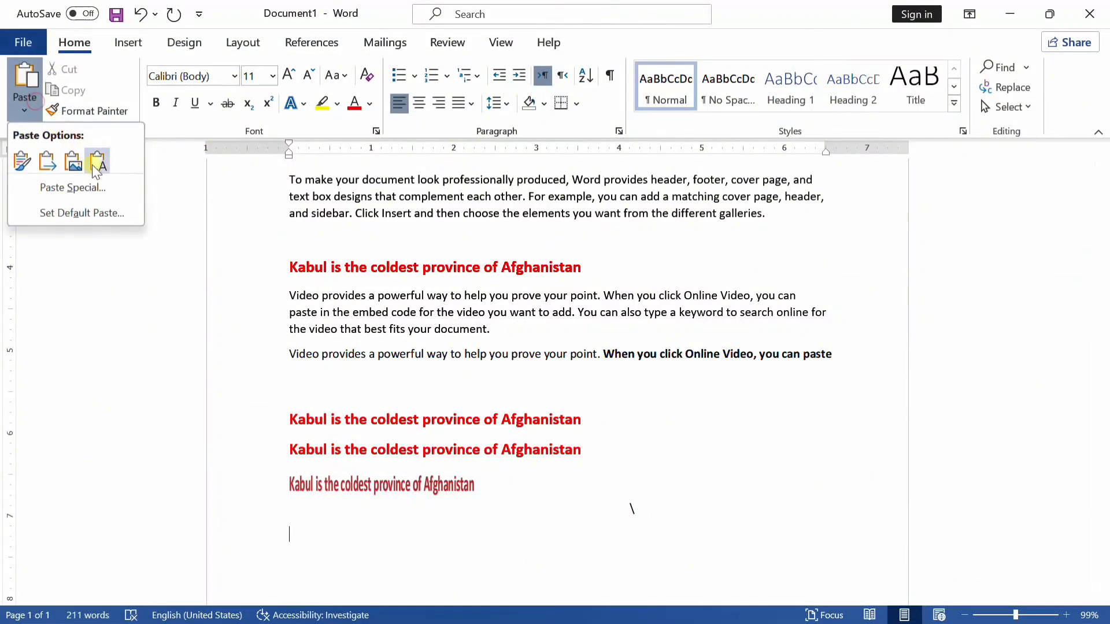
pyautogui.click(112, 193)
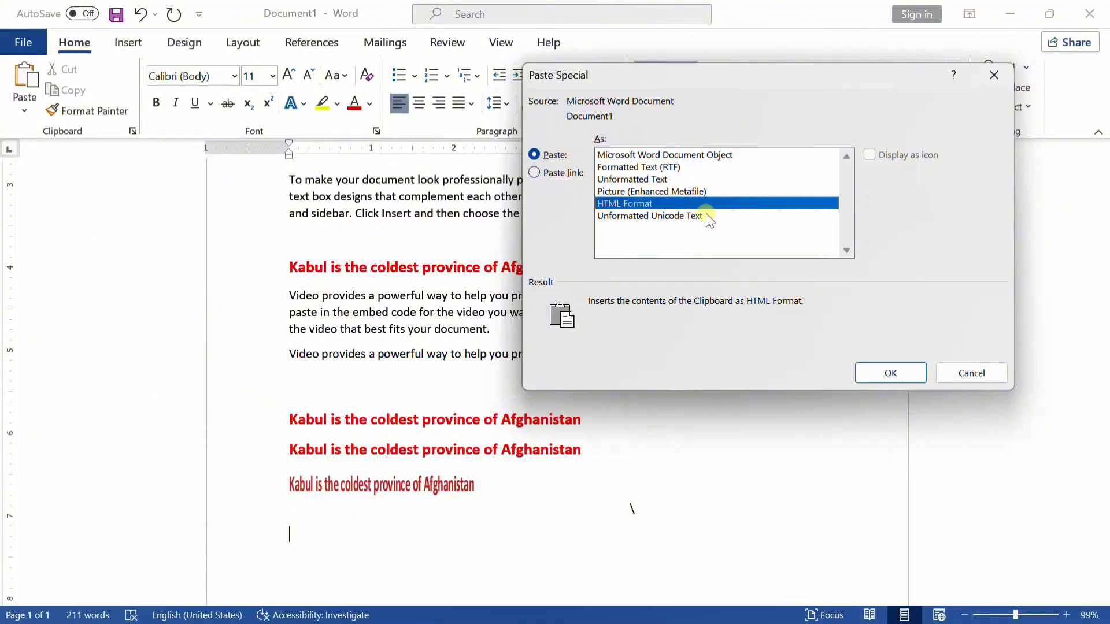
pyautogui.click(896, 371)
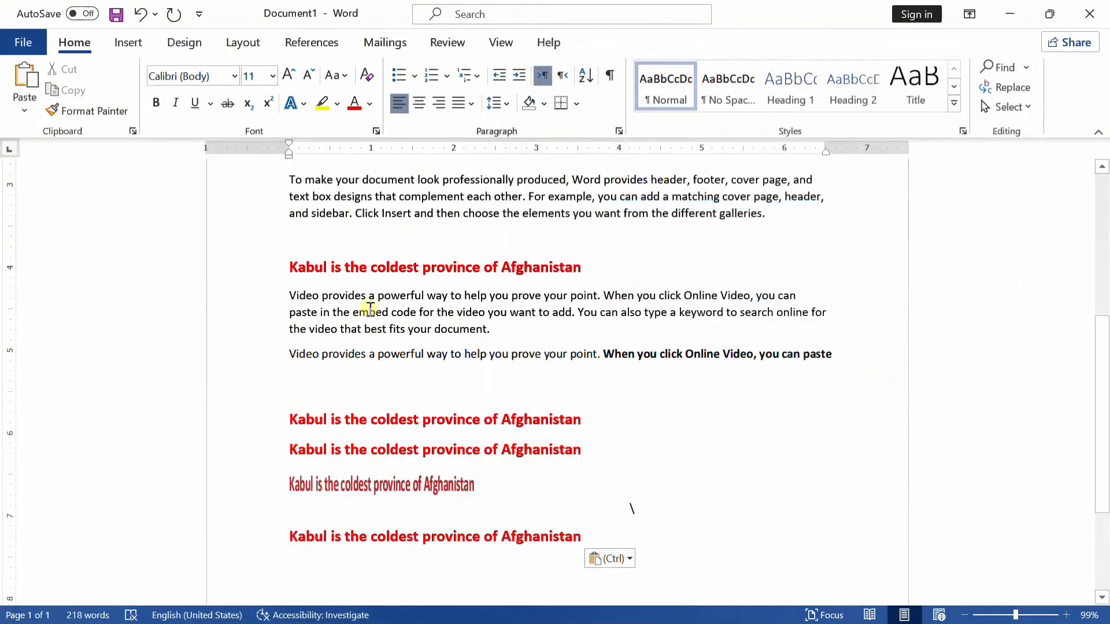
pyautogui.click(25, 80)
pyautogui.click(25, 81)
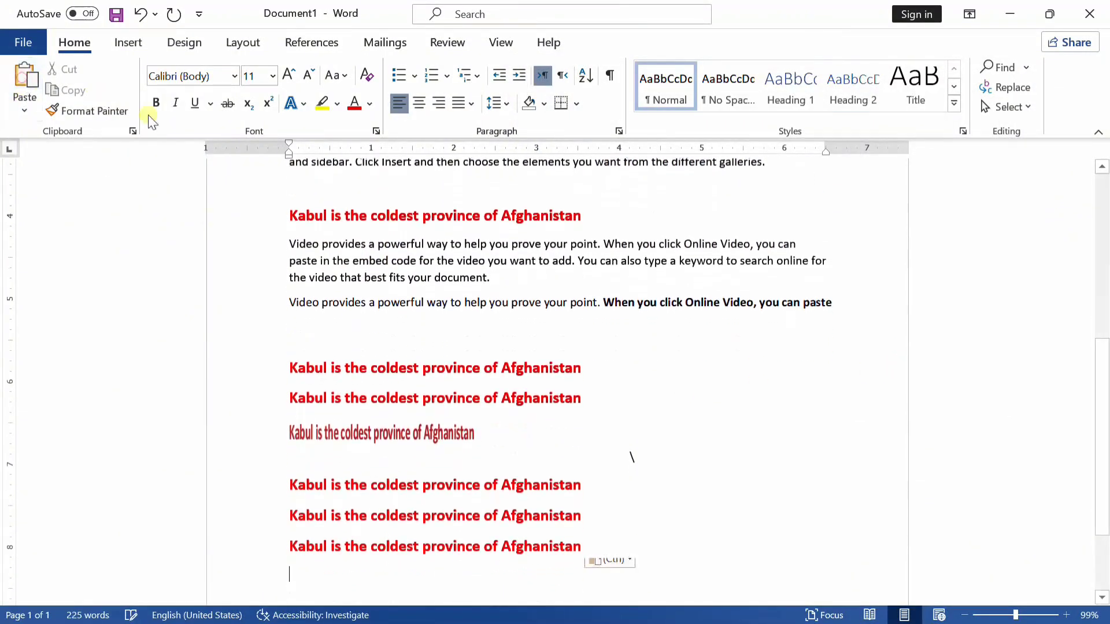
# Paste the heading on the next empty line with Paste Special as Unformatted Unicode Text
pyautogui.click(24, 110)
pyautogui.click(52, 188)
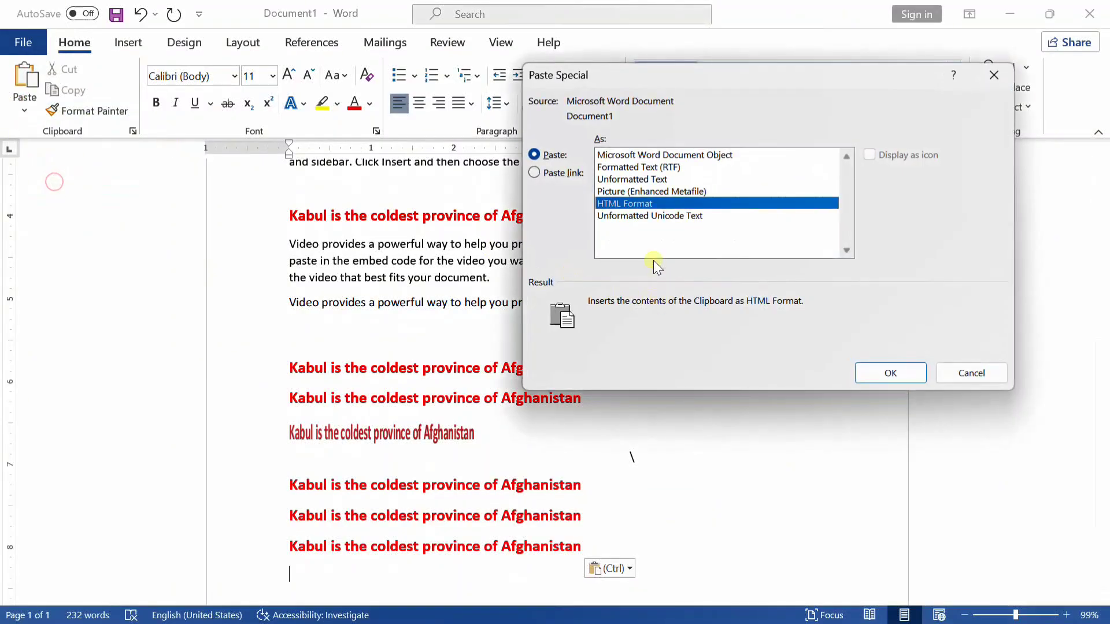
pyautogui.click(636, 220)
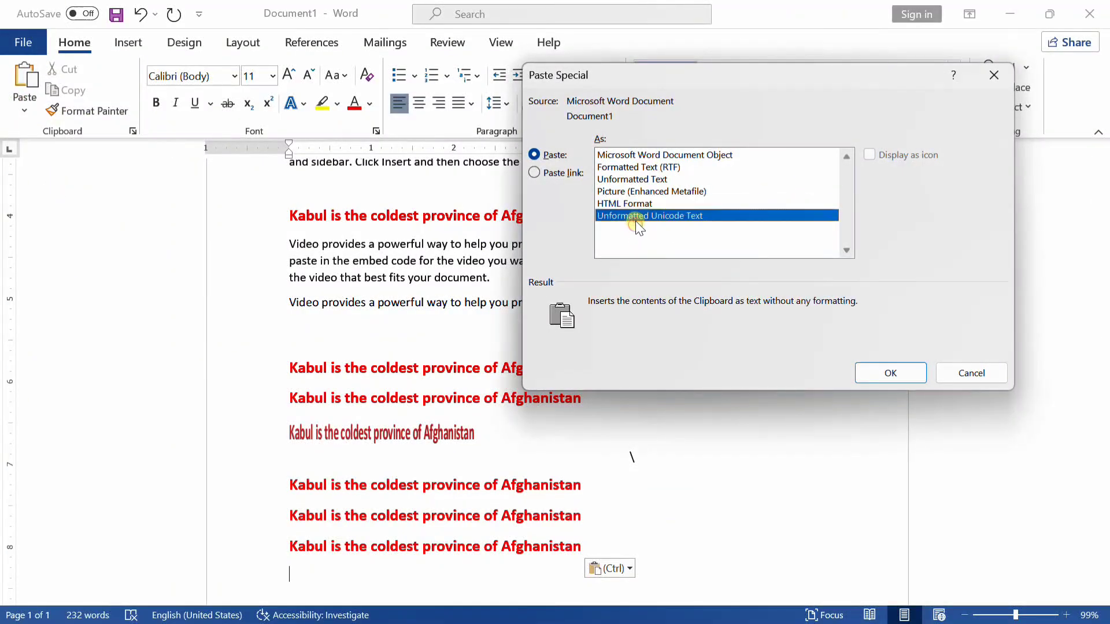
pyautogui.click(889, 373)
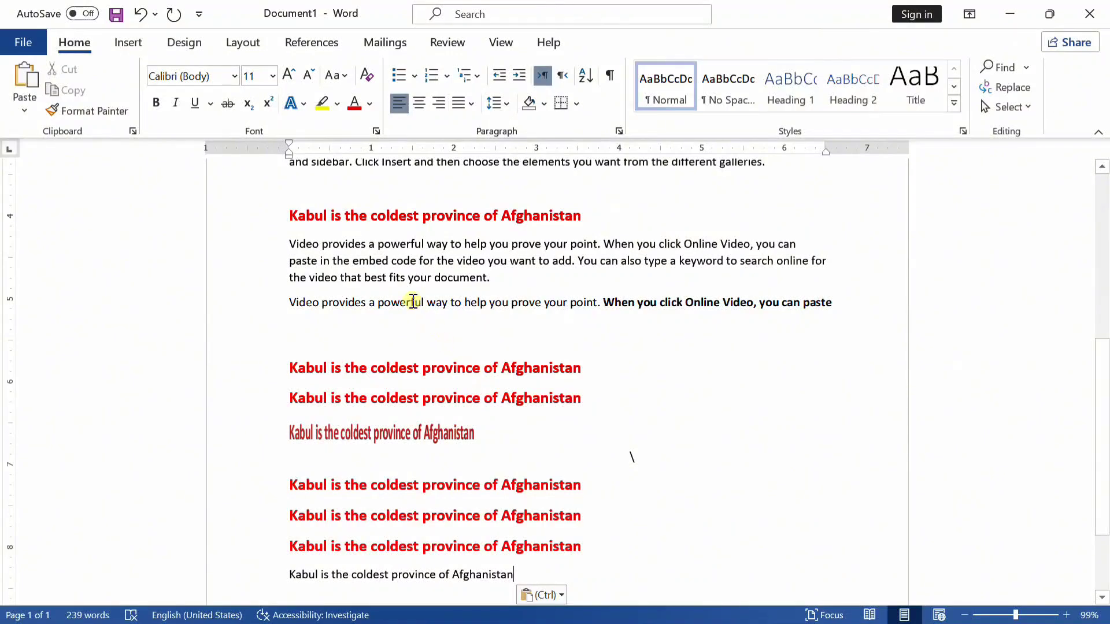
pyautogui.scroll(2, 413, 302)
pyautogui.moveTo(369, 324); pyautogui.dragTo(643, 340)
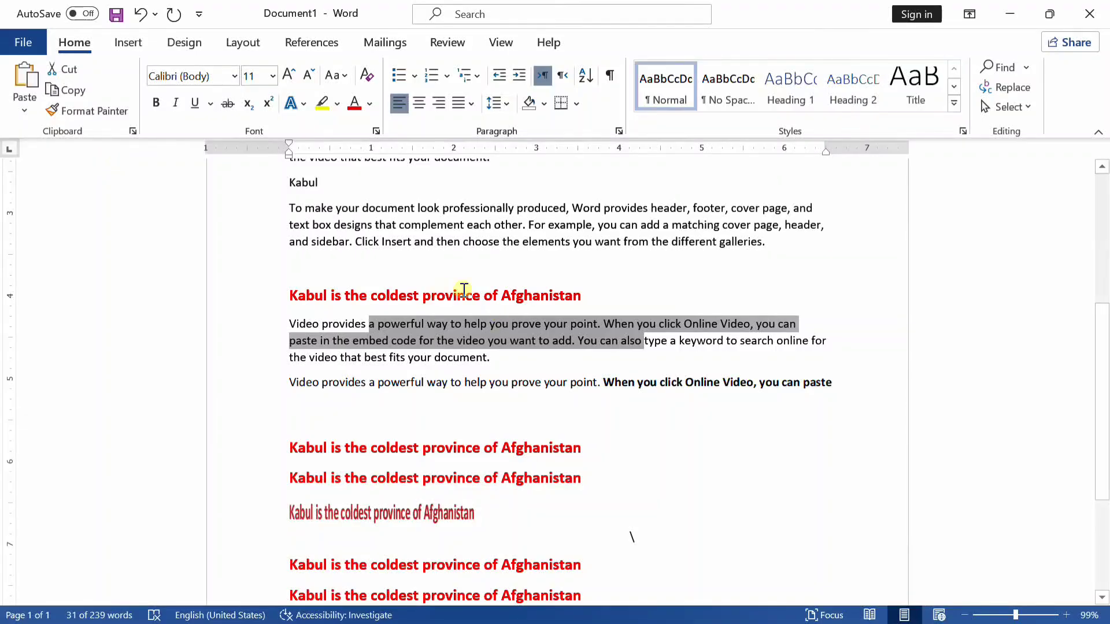
pyautogui.scroll(7, 469, 271)
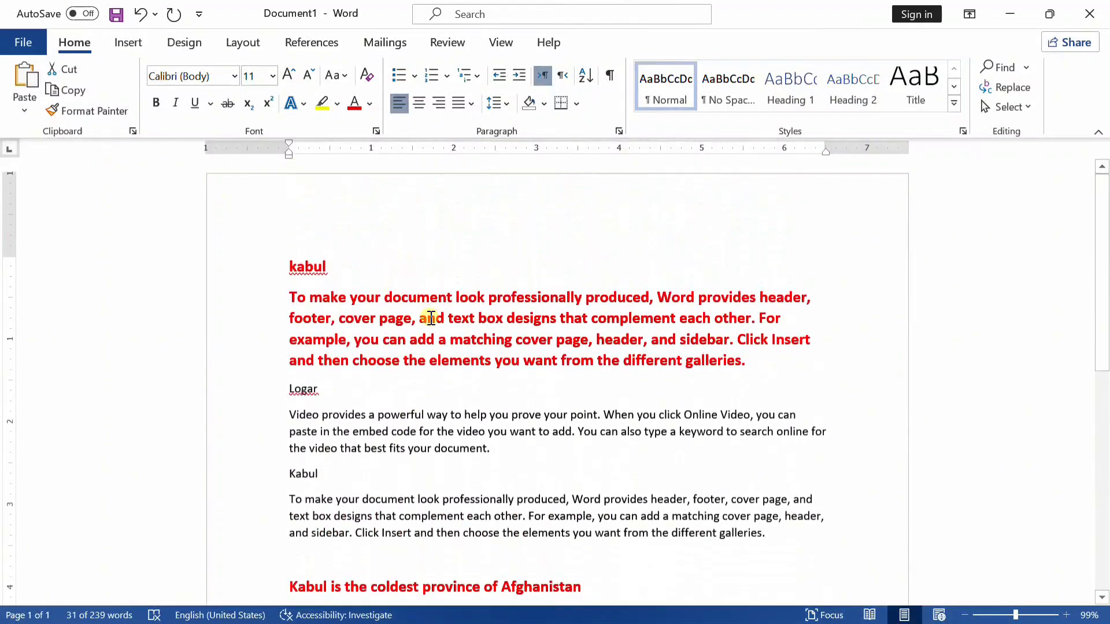
pyautogui.moveTo(443, 318); pyautogui.dragTo(535, 319)
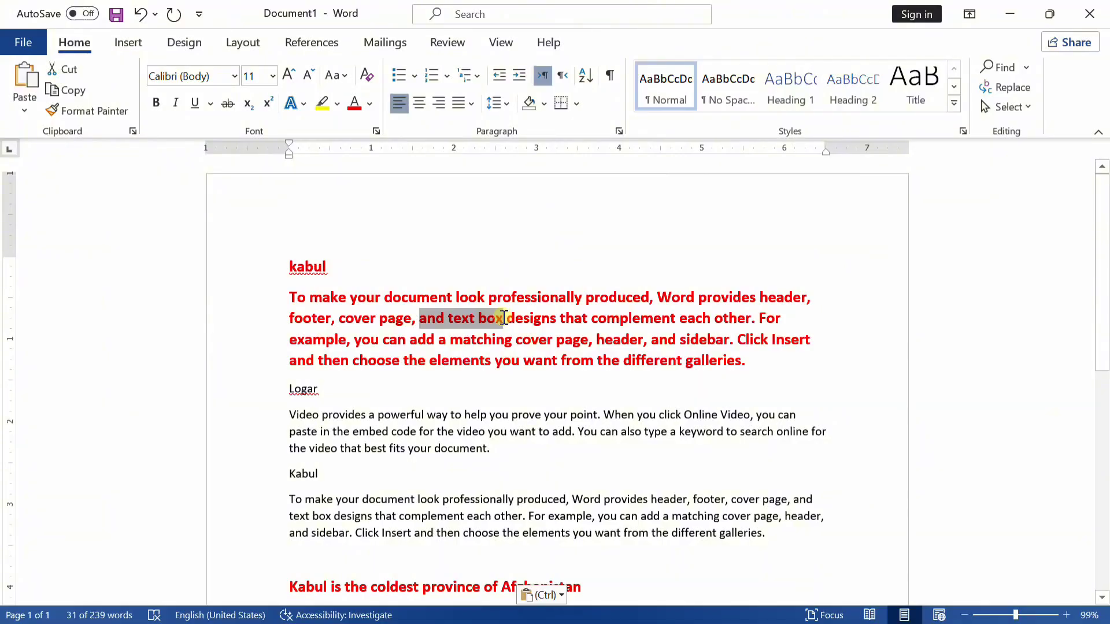
pyautogui.moveTo(504, 318); pyautogui.dragTo(498, 314)
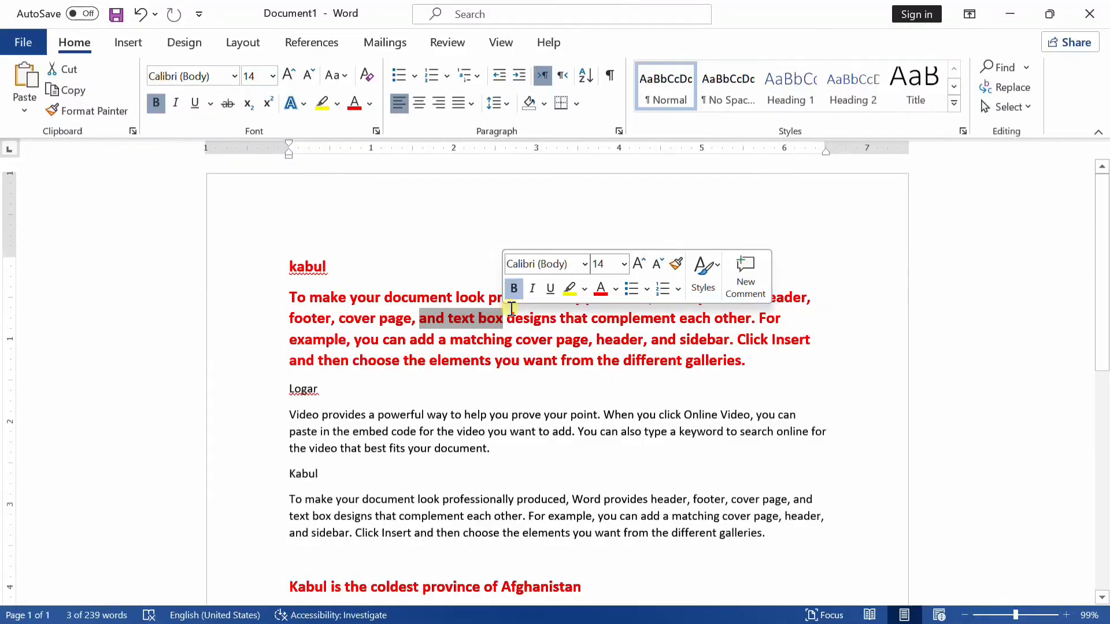
pyautogui.click(393, 300)
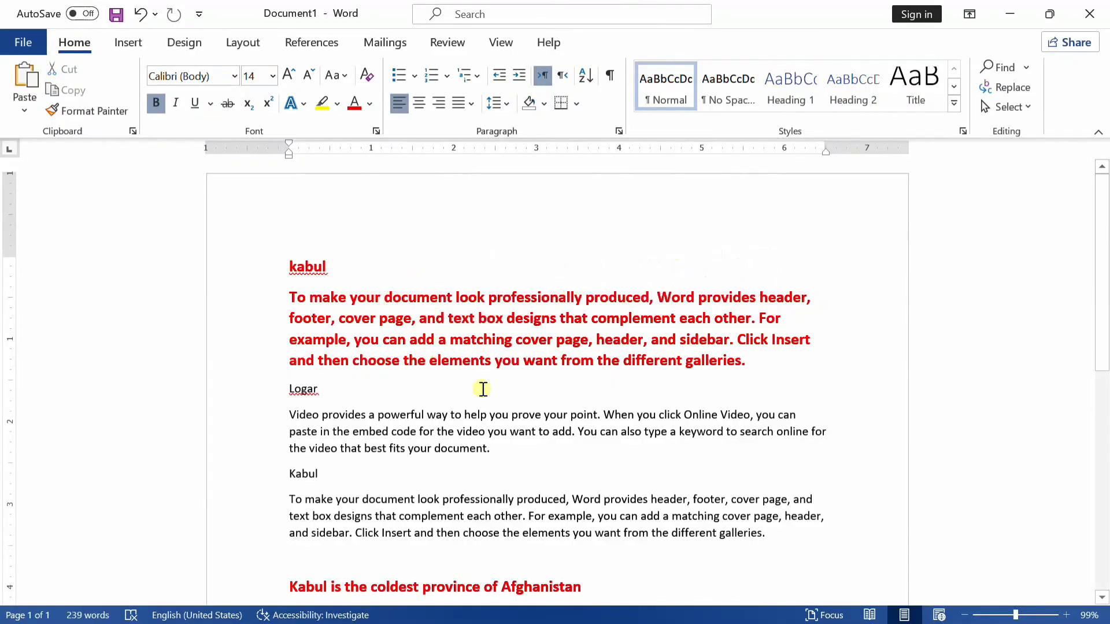
# Add the line "What is formatted text" below the plain-text heading copy at the end of the document
pyautogui.scroll(-8, 483, 389)
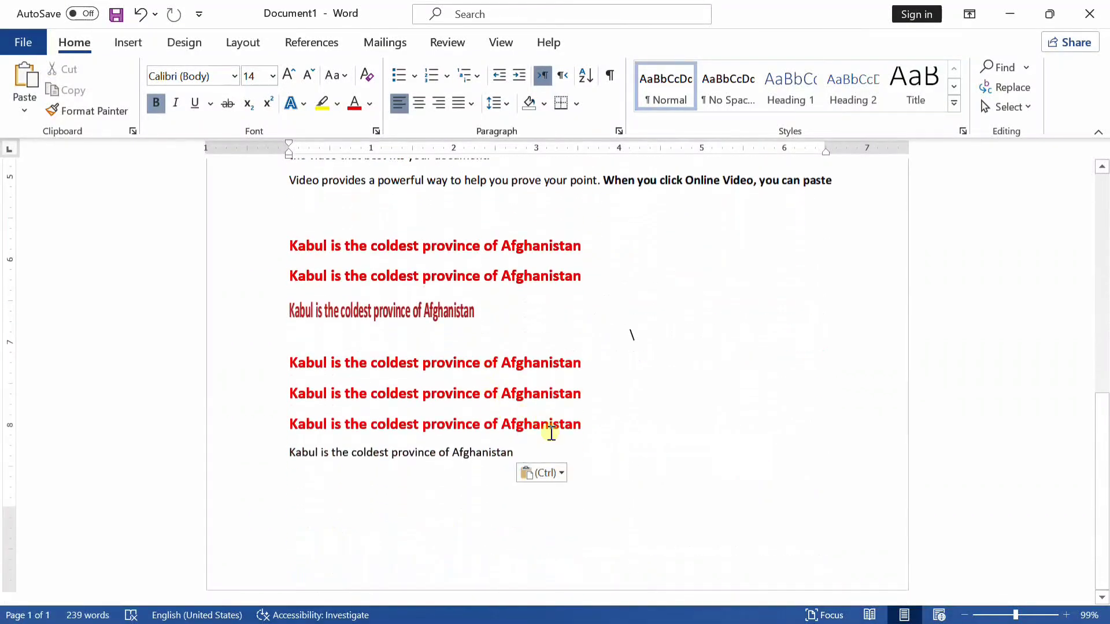
pyautogui.click(540, 453)
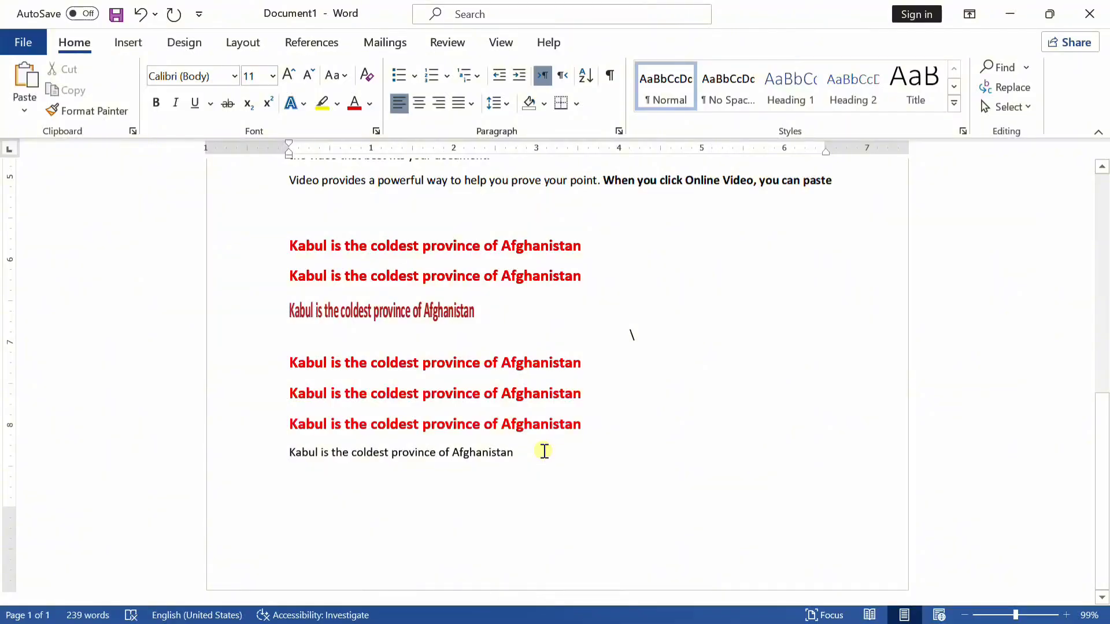
pyautogui.press('Return')
pyautogui.write('f')
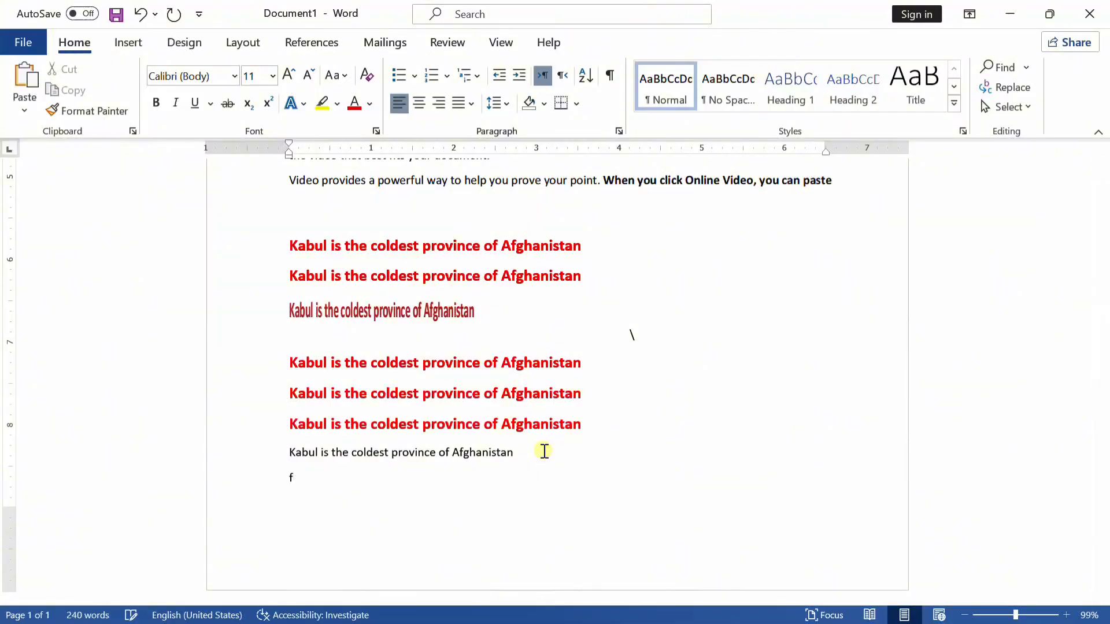
pyautogui.write('orwhat is formated tex')
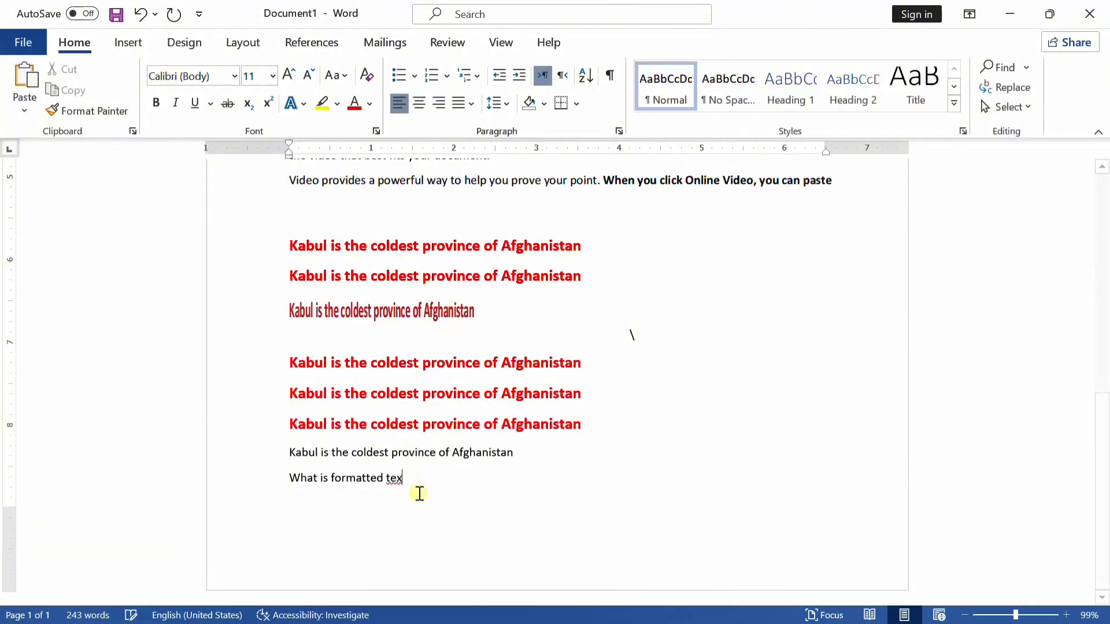
pyautogui.press('BackSpace')
pyautogui.write('xt')
pyautogui.click(25, 109)
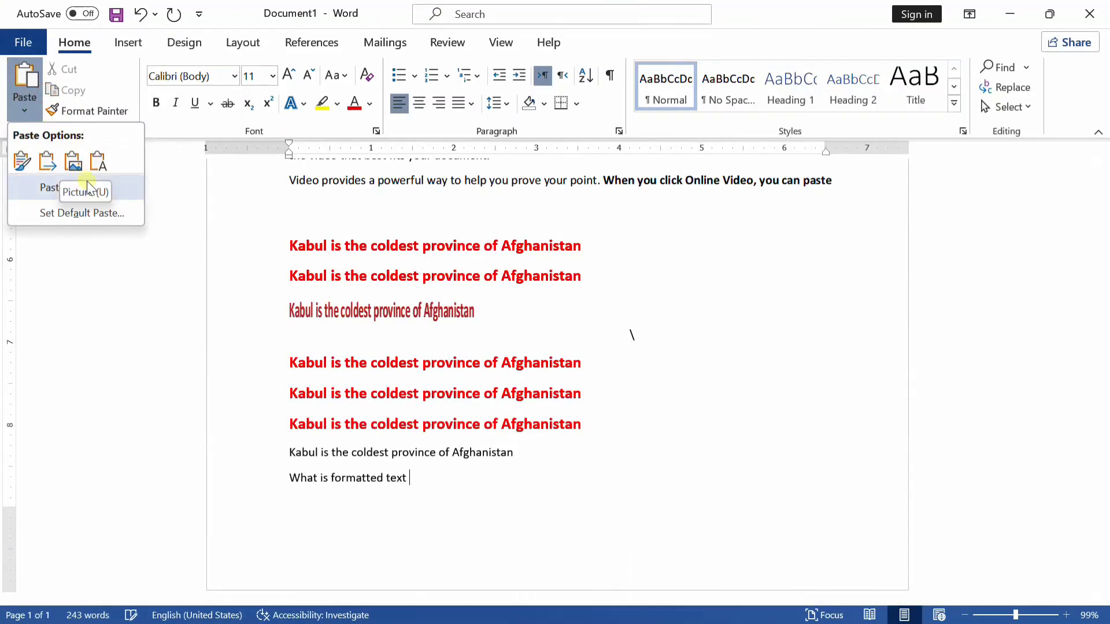
pyautogui.click(102, 207)
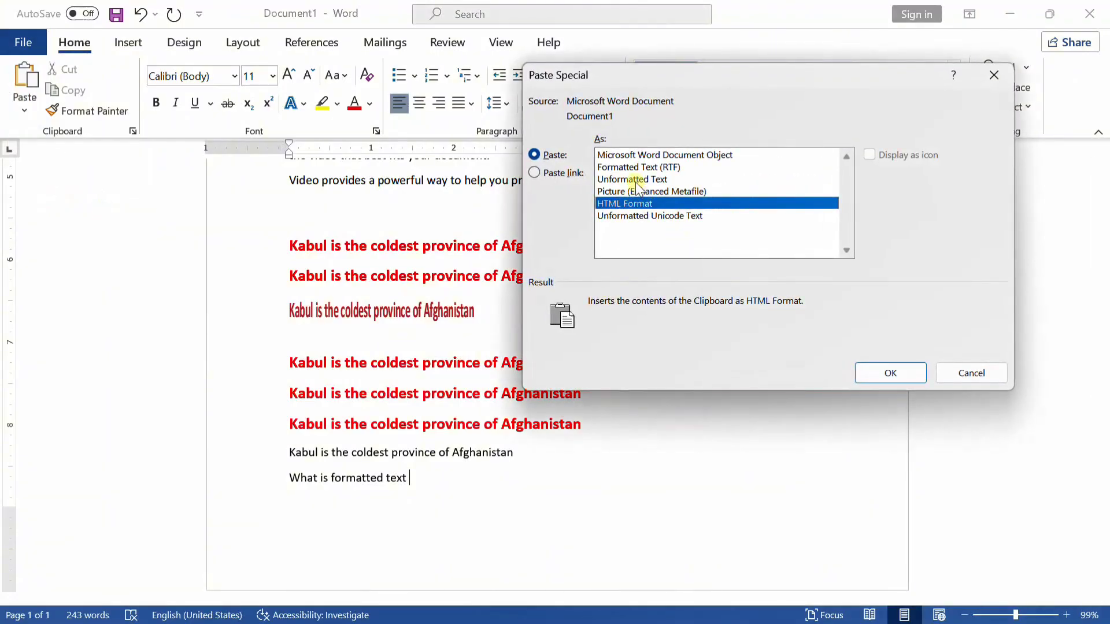
pyautogui.click(635, 179)
pyautogui.click(992, 77)
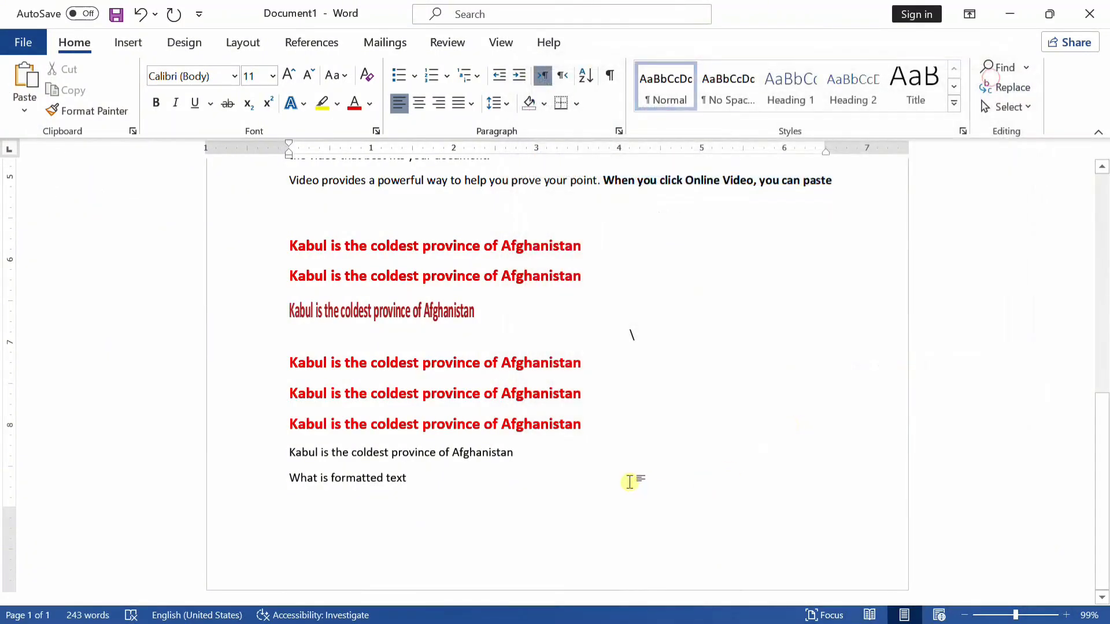
# Insert a page break and write "The edited or coloured text text is formatted text", correcting the misspelled "formatted" with the spelling suggestion
pyautogui.hotkey('ctrl', 'Return')
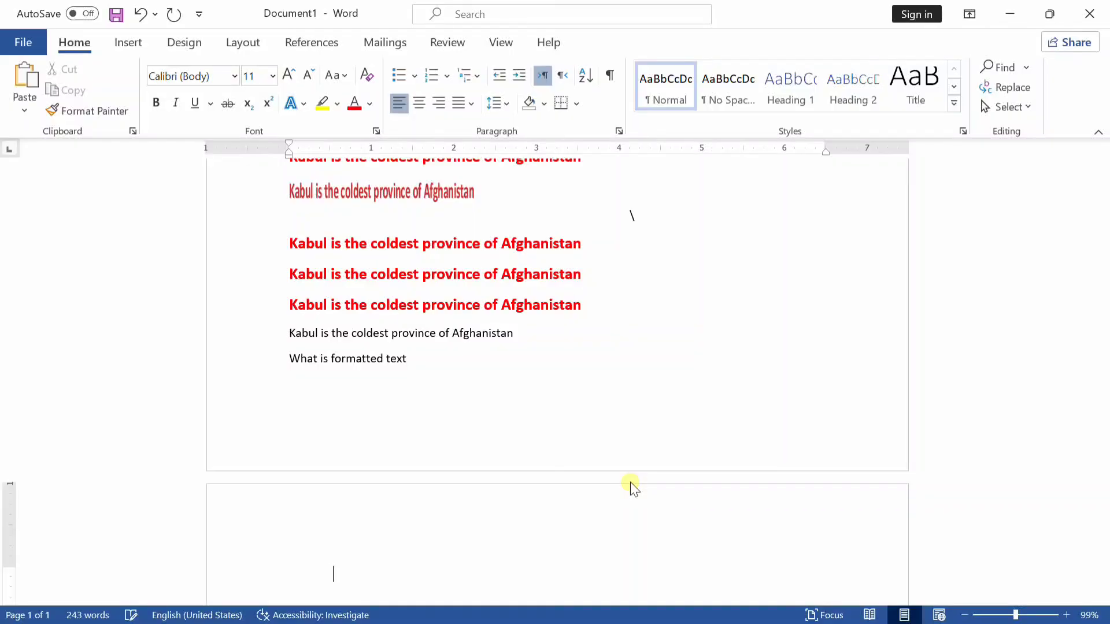
pyautogui.write('thh')
pyautogui.press('BackSpace')
pyautogui.write('e edited or coloued')
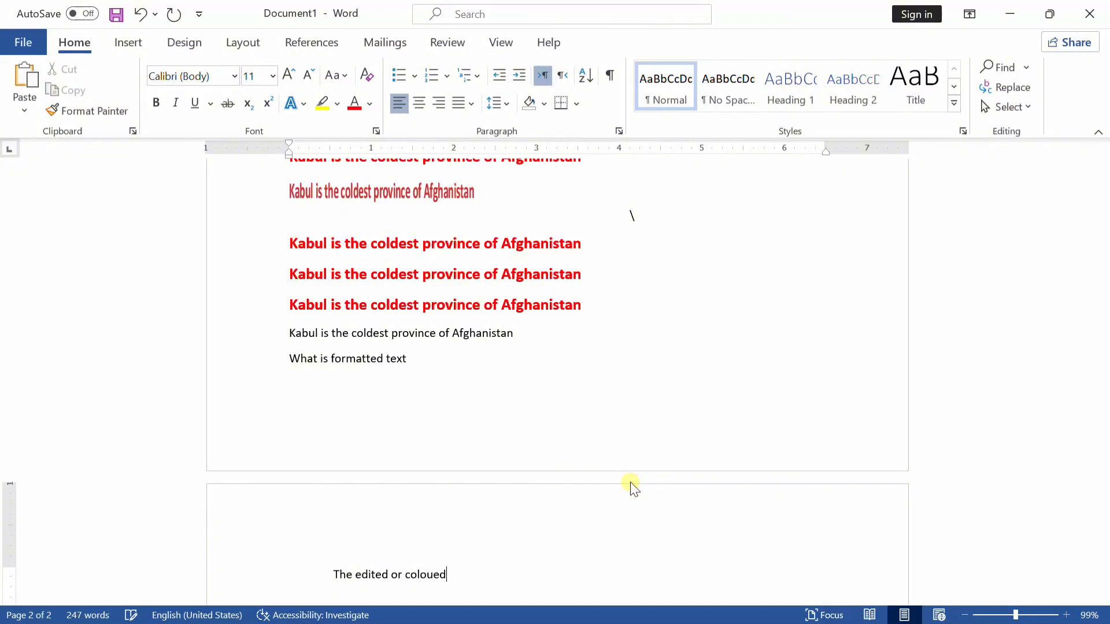
pyautogui.press('BackSpace')
pyautogui.write('text textis ')
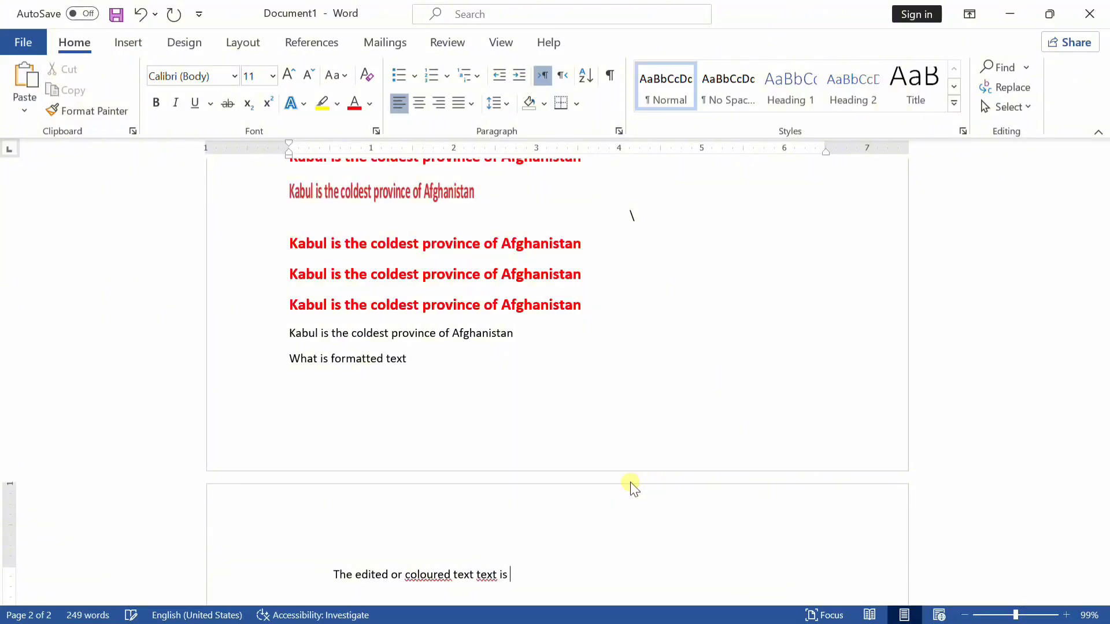
pyautogui.write('famrtted text')
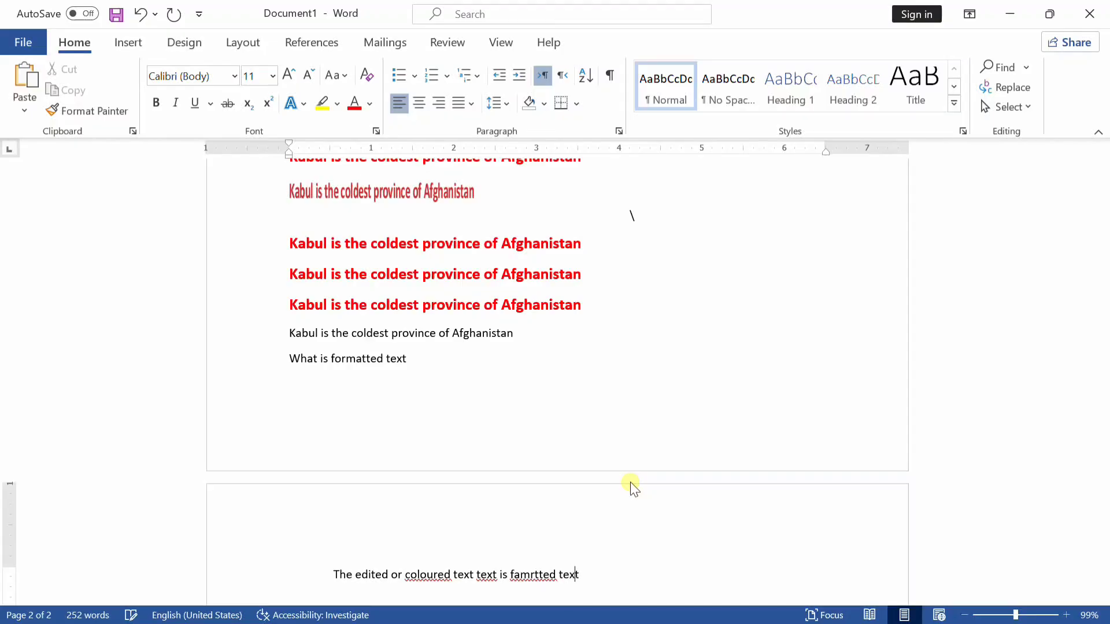
pyautogui.rightClick(537, 576)
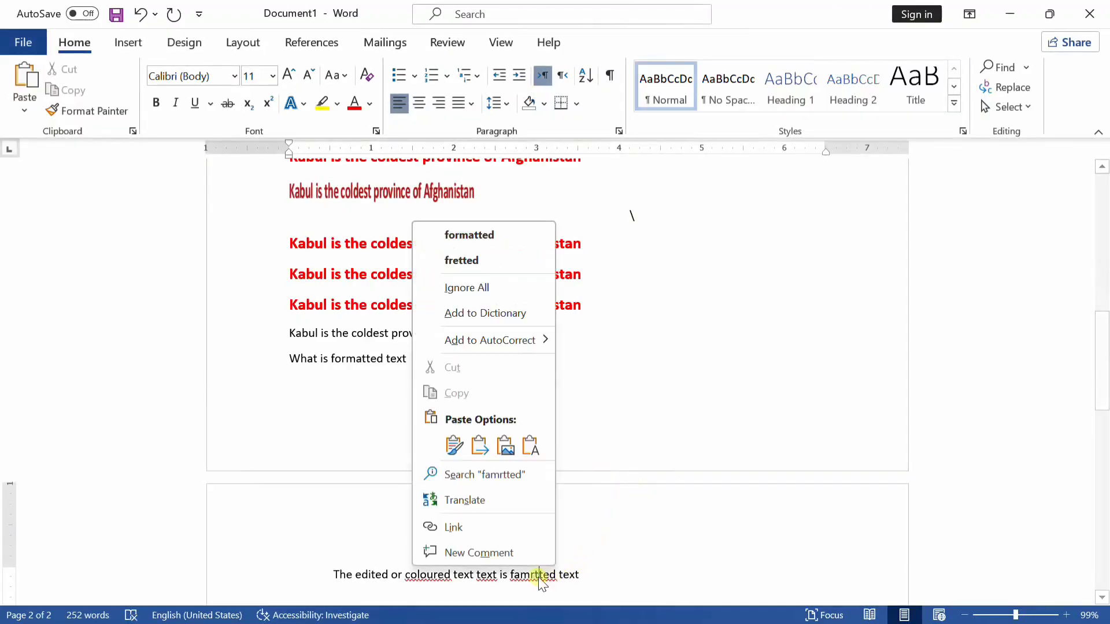
pyautogui.click(484, 235)
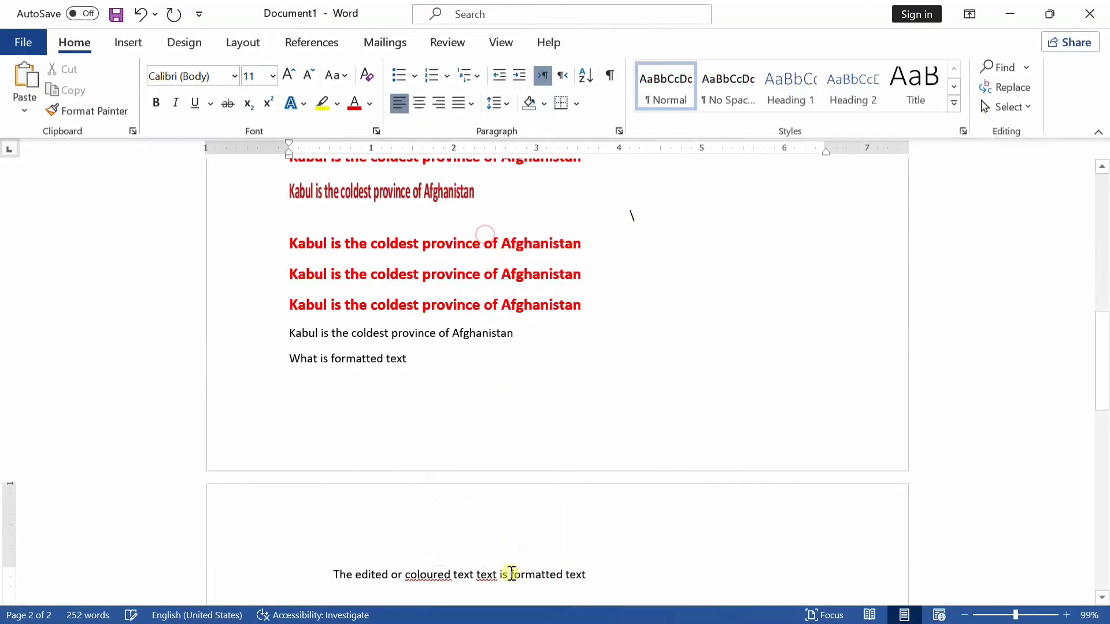
# Add the line "Farmat is called to design" below the sentence on the second page
pyautogui.scroll(-1, 506, 569)
pyautogui.scroll(-2, 504, 566)
pyautogui.moveTo(330, 416); pyautogui.dragTo(557, 439)
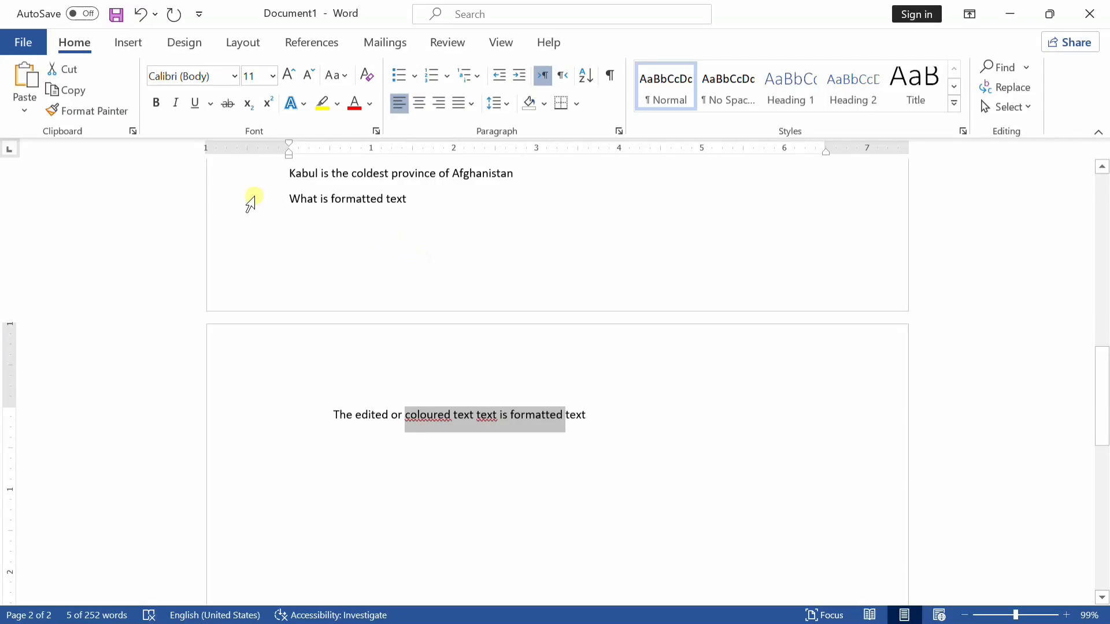
pyautogui.click(633, 421)
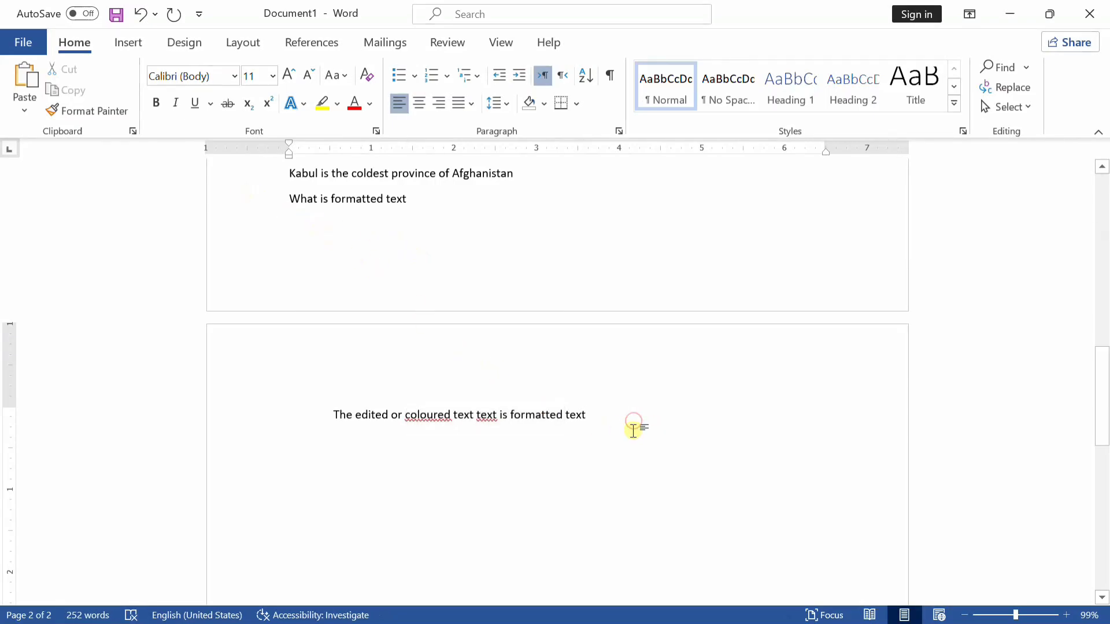
pyautogui.press('Return')
pyautogui.write('fam')
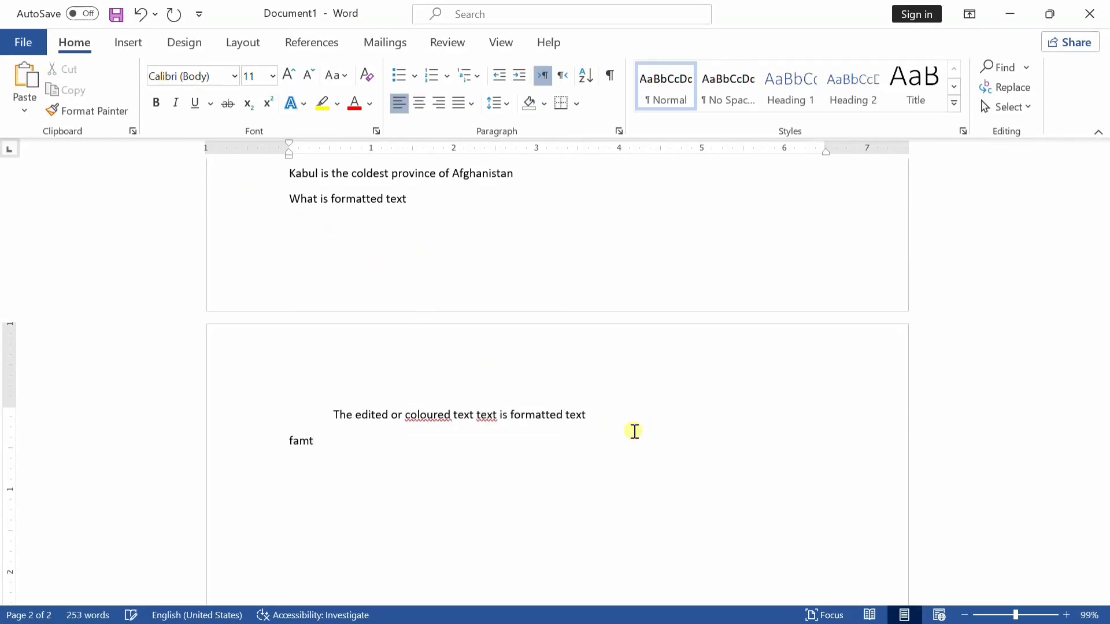
pyautogui.press('BackSpace')
pyautogui.write('rama')
pyautogui.write('t is called to design')
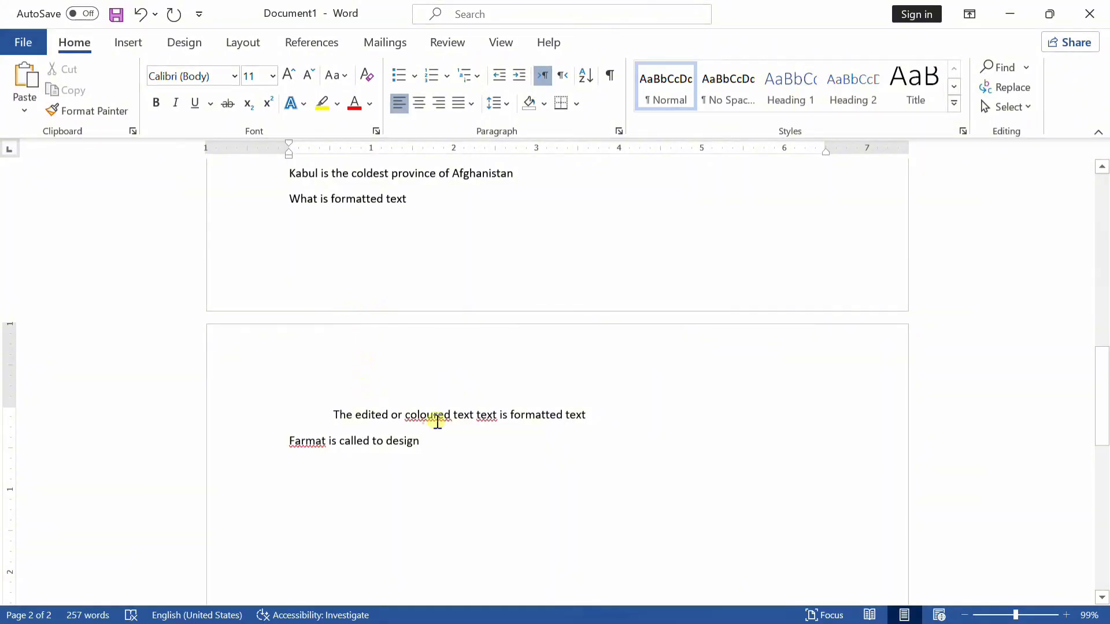
pyautogui.moveTo(438, 421); pyautogui.dragTo(508, 414)
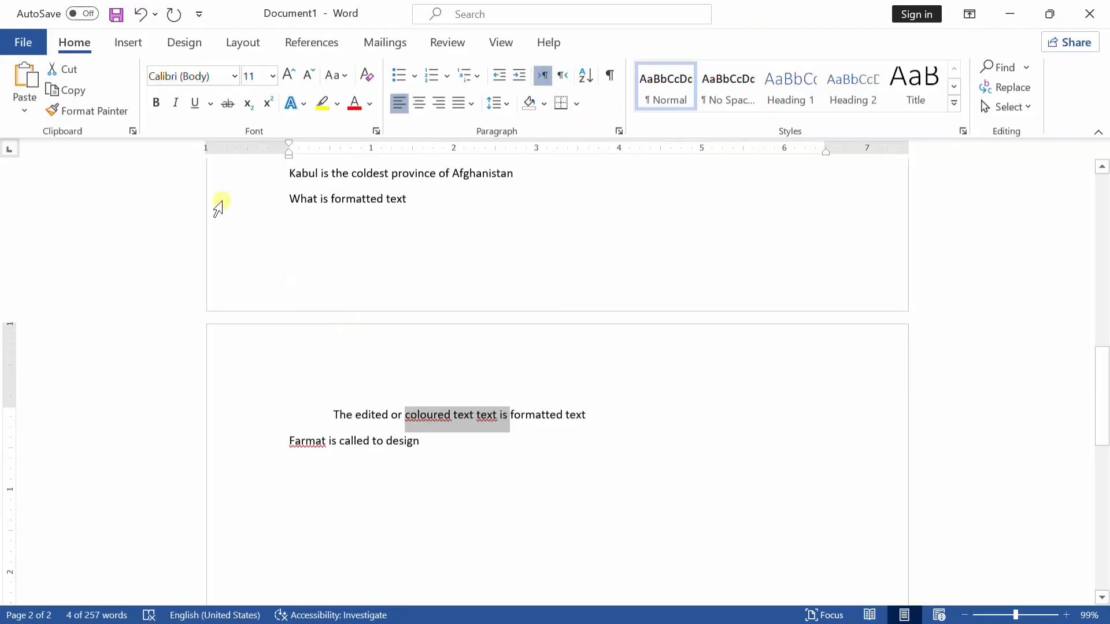
# Look through the available document templates and the list of recently opened documents
pyautogui.click(28, 49)
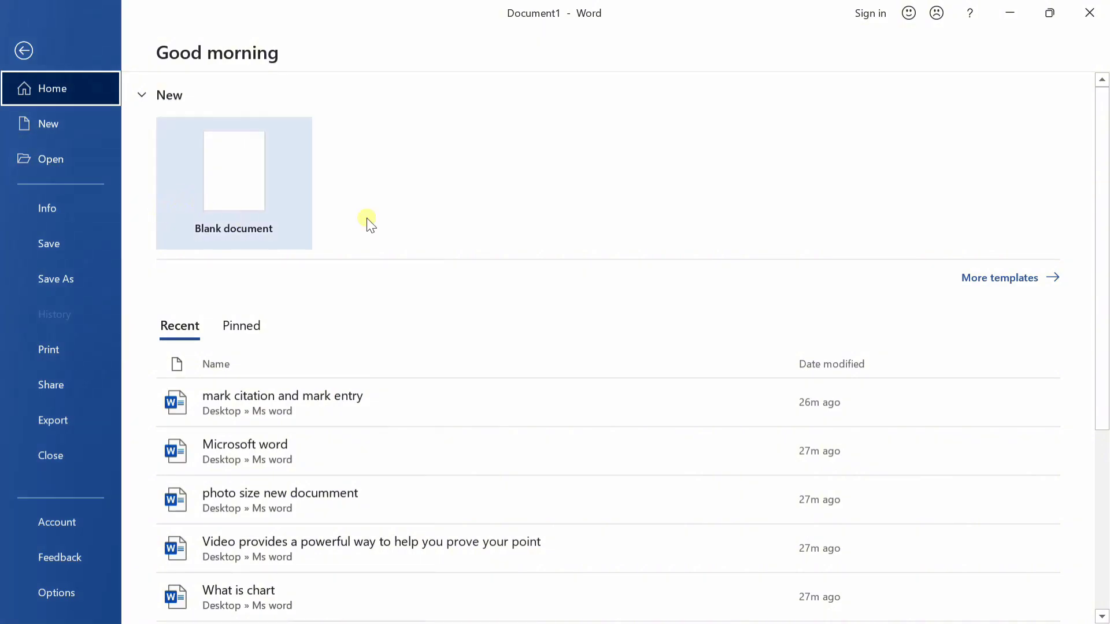
pyautogui.click(977, 280)
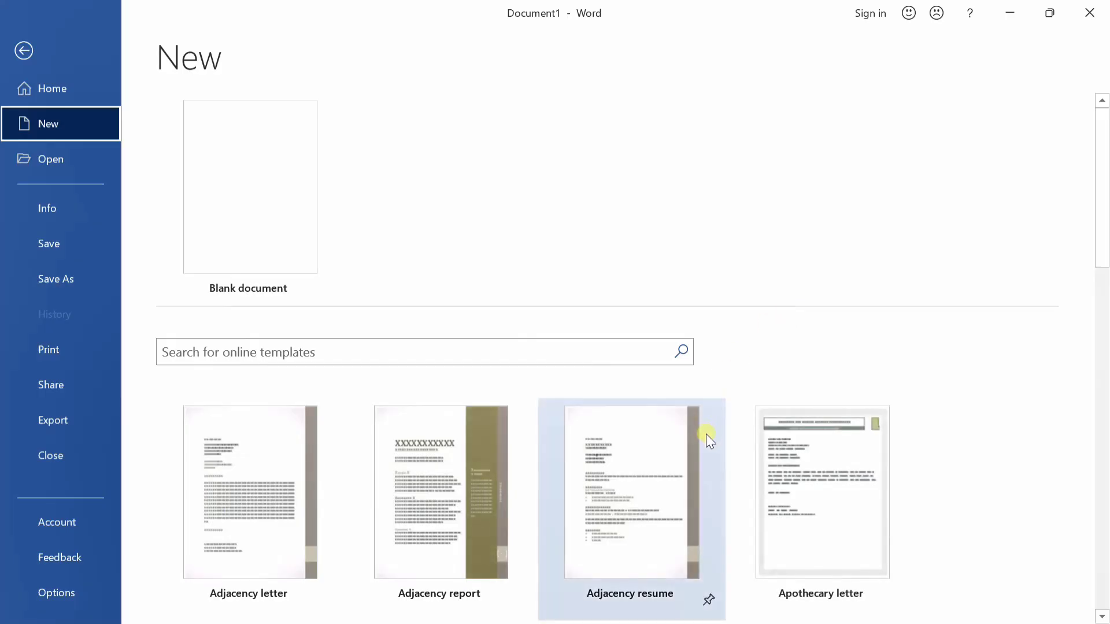
pyautogui.scroll(-5, 706, 434)
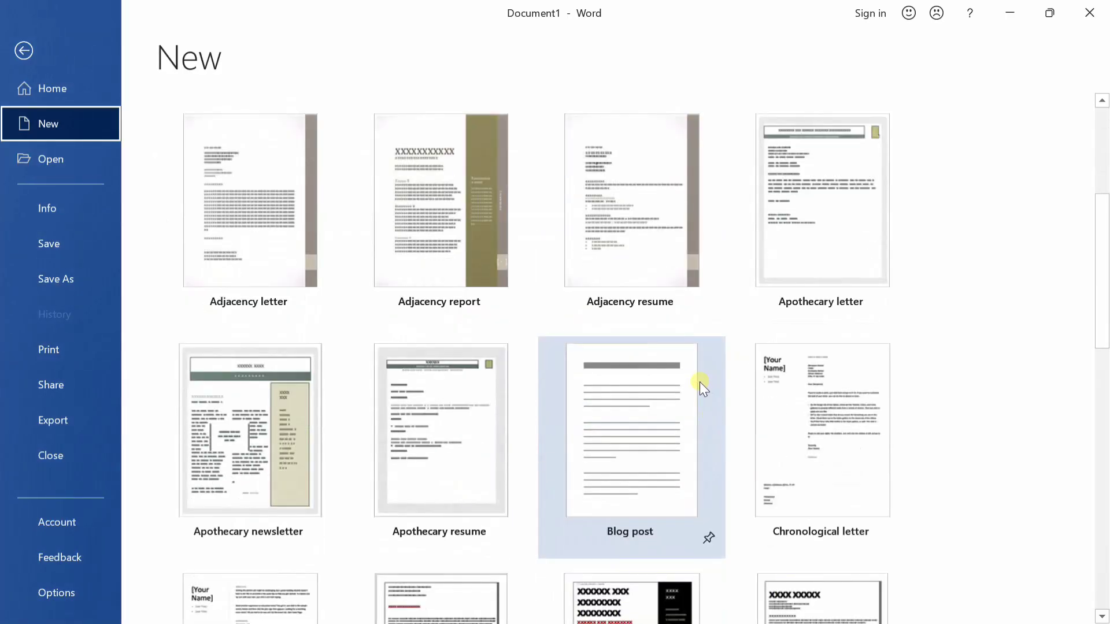
pyautogui.click(55, 159)
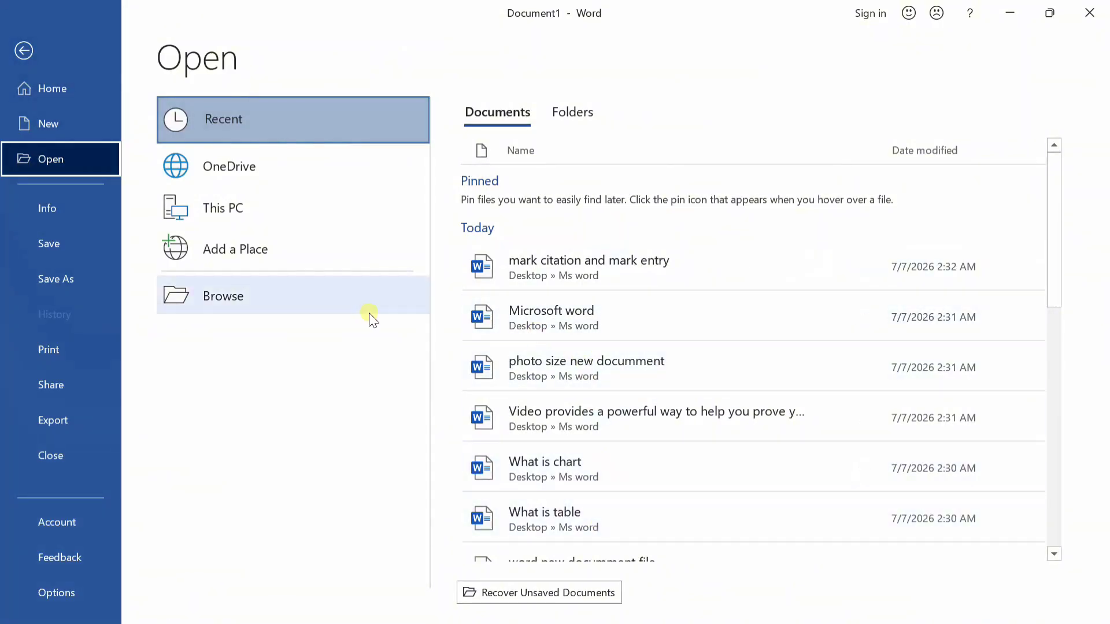
pyautogui.scroll(-1, 587, 328)
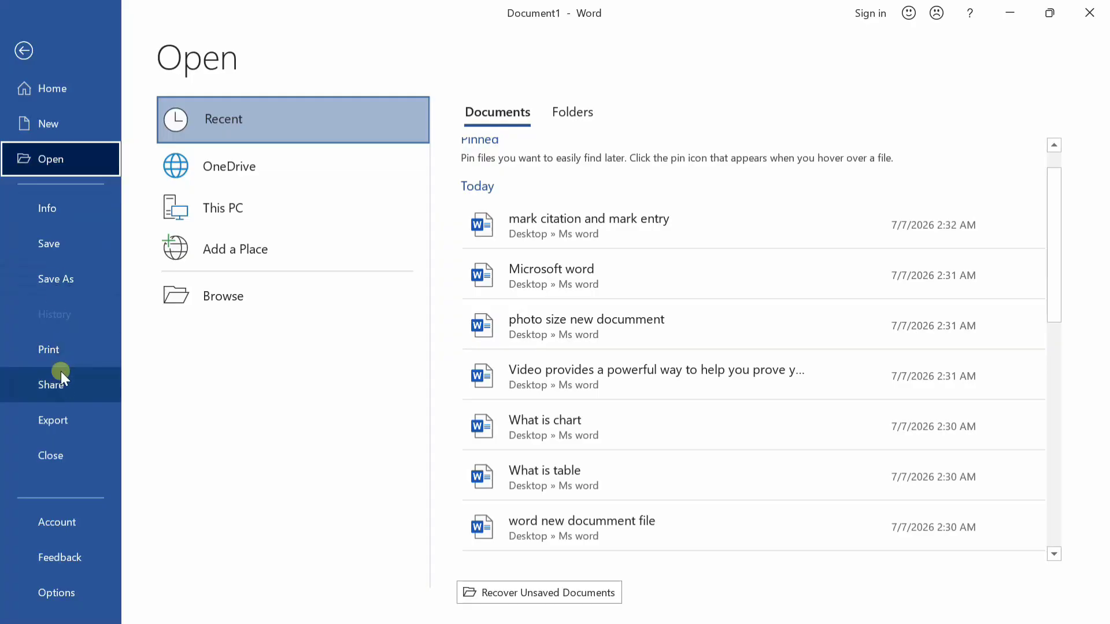
# Review the available printers in the print settings without changing the printer, and return to the document
pyautogui.click(74, 360)
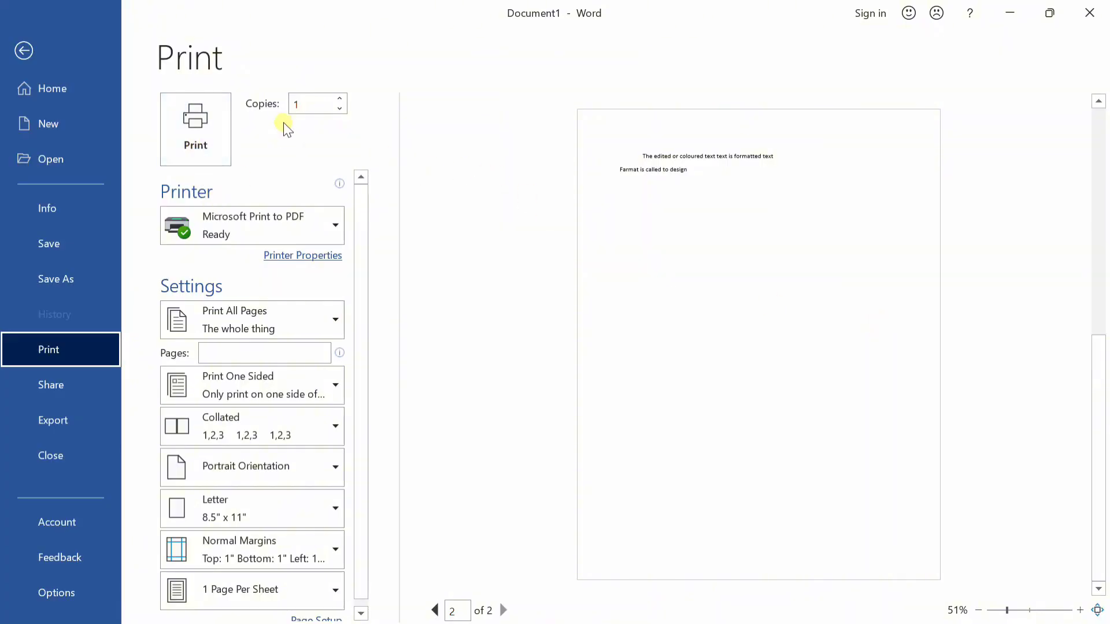
pyautogui.moveTo(289, 226)
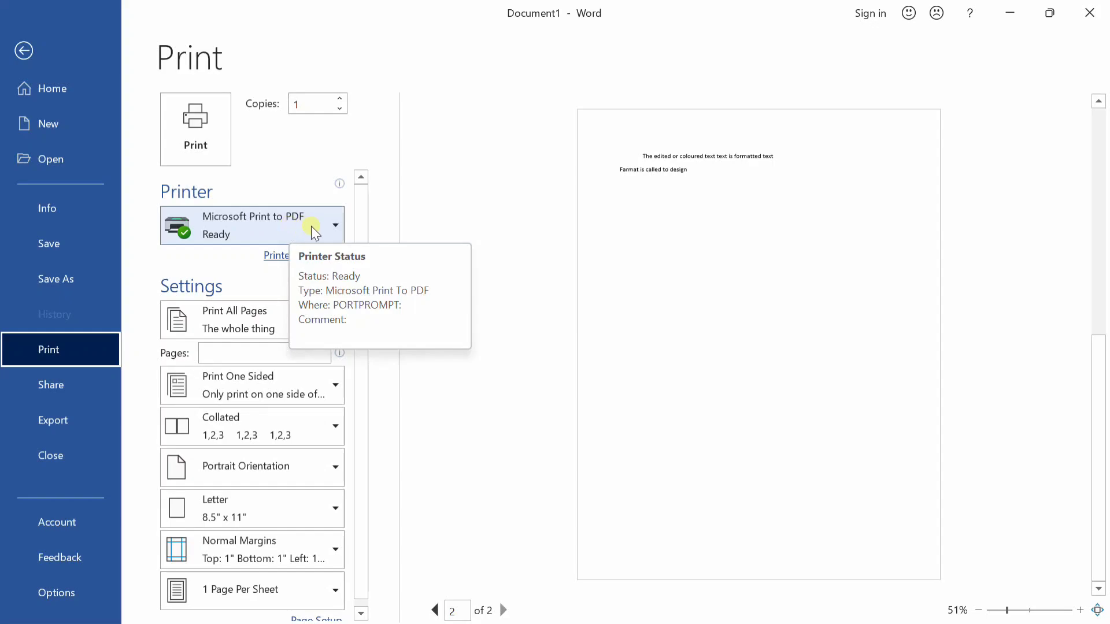
pyautogui.click(311, 226)
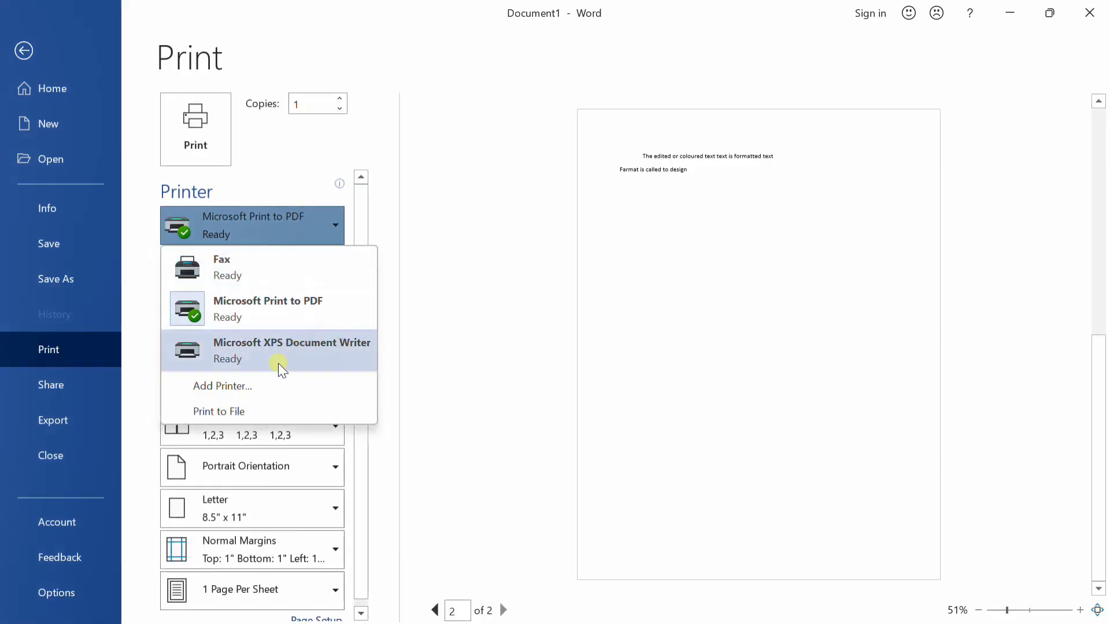
pyautogui.click(470, 313)
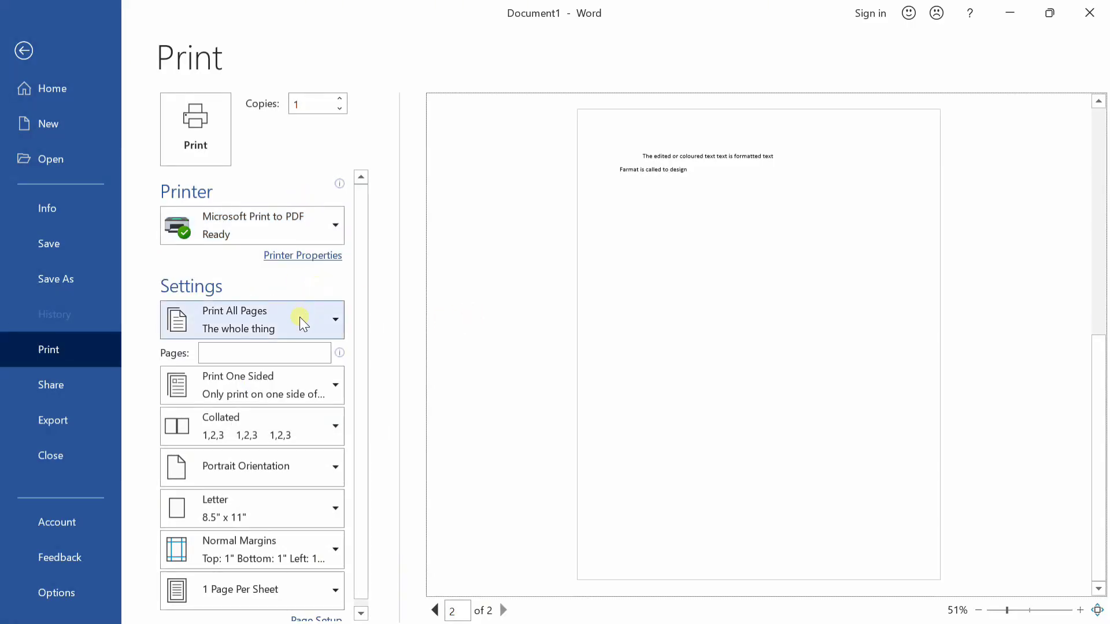
pyautogui.click(21, 52)
# Insert a long run of blank lines after "Logar" on the first page, extending the document by several pages
pyautogui.scroll(3, 685, 380)
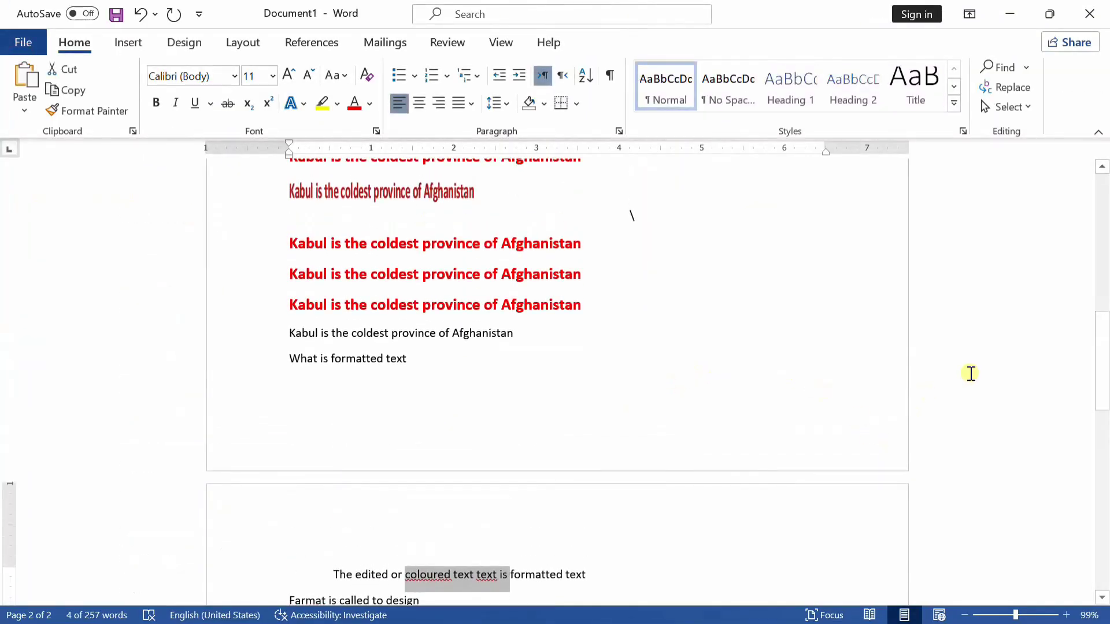
pyautogui.moveTo(1103, 362); pyautogui.dragTo(1060, 203)
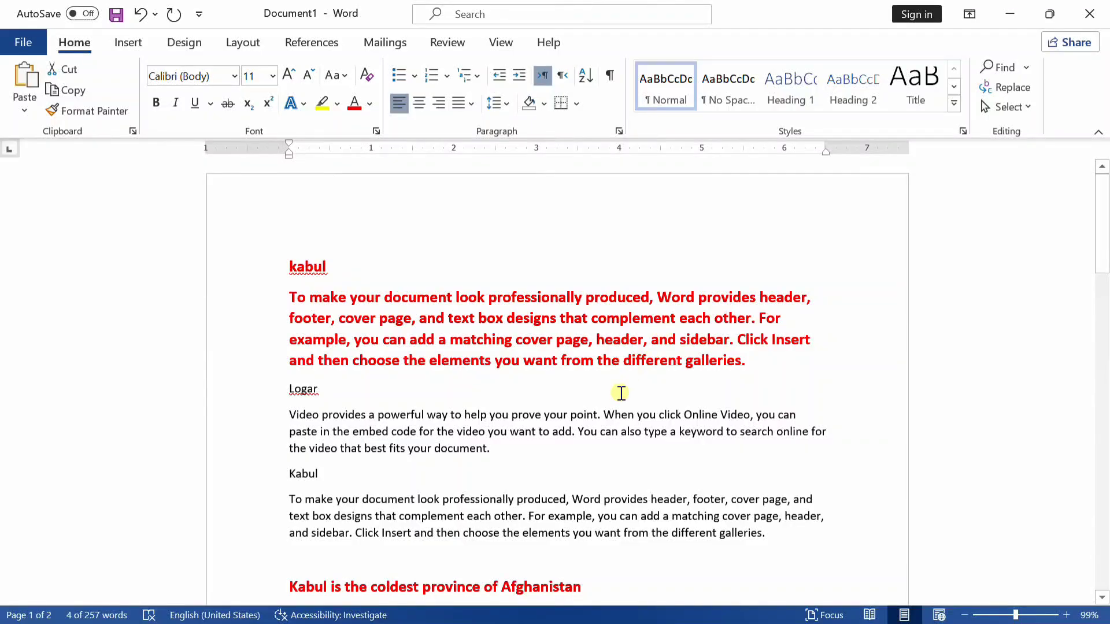
pyautogui.click(642, 397)
pyautogui.press('Return')
pyautogui.press('Return')
pyautogui.press('Return')
pyautogui.press('Return')
pyautogui.press('Return')
pyautogui.press('Return')
pyautogui.press('Return')
pyautogui.press('Return')
pyautogui.press('Return')
pyautogui.press('Return')
pyautogui.press('Return')
pyautogui.press('Return')
pyautogui.press('Return')
pyautogui.press('Return')
pyautogui.press('Return')
pyautogui.press('Return')
pyautogui.press('Return')
pyautogui.press('Return')
pyautogui.press('Return')
pyautogui.press('Return')
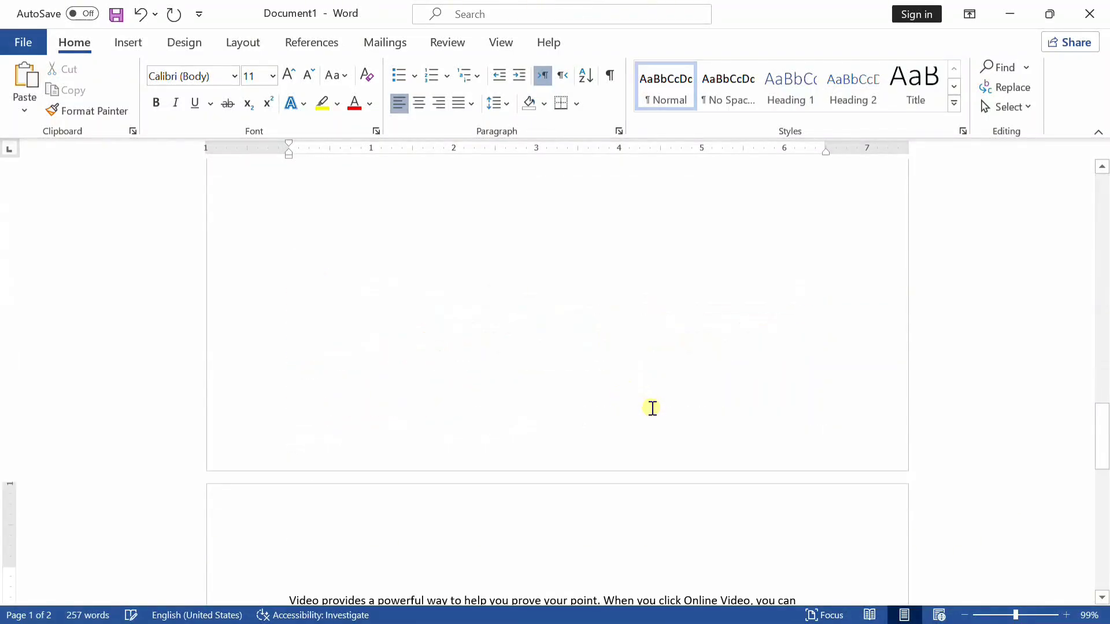
pyautogui.press('Return')
pyautogui.press('Return')
pyautogui.press('Return')
pyautogui.press('Return')
pyautogui.press('Return')
pyautogui.press('Return')
pyautogui.press('Return')
pyautogui.press('Return')
pyautogui.press('Return')
pyautogui.press('Return')
pyautogui.press('Return')
pyautogui.press('Return')
pyautogui.press('Return')
pyautogui.press('Return')
pyautogui.press('Return')
pyautogui.press('Return')
pyautogui.press('Return')
pyautogui.press('Return')
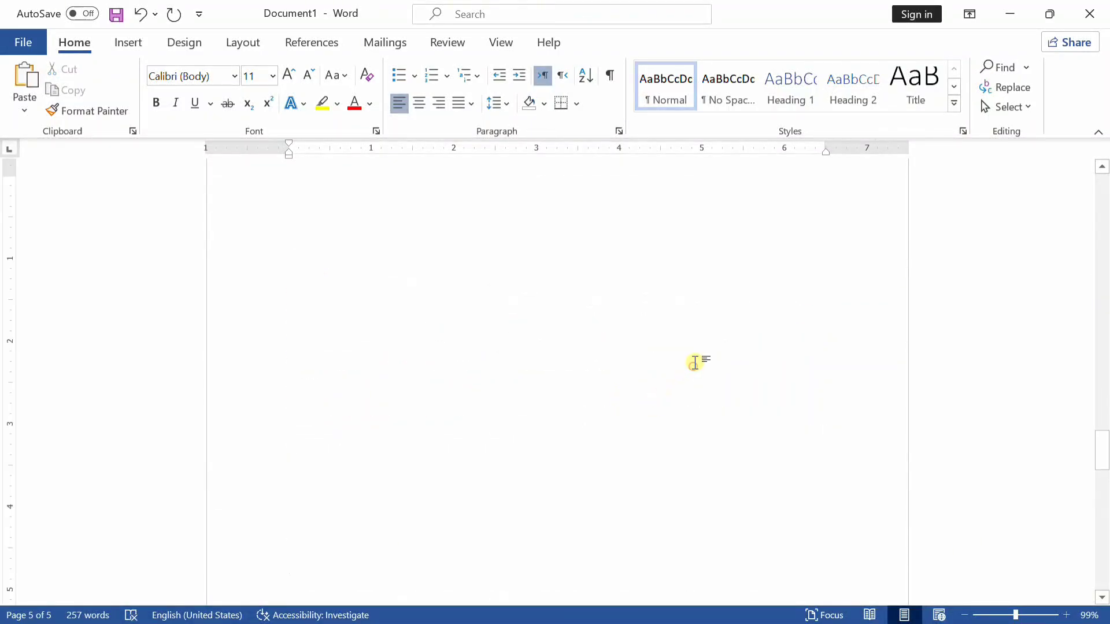
pyautogui.press('Return')
pyautogui.press('Return')
pyautogui.press('Return')
pyautogui.press('Return')
pyautogui.press('Return')
pyautogui.press('Return')
pyautogui.press('Return')
pyautogui.press('Return')
pyautogui.press('Return')
pyautogui.press('Return')
# Generate sample paragraphs with =rand() on the line after the inserted blank lines
pyautogui.write('=rand')
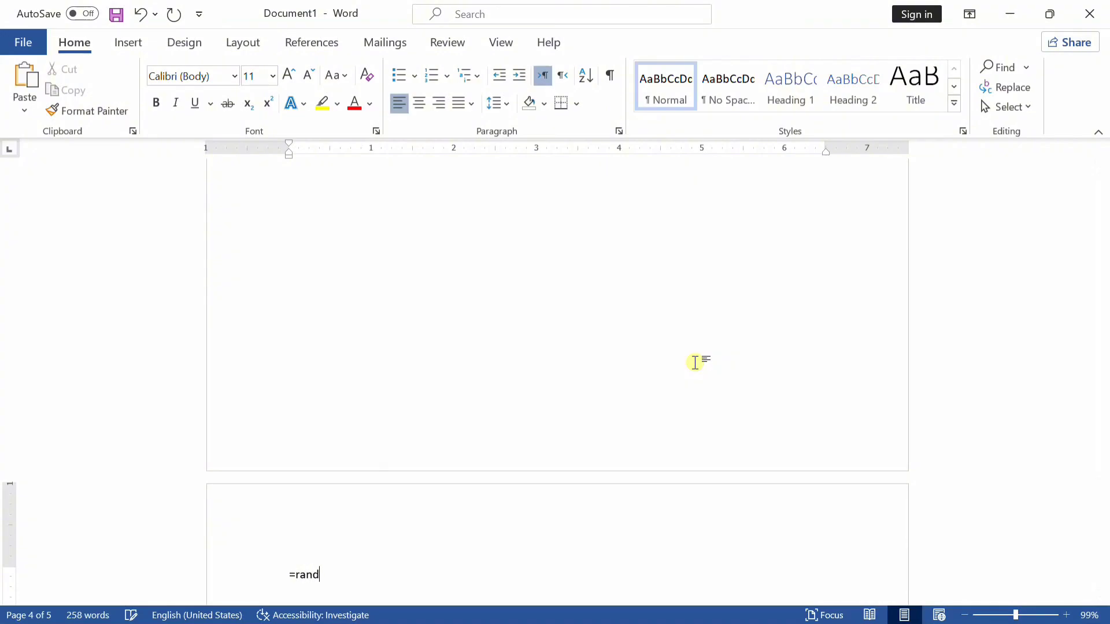
pyautogui.write('()')
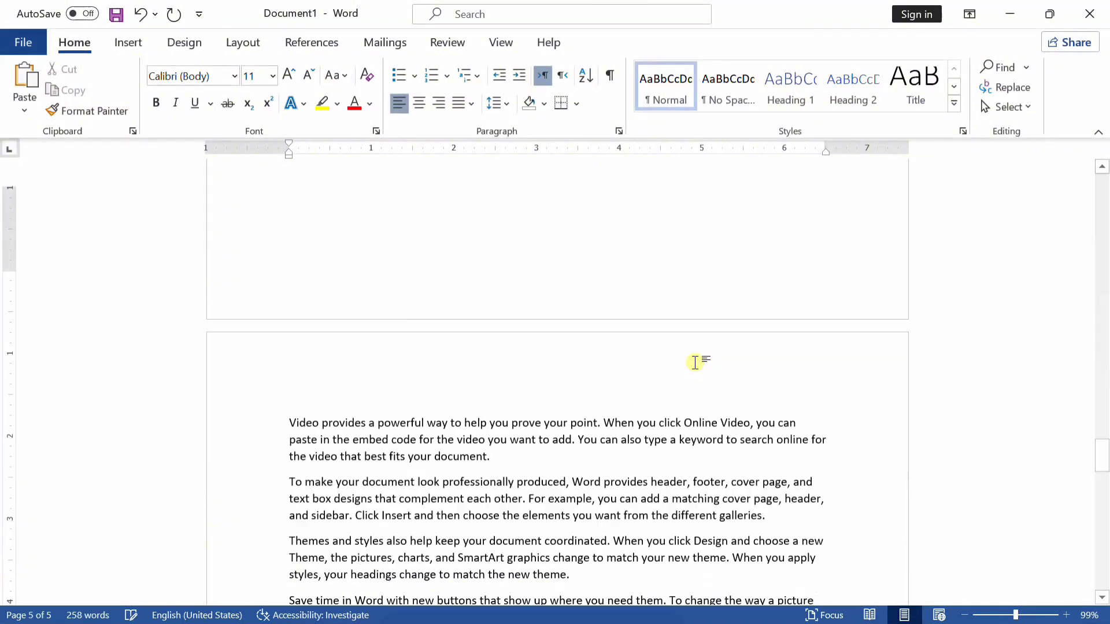
pyautogui.press('Return')
# Copy the sample text from "your document." to "You can" in the last paragraph and paste it into the blank area above
pyautogui.moveTo(436, 326); pyautogui.dragTo(577, 514)
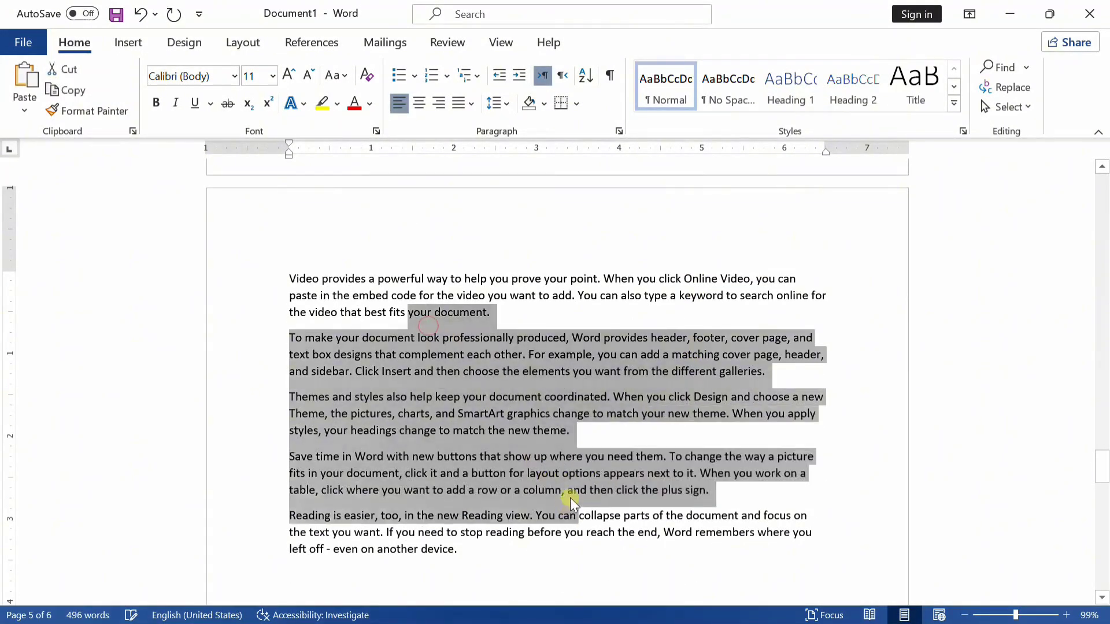
pyautogui.hotkey('ctrl', 'x')
pyautogui.click(595, 219)
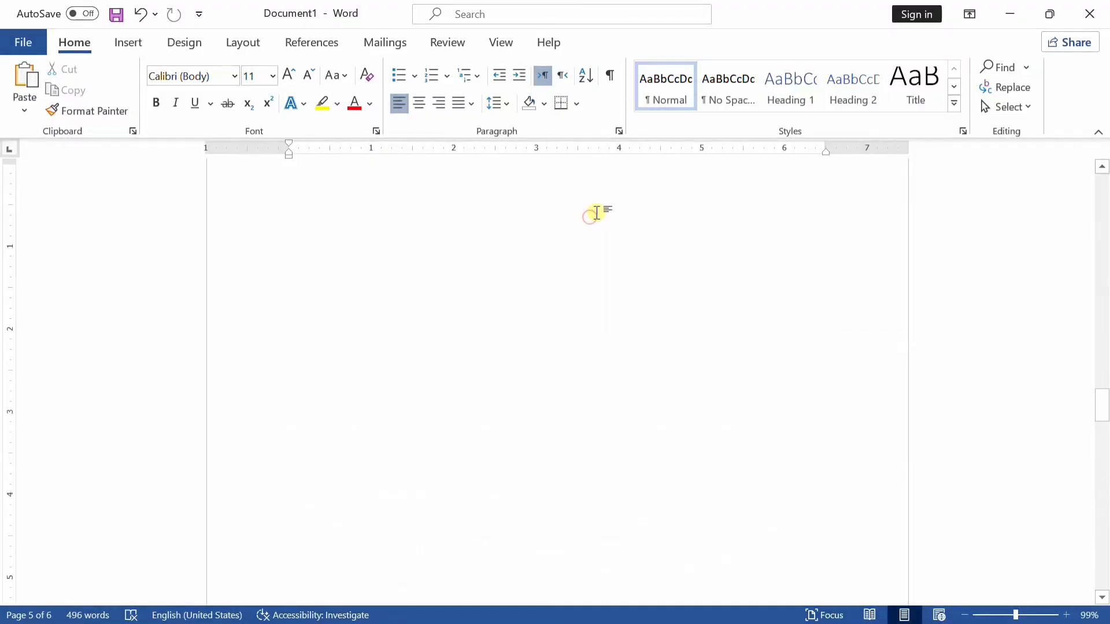
pyautogui.hotkey('ctrl', 'v')
pyautogui.scroll(7, 607, 194)
pyautogui.scroll(-8, 609, 199)
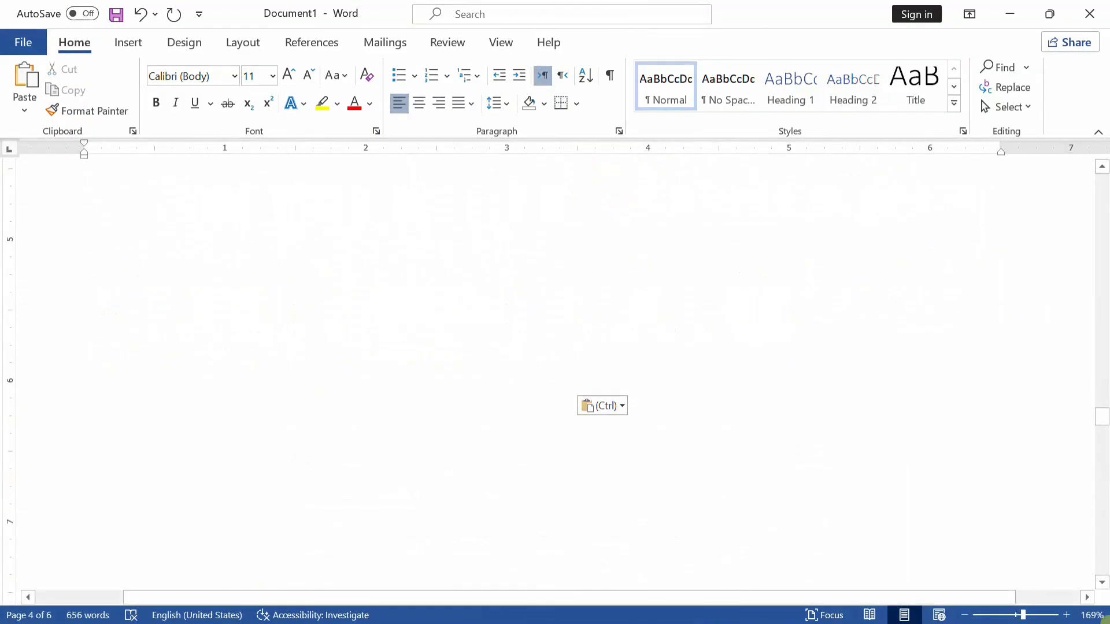
# Reduce the document zoom to 111% and paste the copied paragraphs again on an earlier blank page
pyautogui.click(1016, 614)
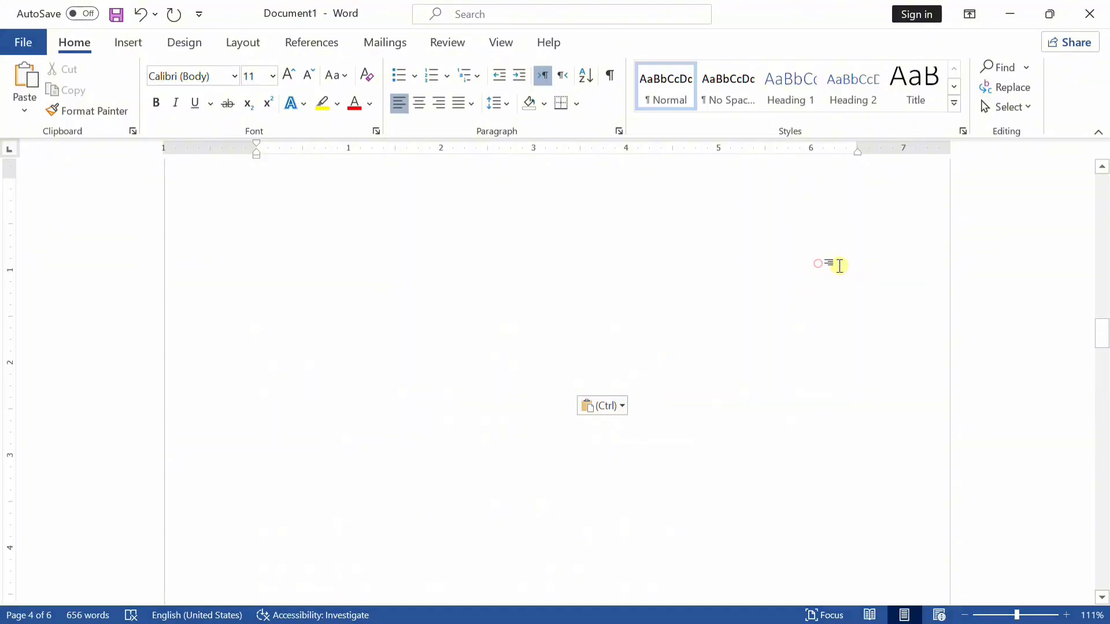
pyautogui.click(818, 264)
pyautogui.scroll(-4, 983, 278)
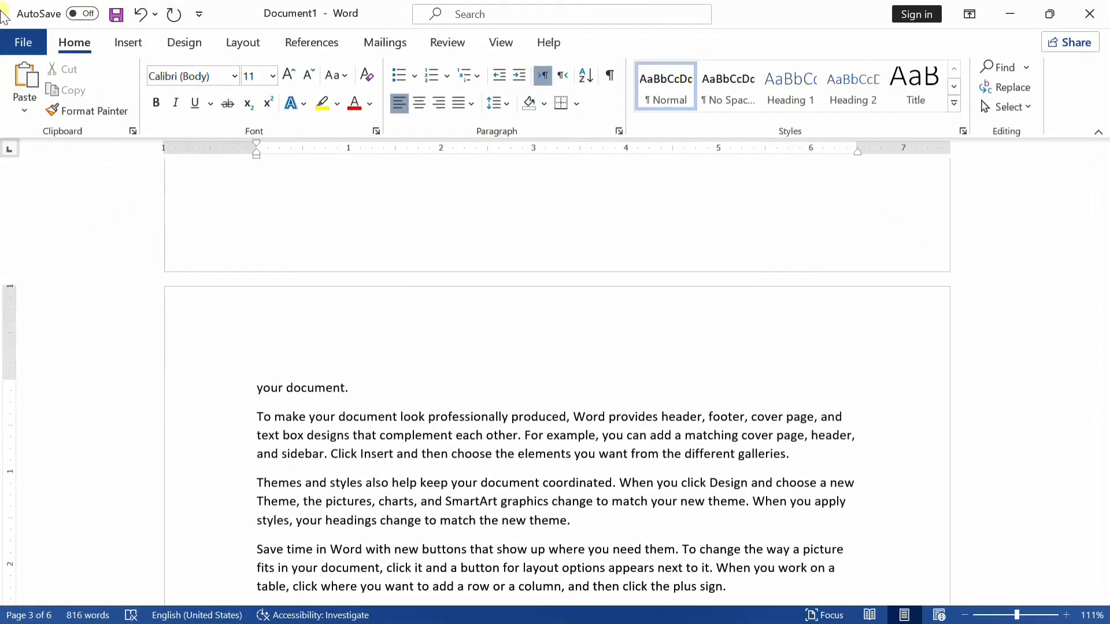
# In the print settings, choose Print All Pages as the print range
pyautogui.click(23, 44)
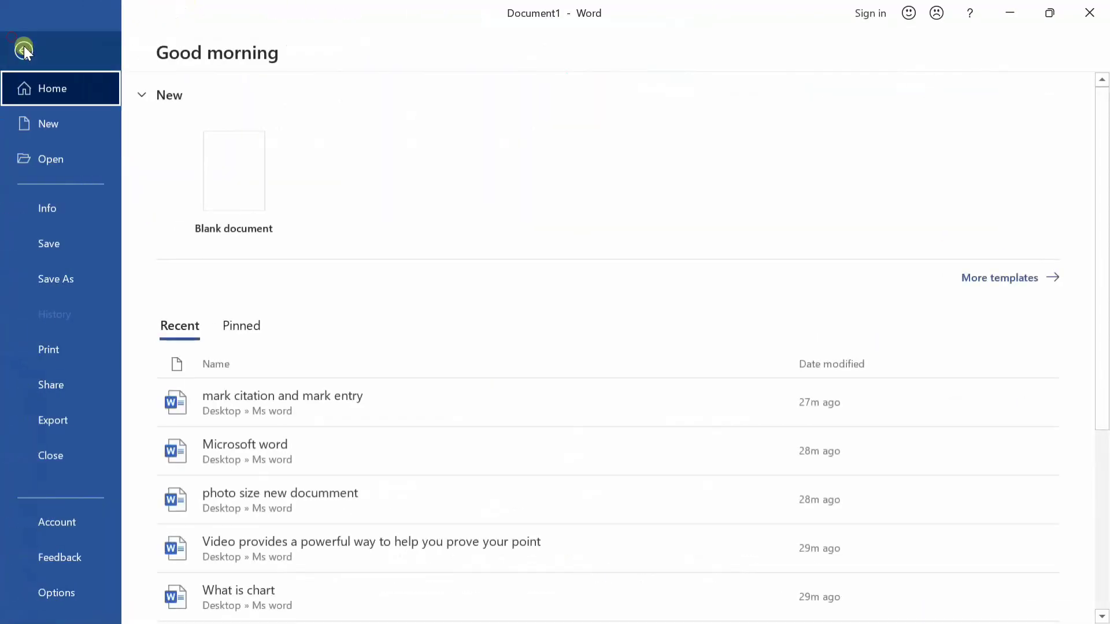
pyautogui.click(52, 348)
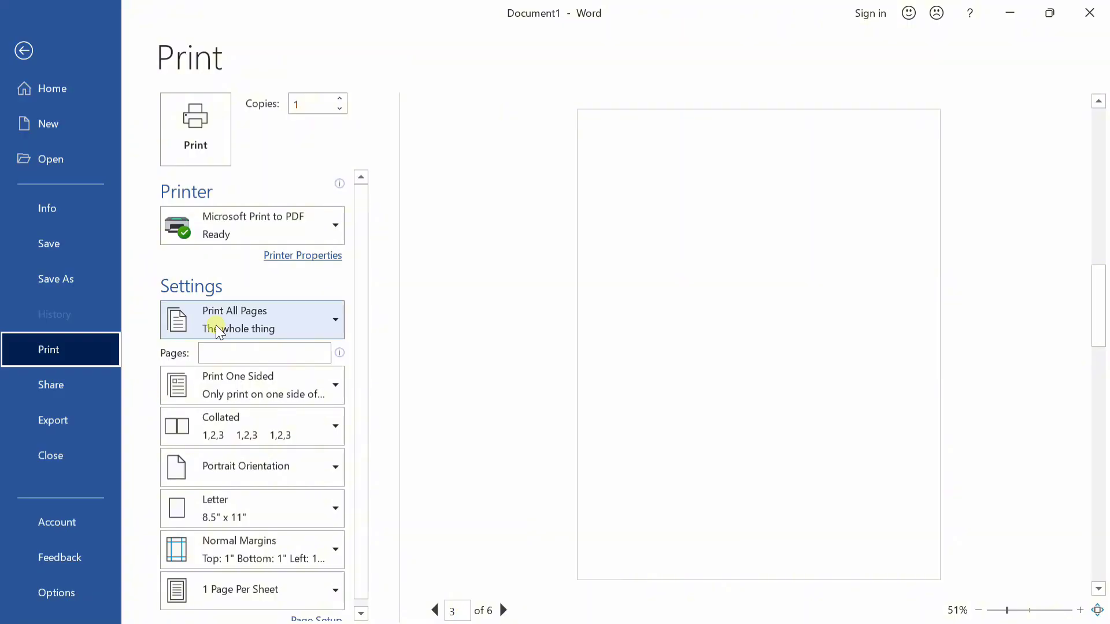
pyautogui.click(219, 331)
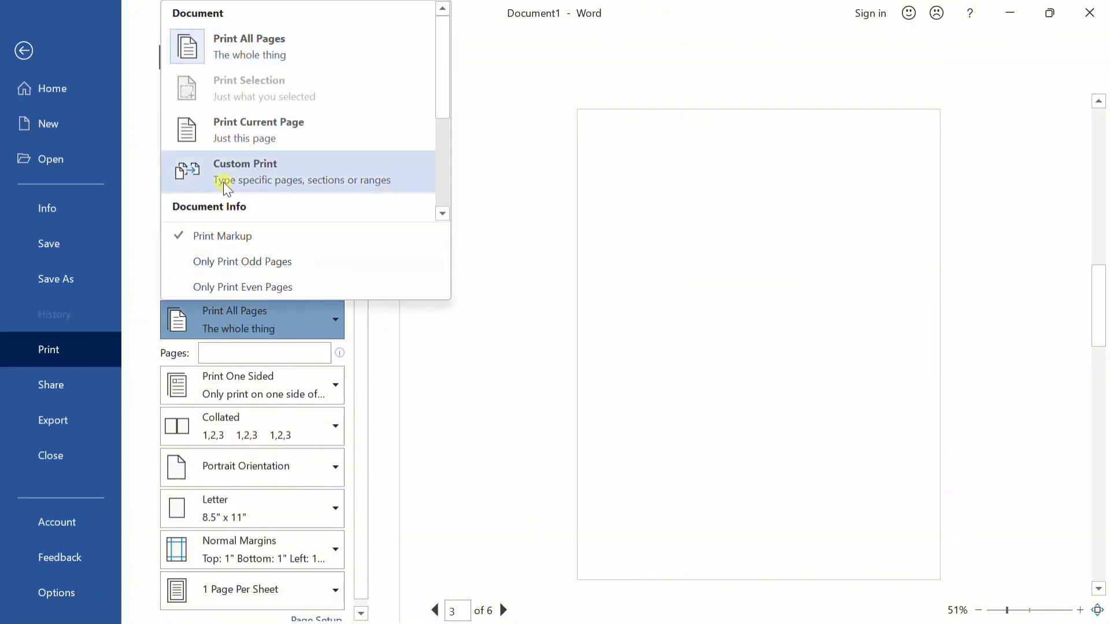
pyautogui.click(242, 56)
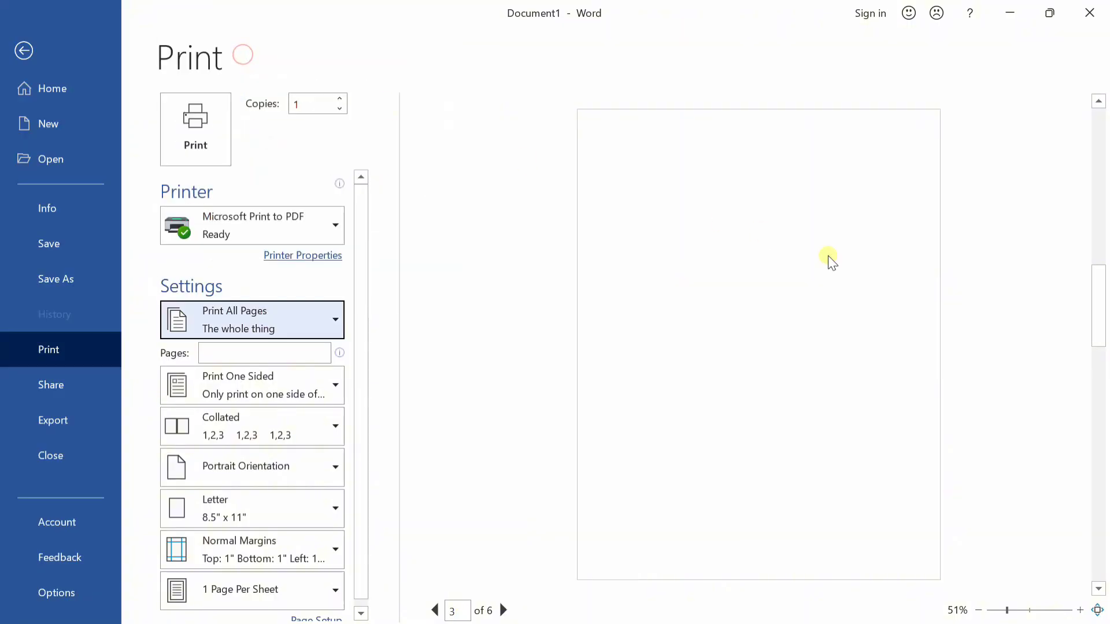
# Examine the first page in the print preview at 100% zoom and review the print range options before returning to the document
pyautogui.moveTo(1100, 310); pyautogui.dragTo(1087, 92)
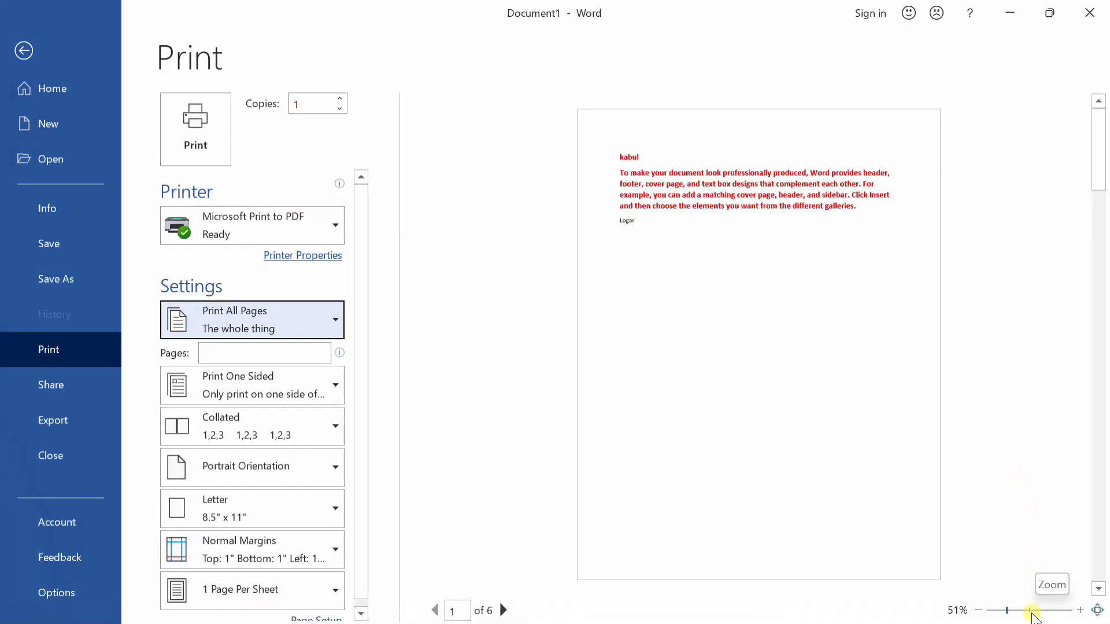
pyautogui.click(1035, 610)
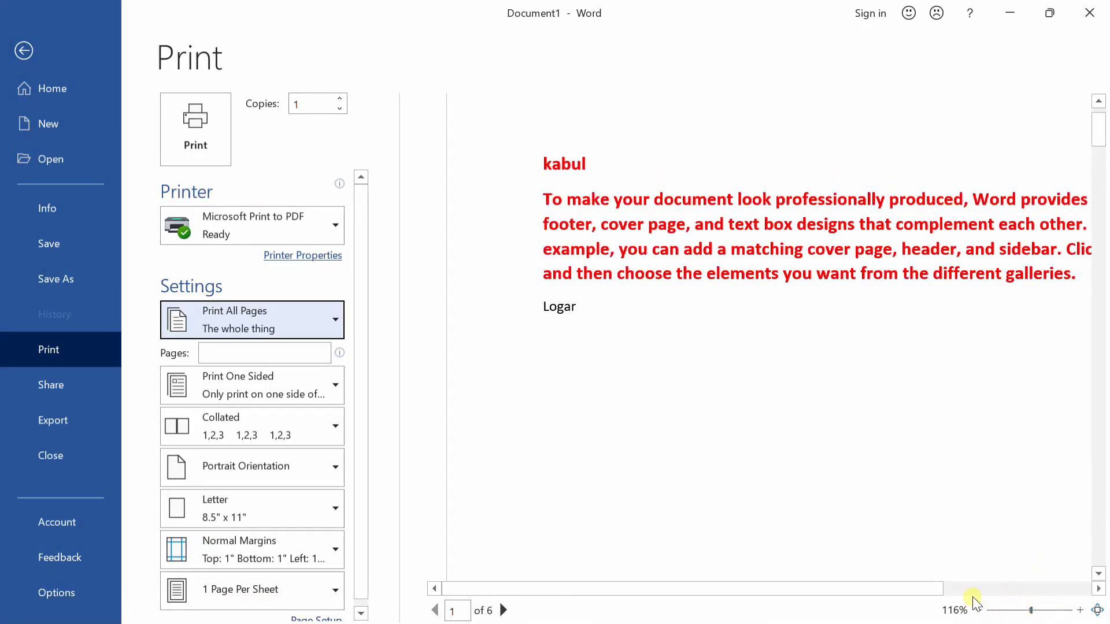
pyautogui.click(979, 611)
pyautogui.click(979, 610)
pyautogui.click(978, 610)
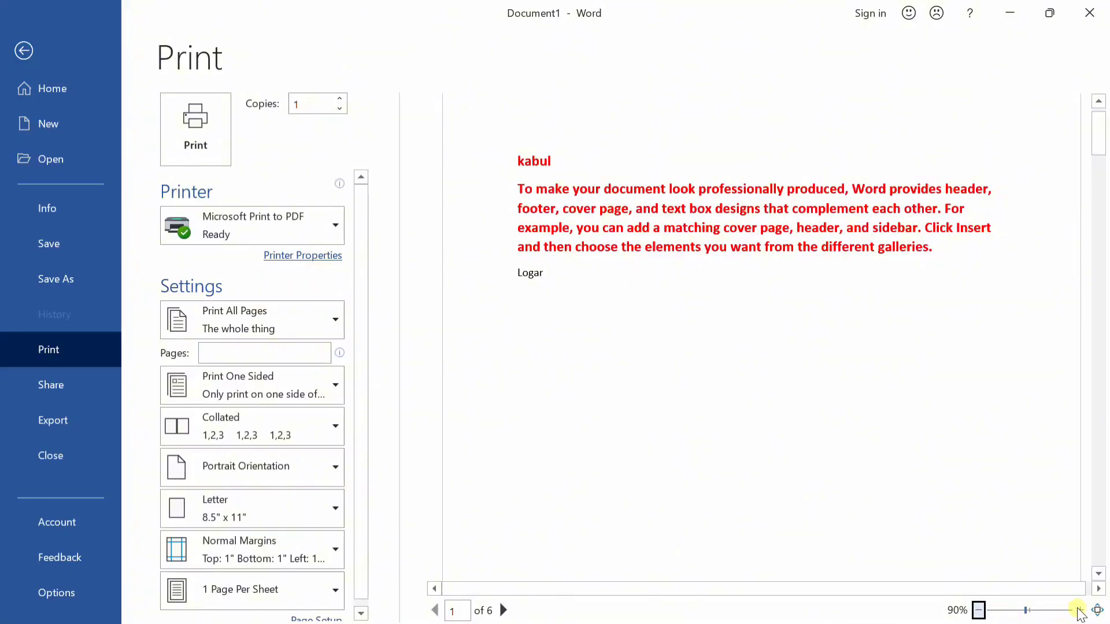
pyautogui.click(1080, 610)
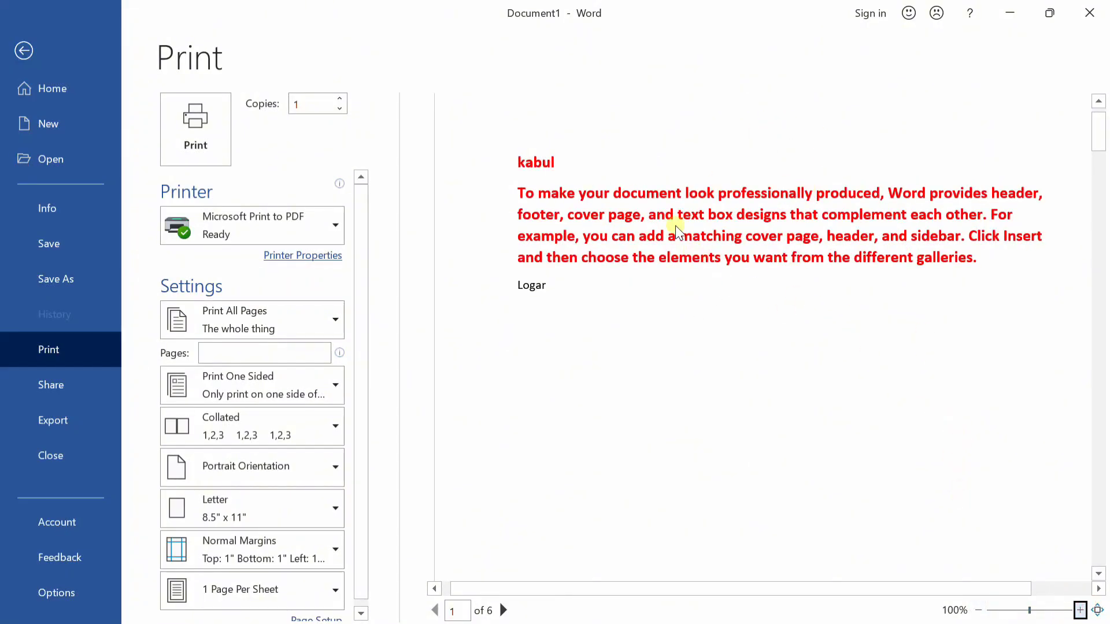
pyautogui.scroll(1, 583, 238)
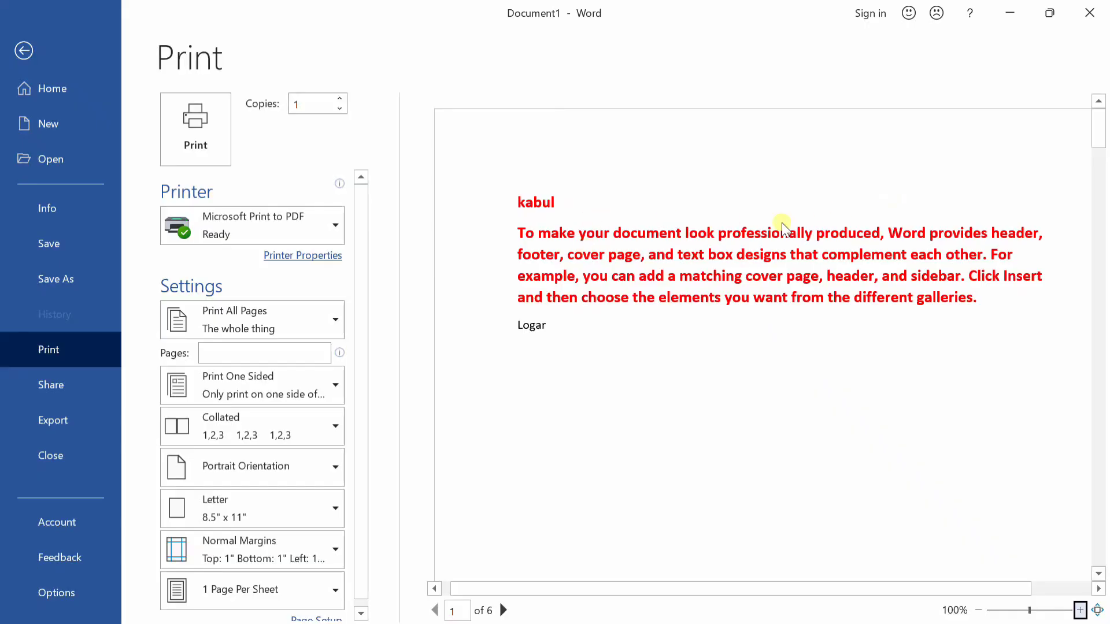
pyautogui.click(329, 315)
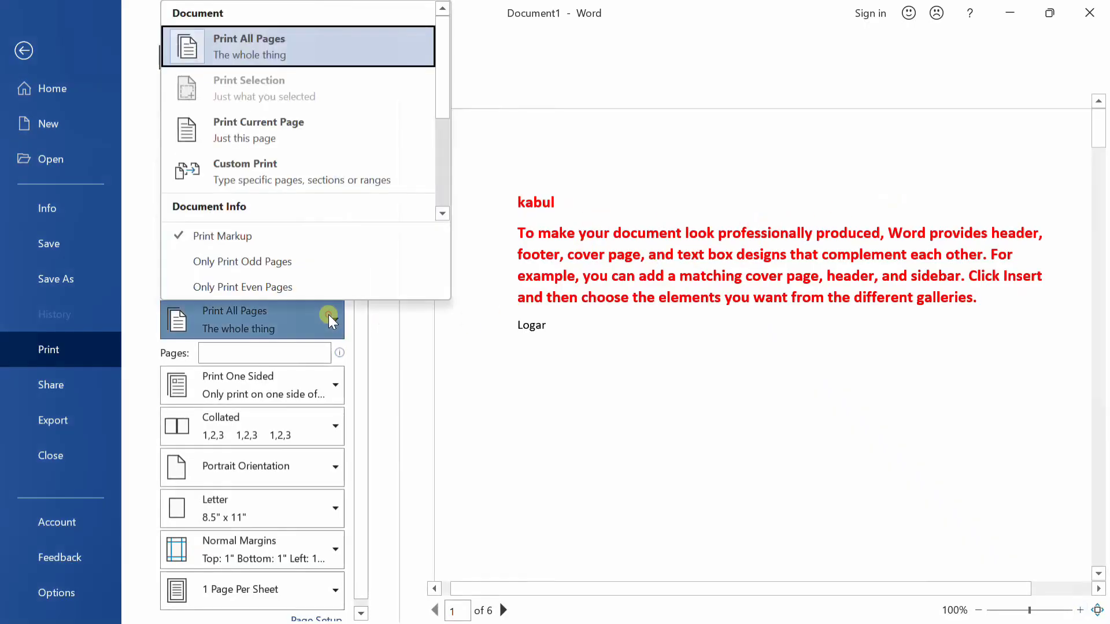
pyautogui.click(26, 51)
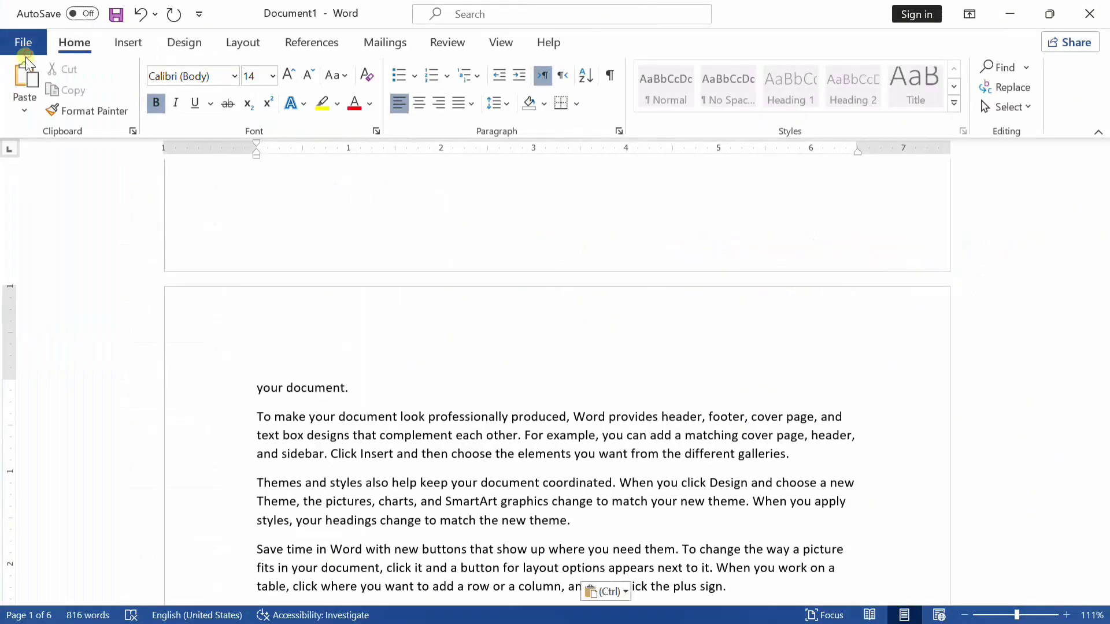
# Select the red "kabul" heading and the red paragraph below it on the first page, and set the print range to Print Selection
pyautogui.scroll(-20, 352, 405)
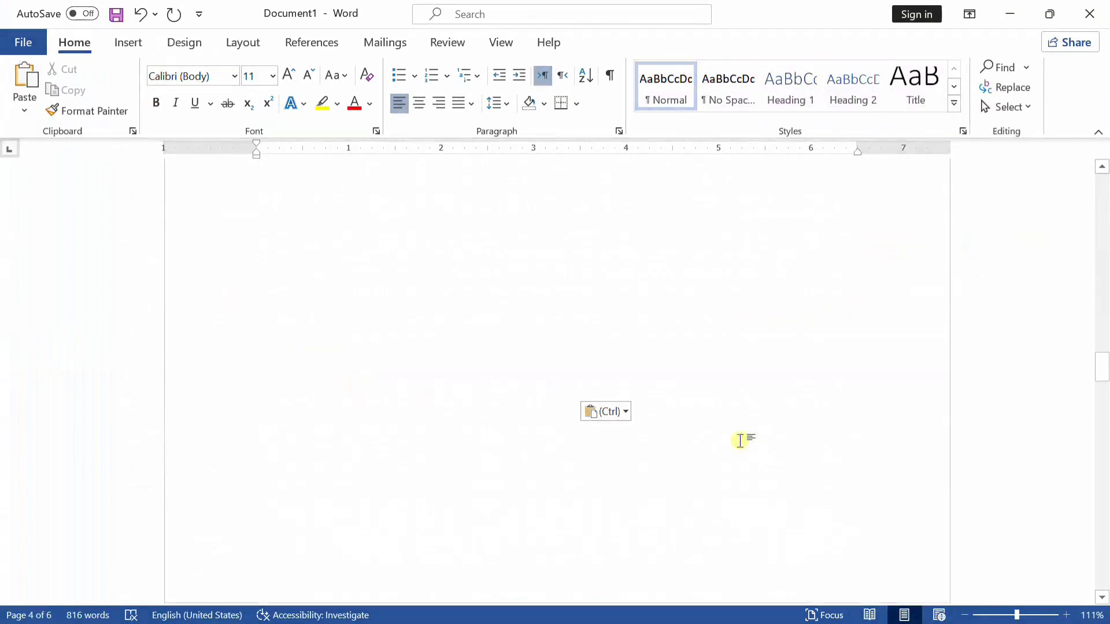
pyautogui.moveTo(1102, 370); pyautogui.dragTo(1103, 186)
pyautogui.scroll(-4, 538, 327)
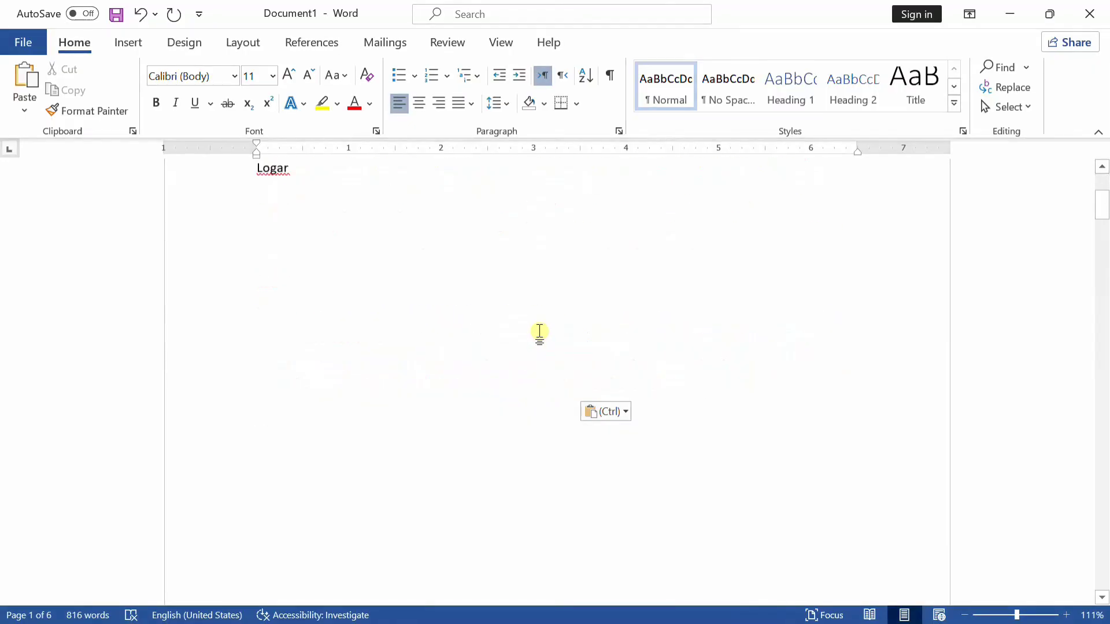
pyautogui.scroll(4, 540, 333)
pyautogui.moveTo(241, 185); pyautogui.dragTo(426, 318)
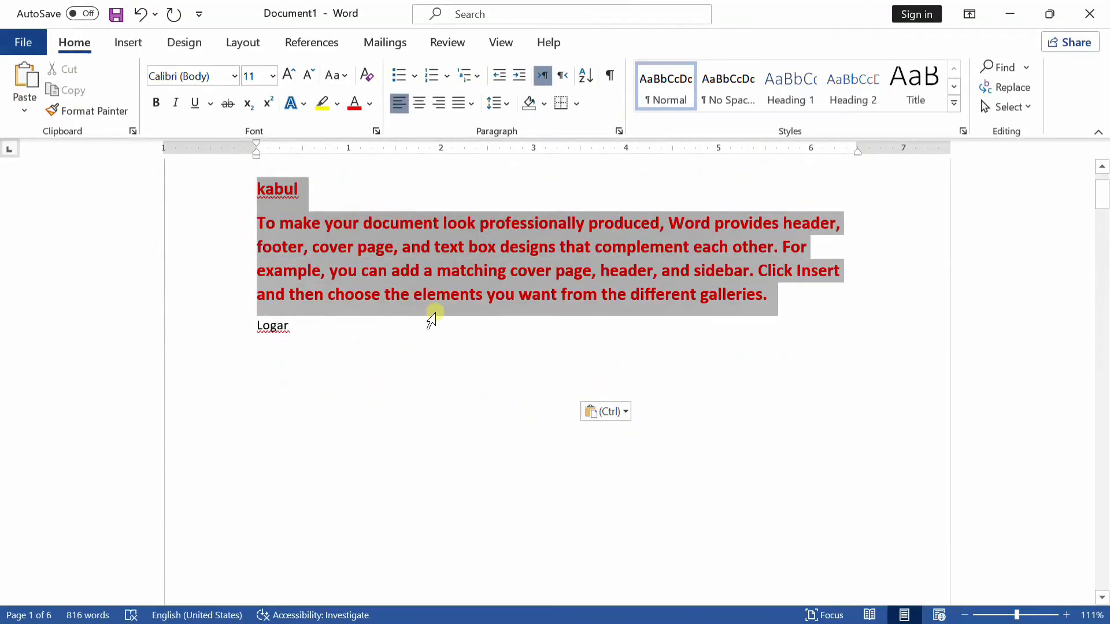
pyautogui.click(17, 42)
pyautogui.click(50, 350)
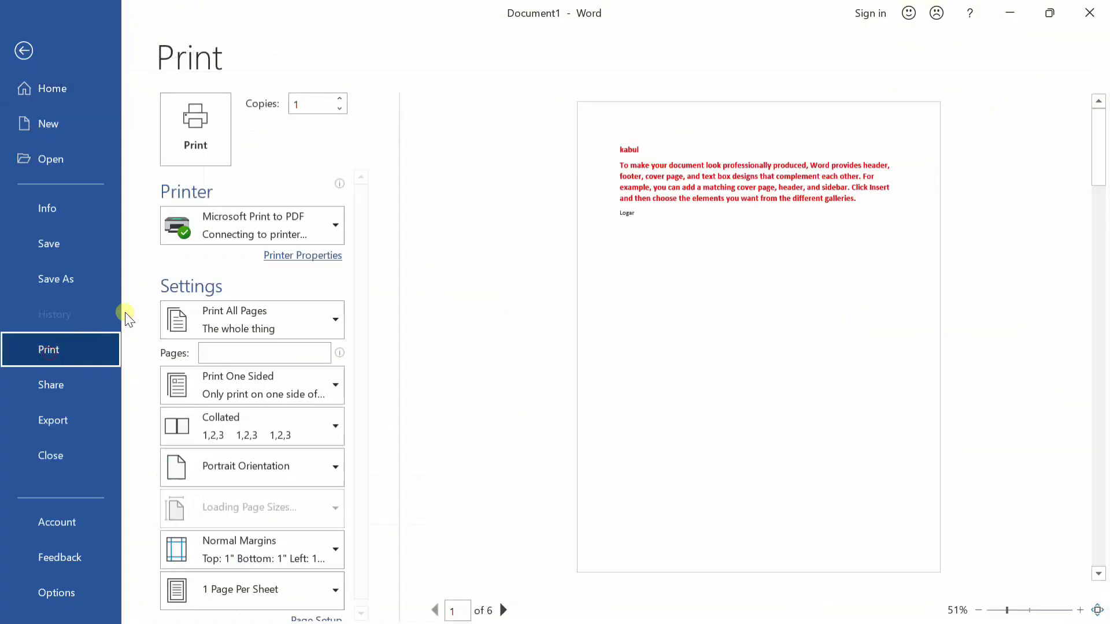
pyautogui.click(258, 319)
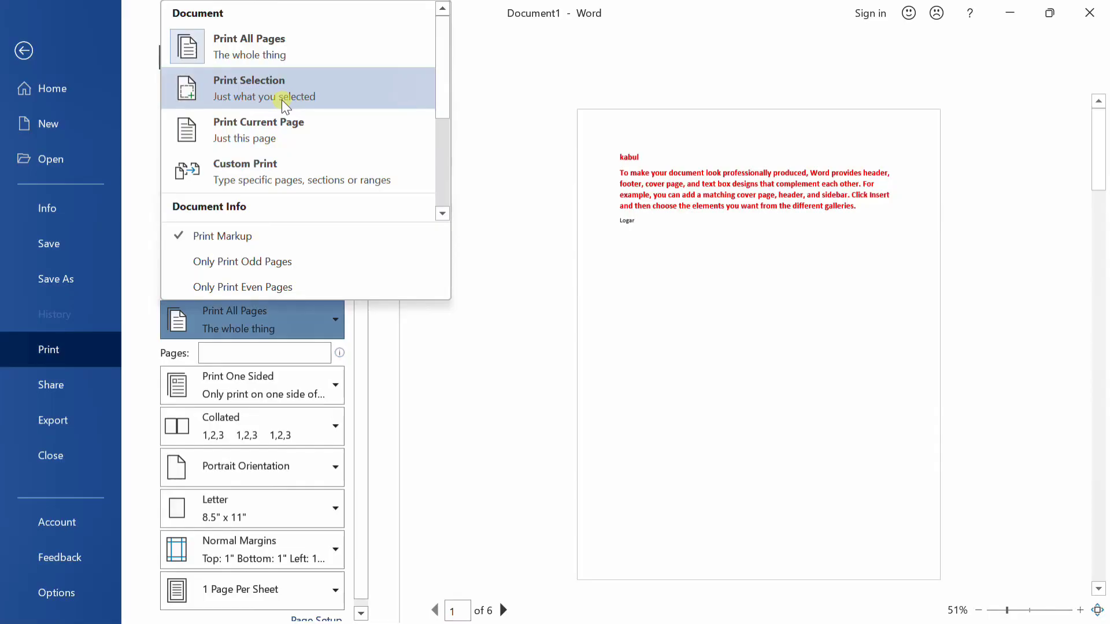
pyautogui.click(282, 99)
# Review the first pages in the print preview and the print range options, and return to the document
pyautogui.scroll(-1, 758, 317)
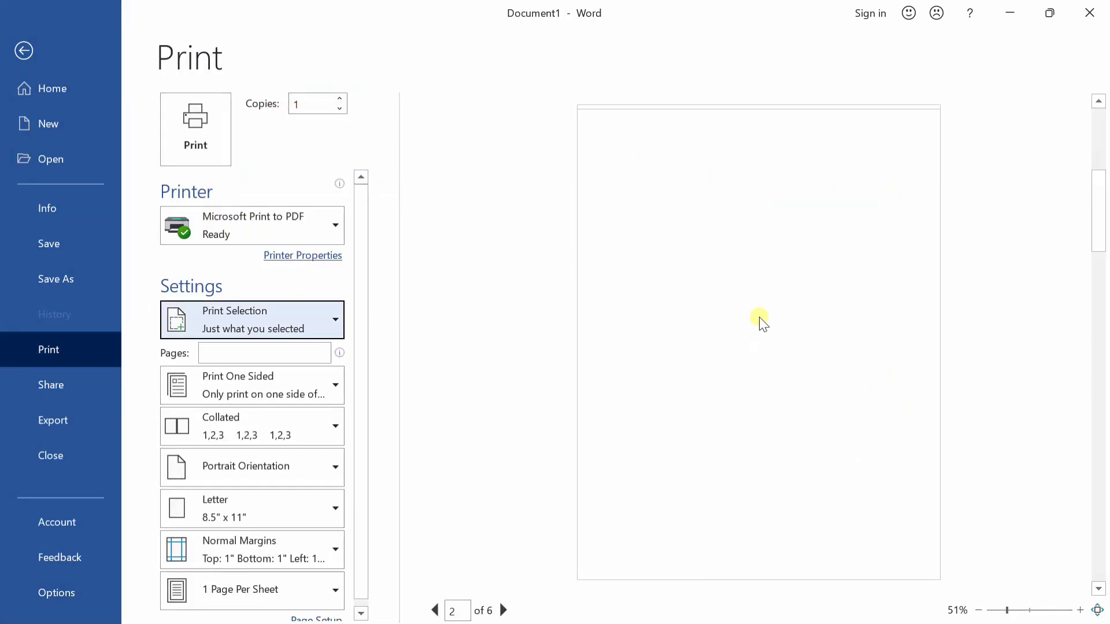
pyautogui.moveTo(1091, 204); pyautogui.dragTo(1102, 122)
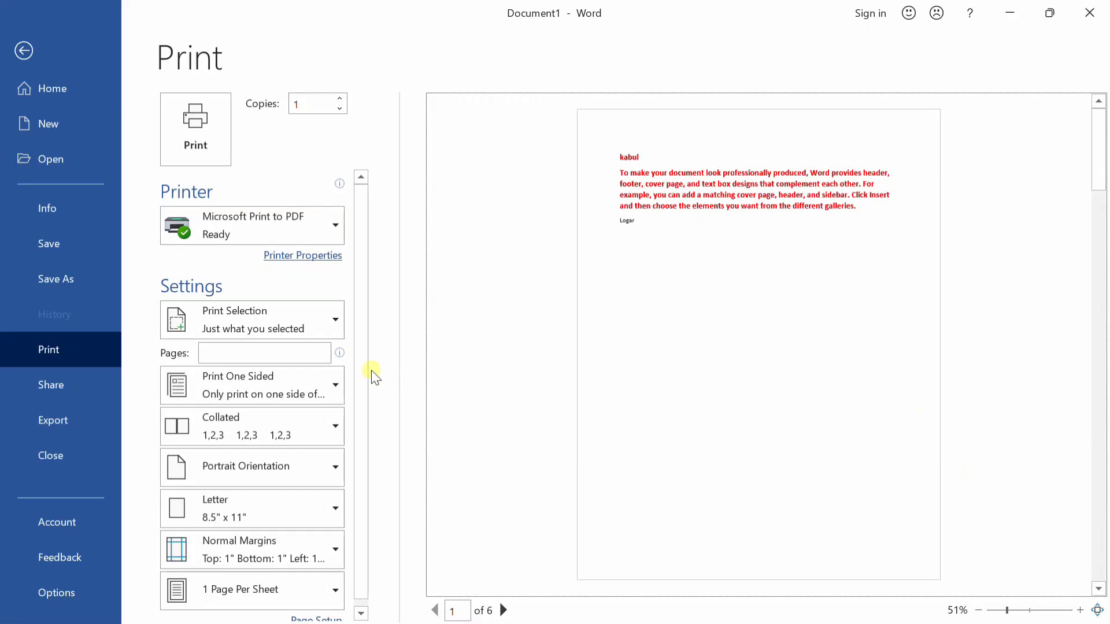
pyautogui.click(297, 324)
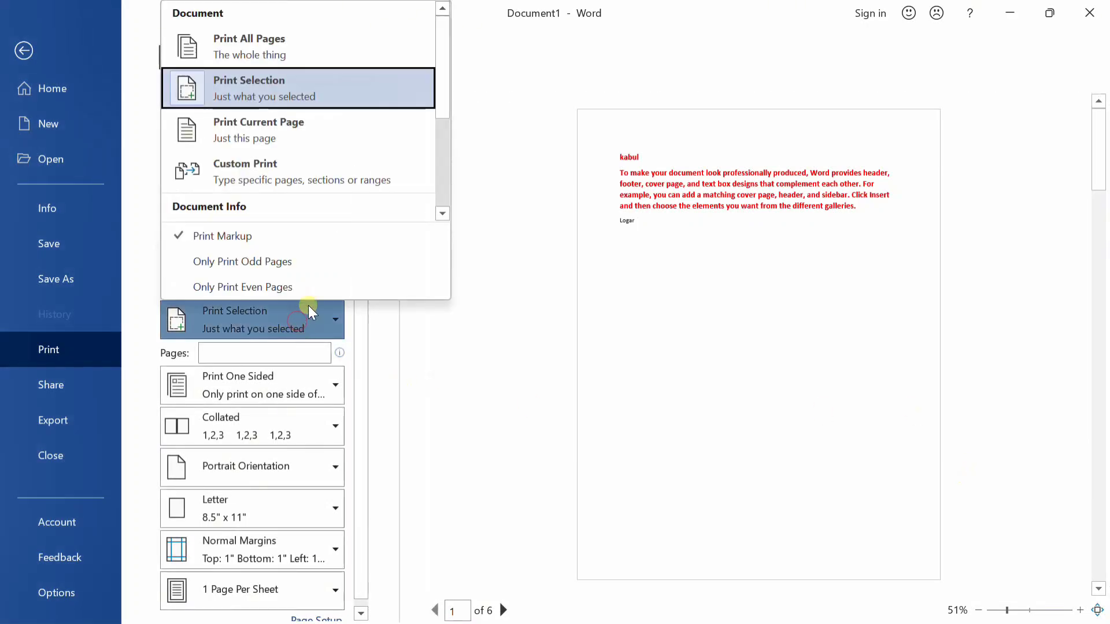
pyautogui.click(19, 52)
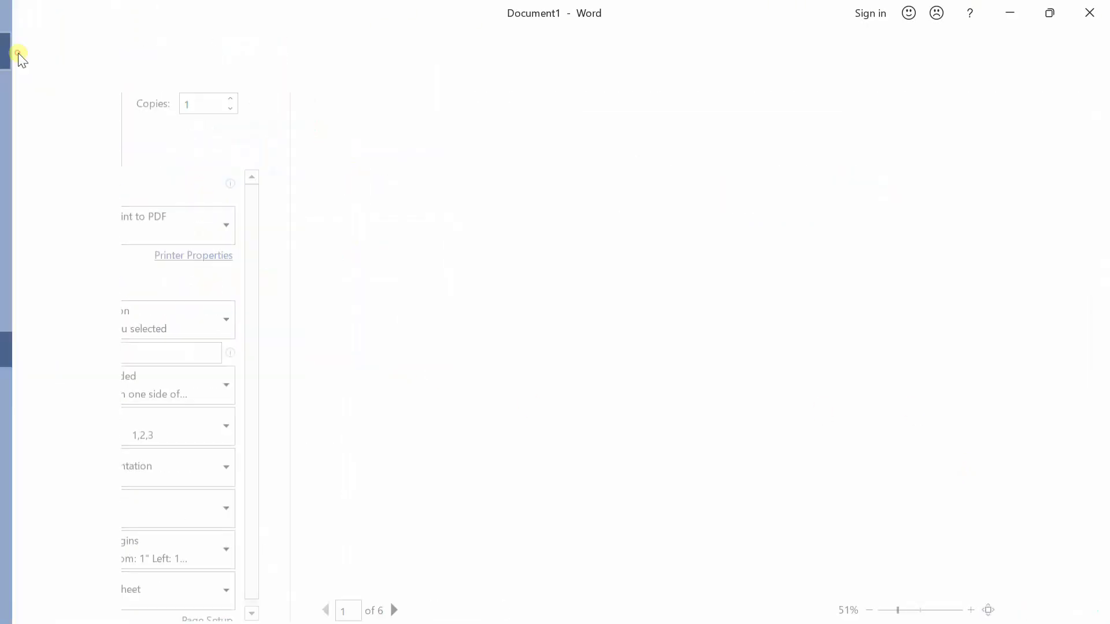
# Enter "=rand(0" on the blank third page and delete the empty space between it and the following text
pyautogui.scroll(-5, 1001, 282)
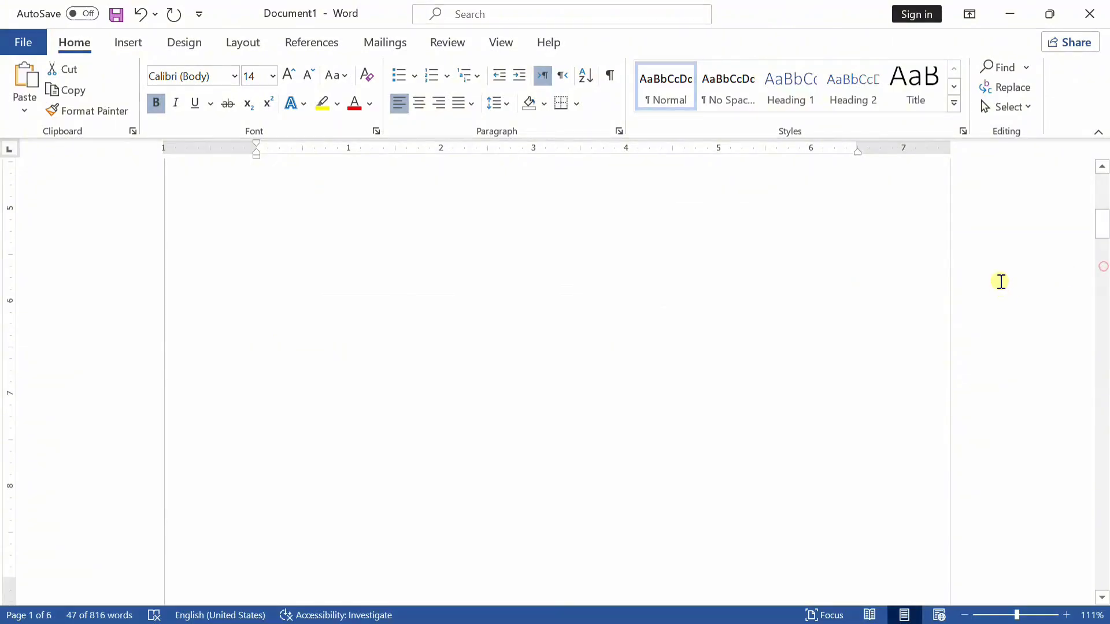
pyautogui.moveTo(1097, 230); pyautogui.dragTo(1098, 352)
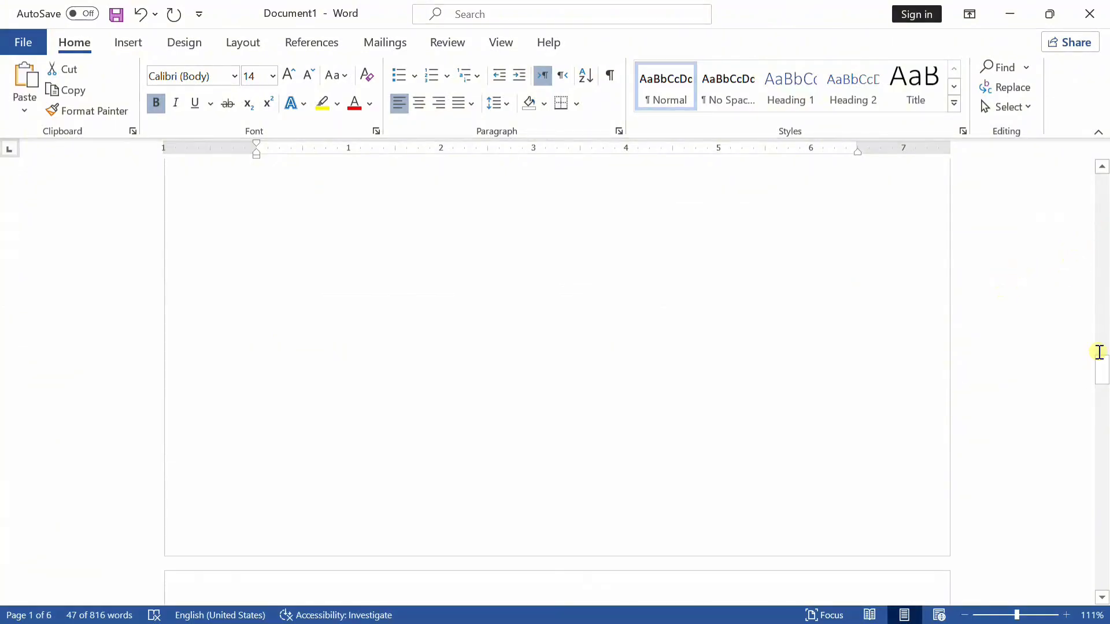
pyautogui.click(808, 241)
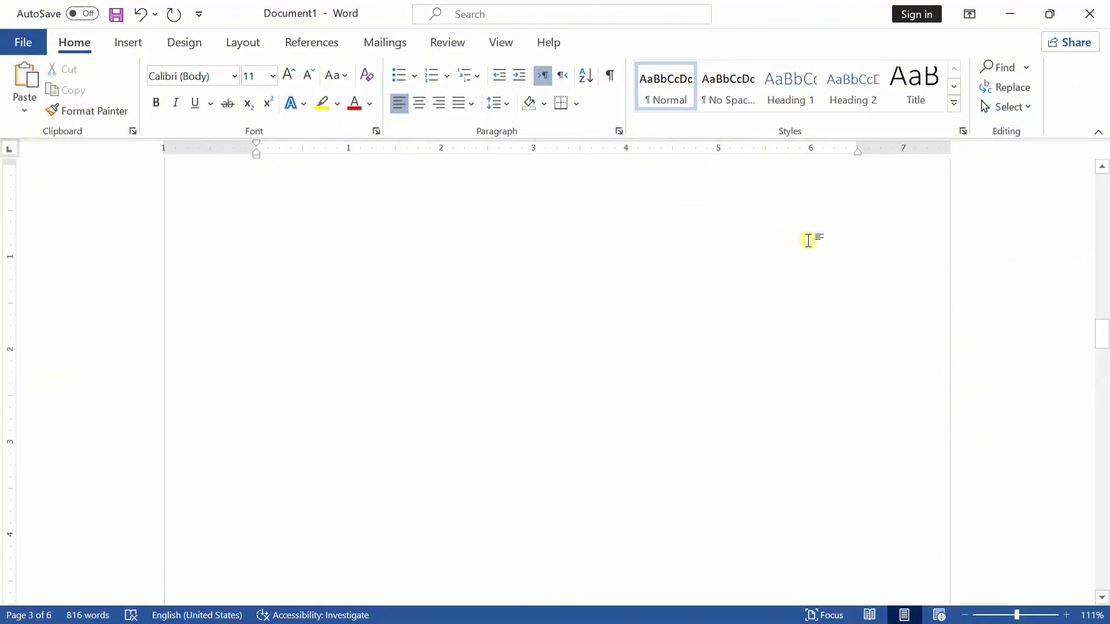
pyautogui.write('=rand')
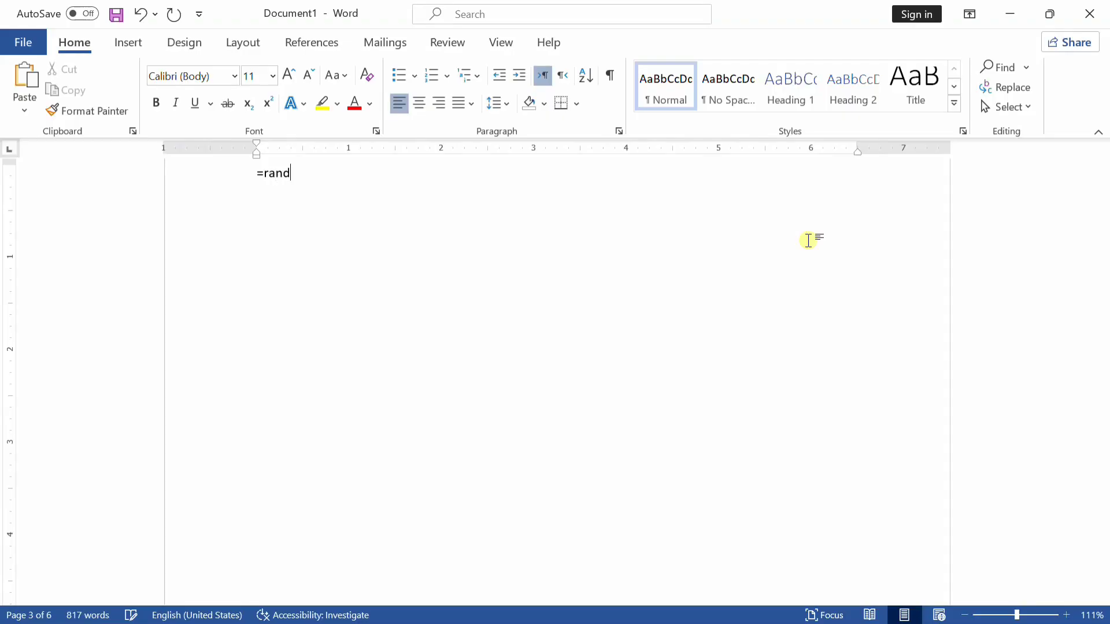
pyautogui.write('(0')
pyautogui.press('Delete')
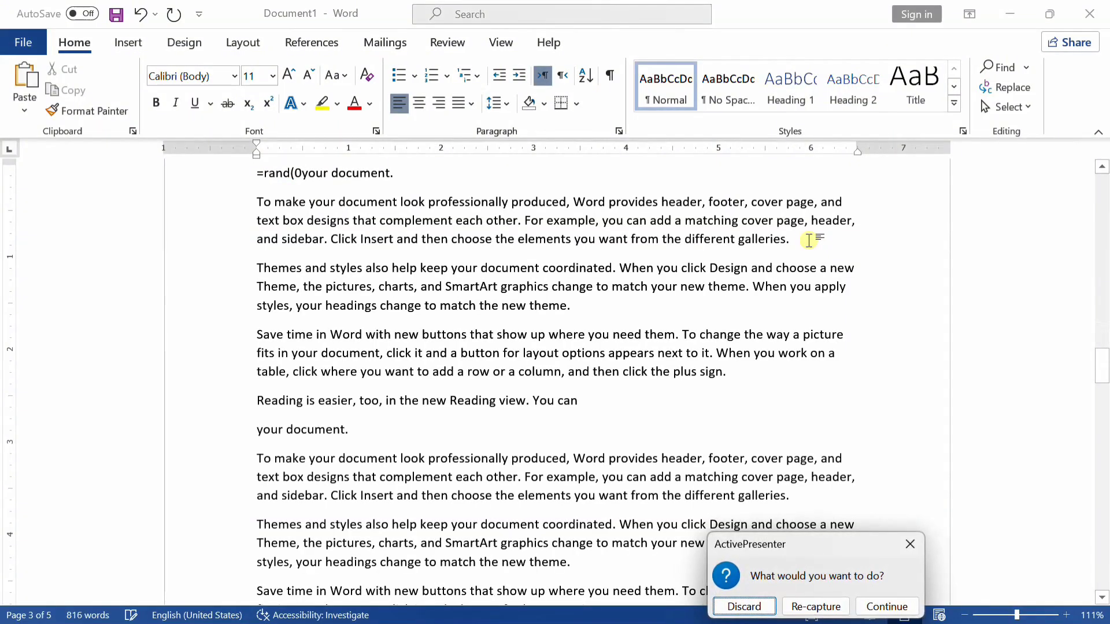
pyautogui.click(893, 606)
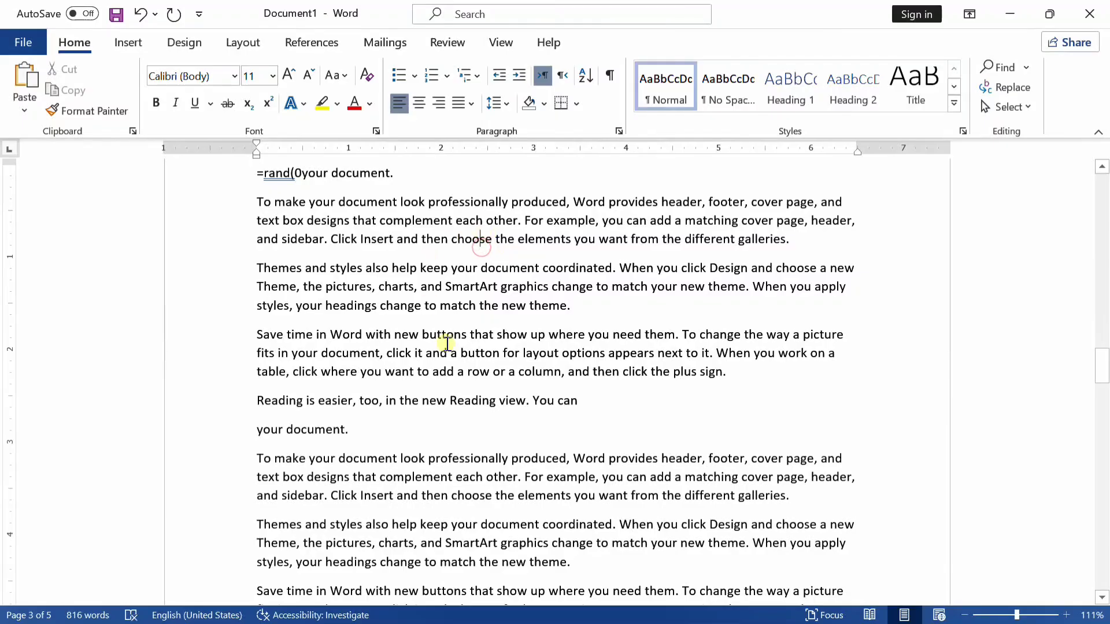
# Place the cursor in the "Themes and styles" paragraph on page 3, set the print range to Print Current Page, and preview the following page
pyautogui.click(435, 269)
pyautogui.click(5, 53)
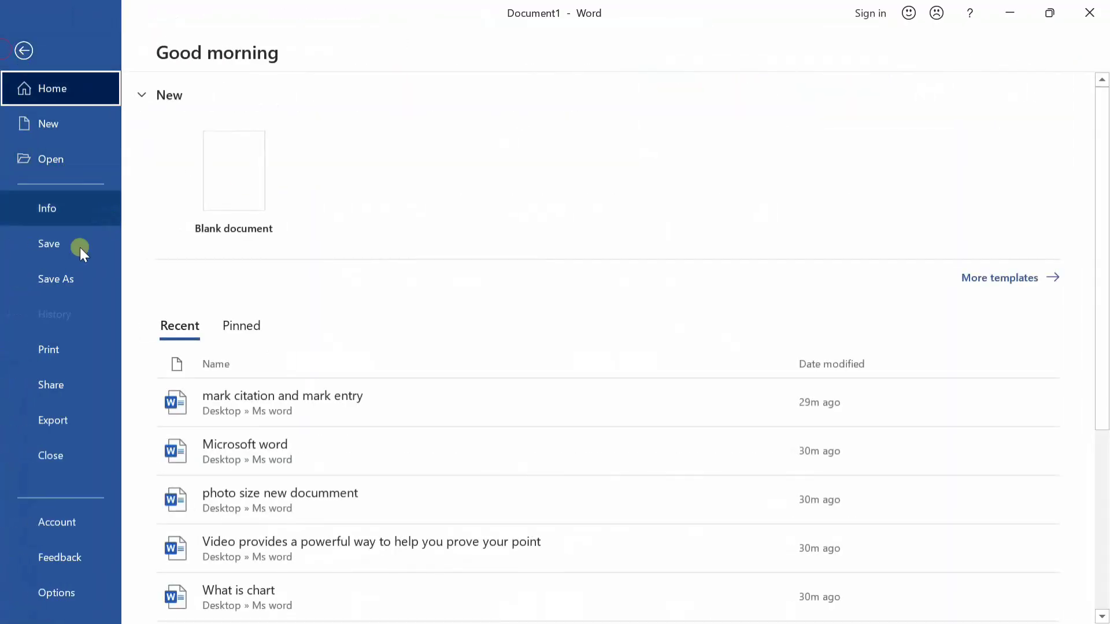
pyautogui.click(67, 356)
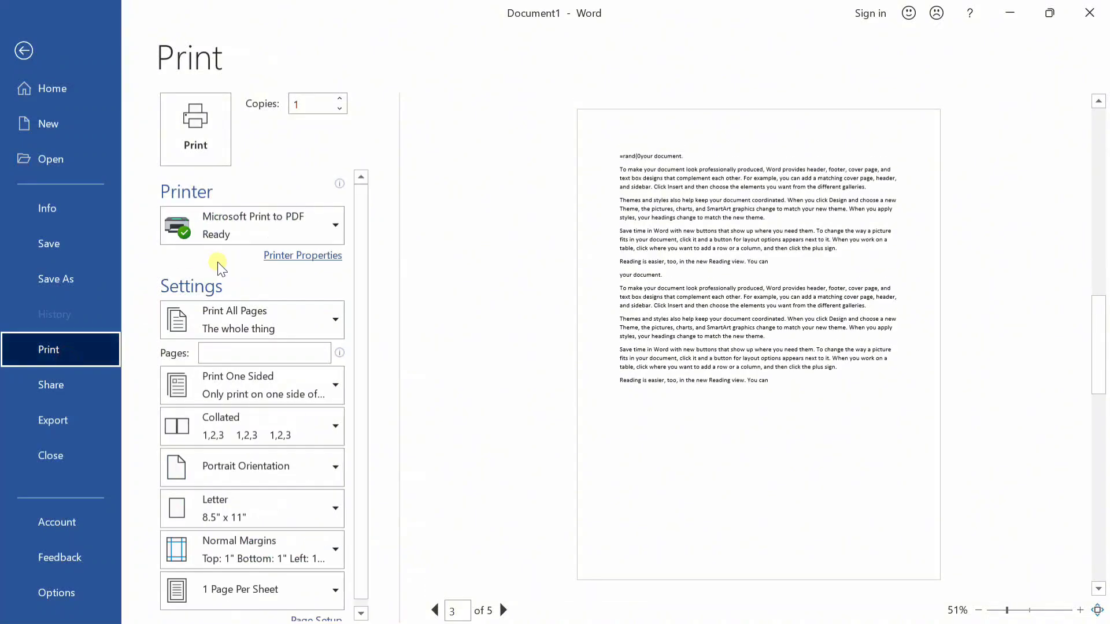
pyautogui.click(238, 330)
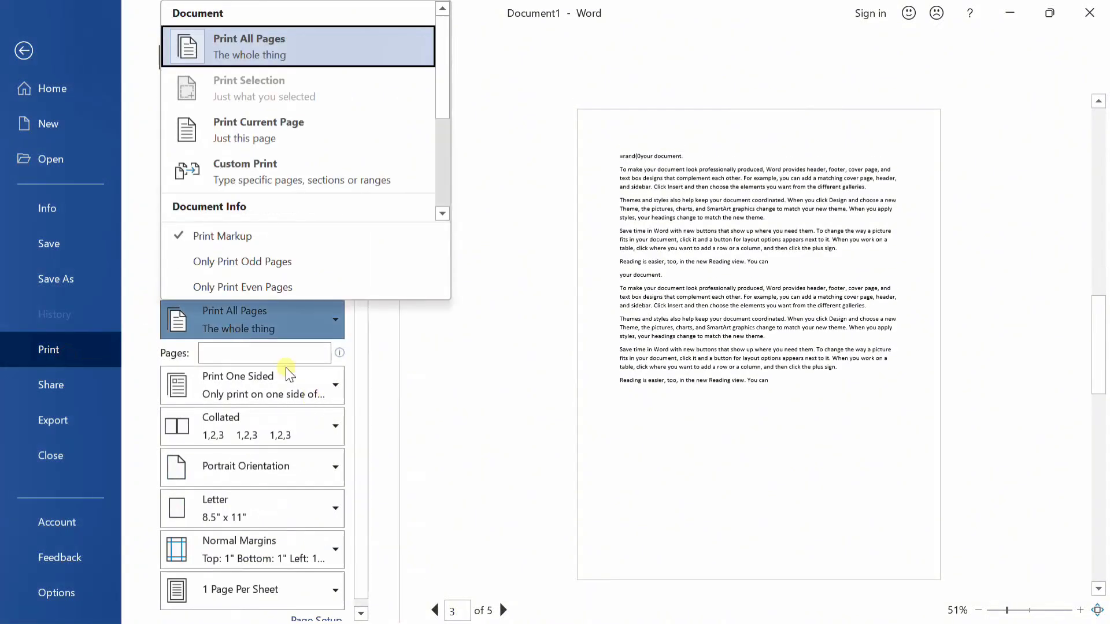
pyautogui.click(311, 123)
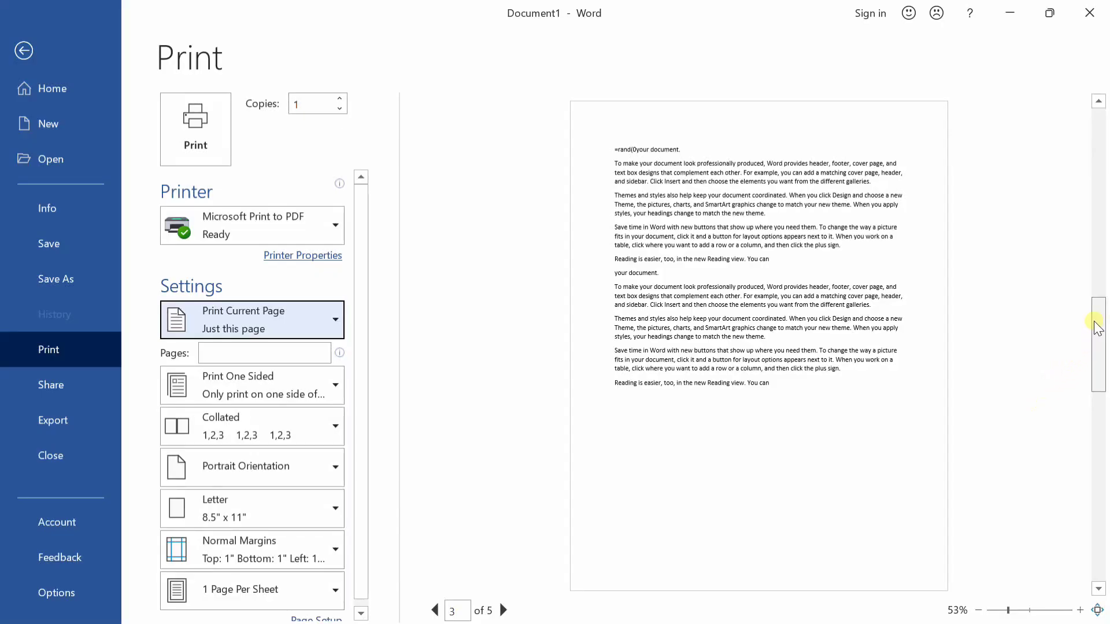
pyautogui.moveTo(1095, 319); pyautogui.dragTo(1087, 361)
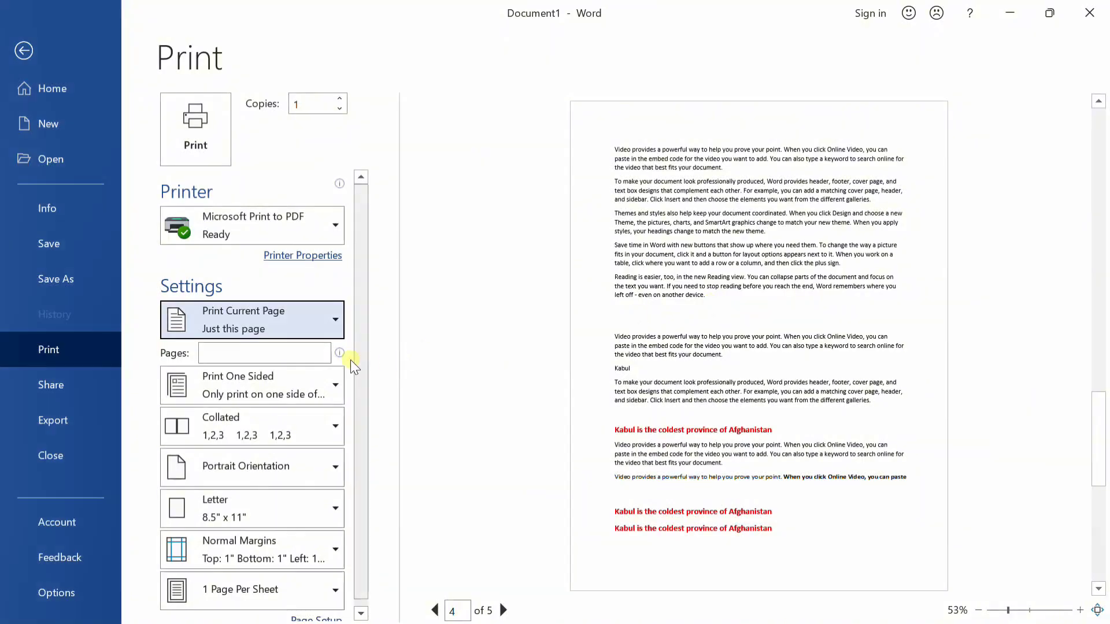
# Switch the print range to Custom Print and return to the document without entering pages
pyautogui.click(266, 323)
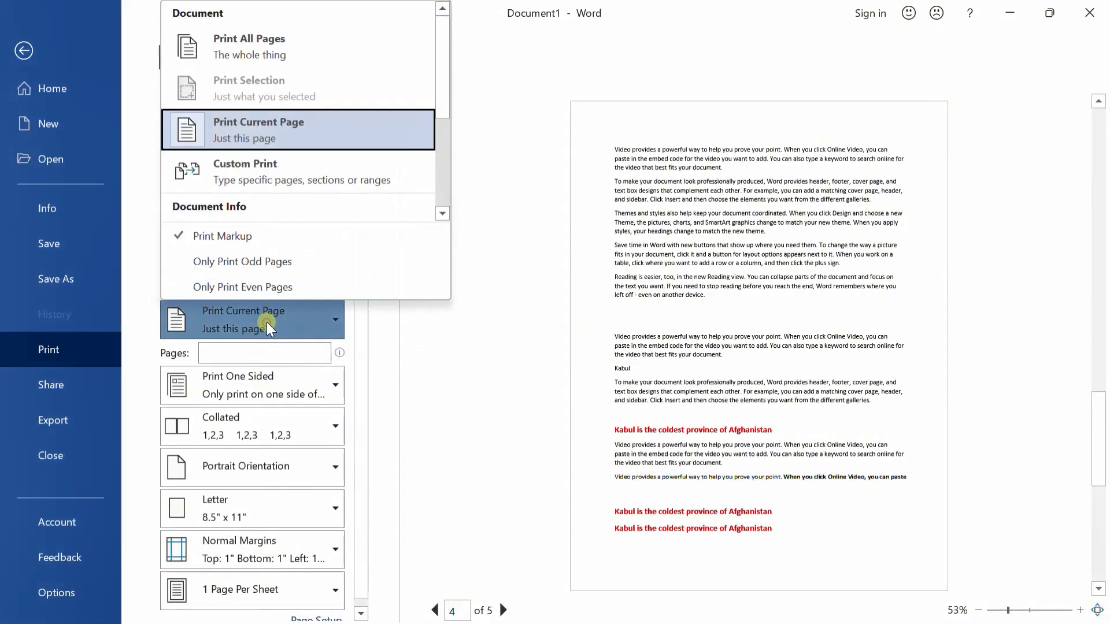
pyautogui.click(290, 164)
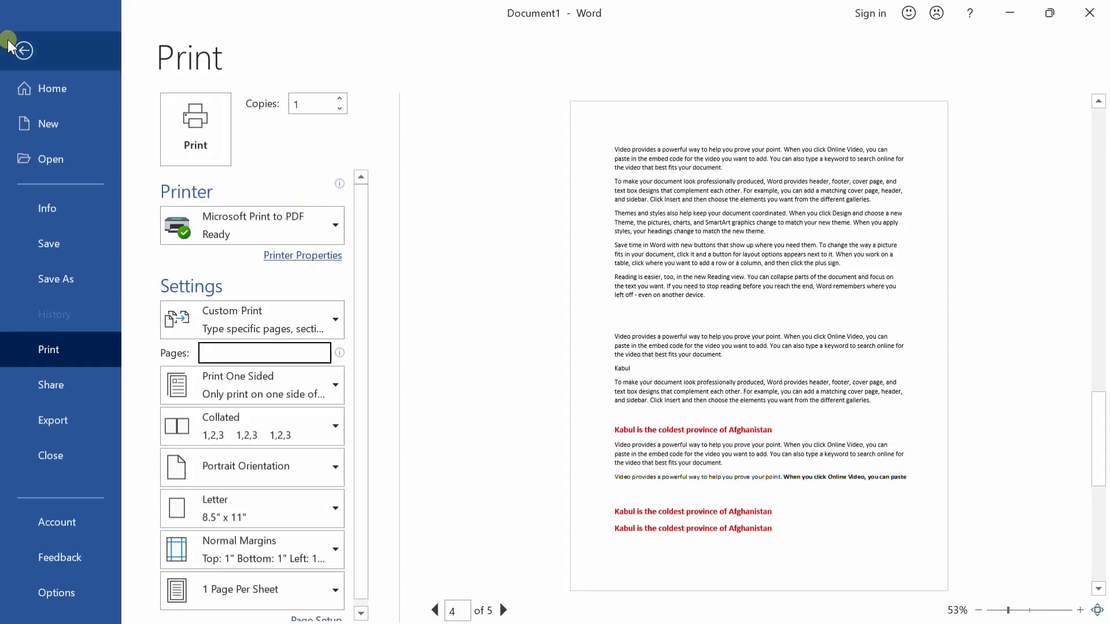
pyautogui.click(23, 50)
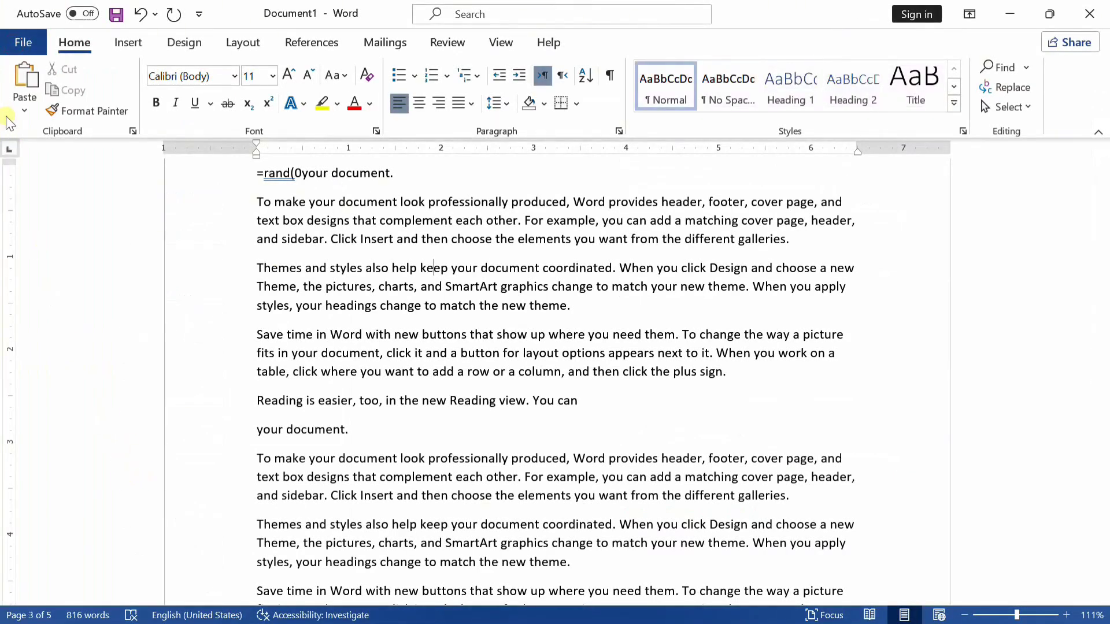
# In the print settings, choose Custom Print and enter the page range 1-3
pyautogui.click(23, 42)
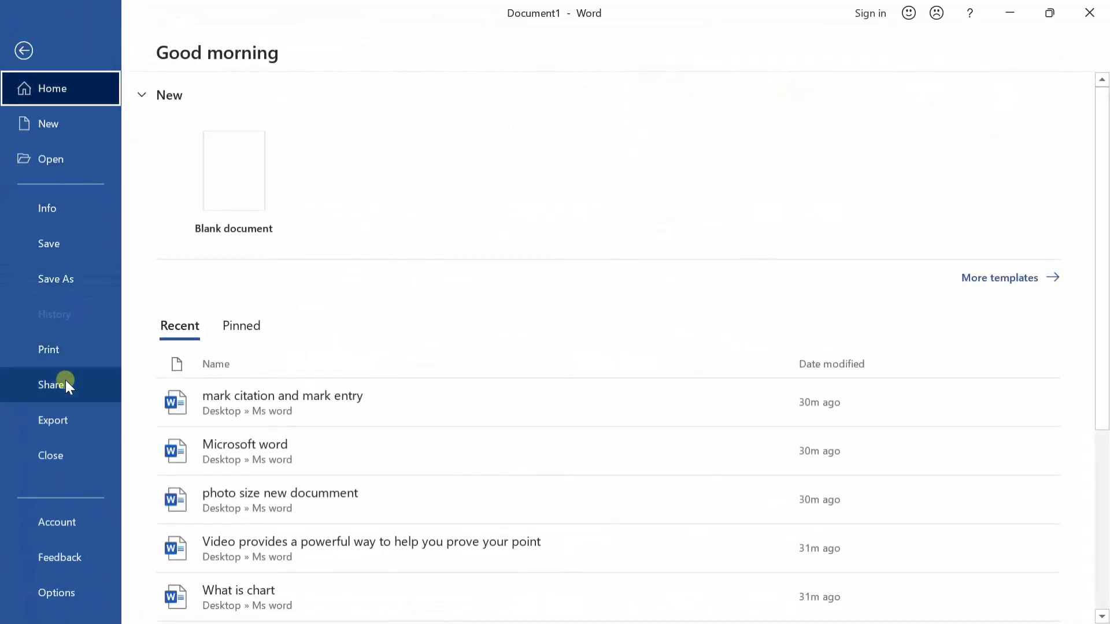
pyautogui.click(55, 352)
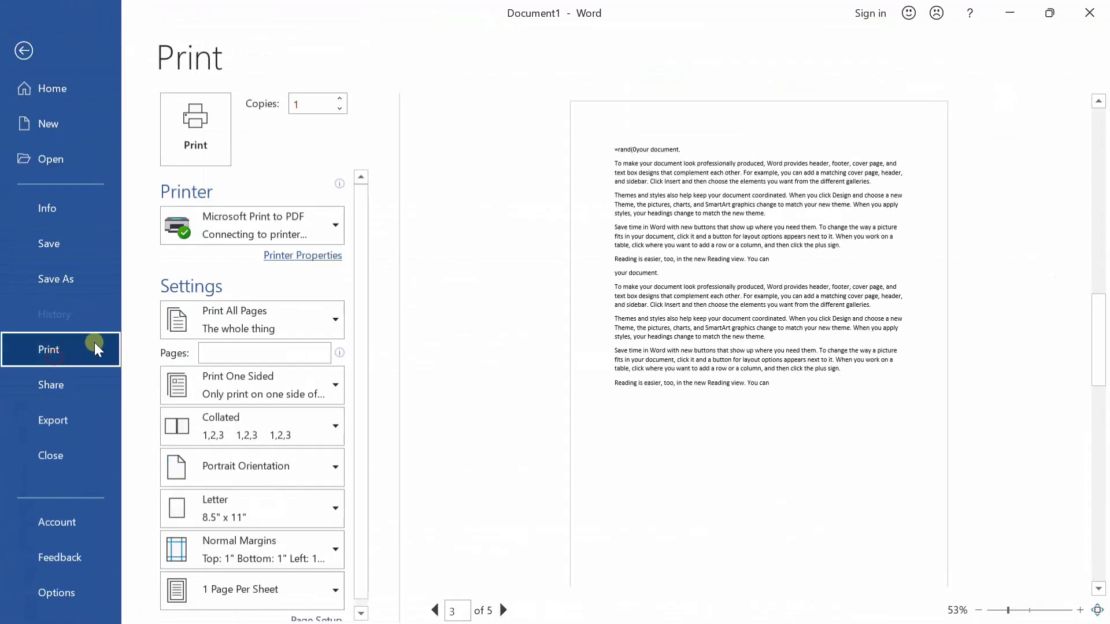
pyautogui.click(276, 324)
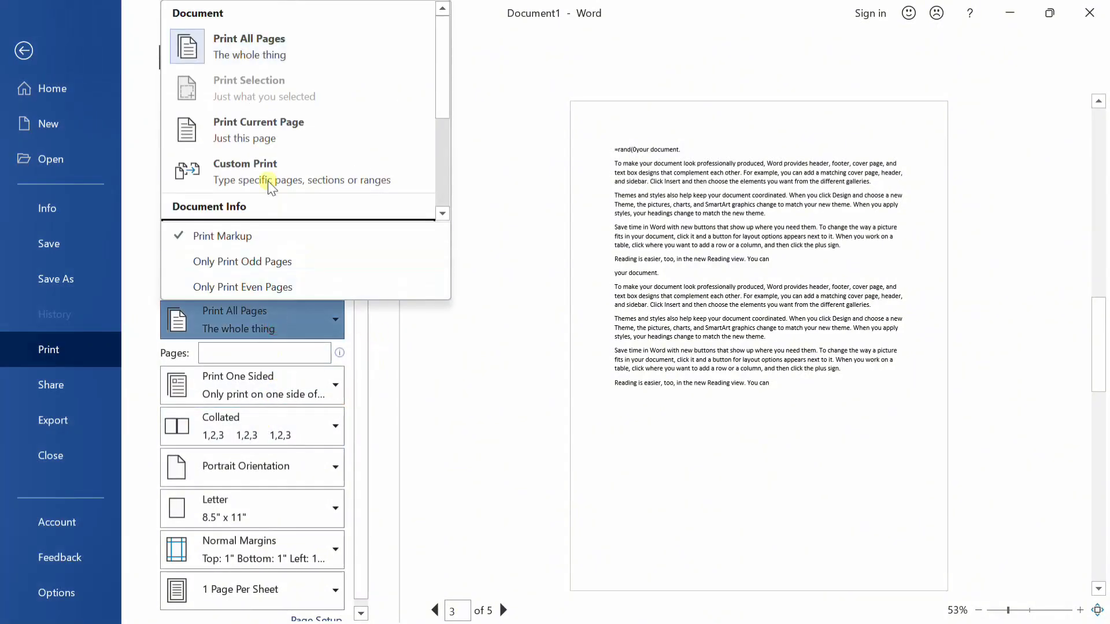
pyautogui.click(351, 166)
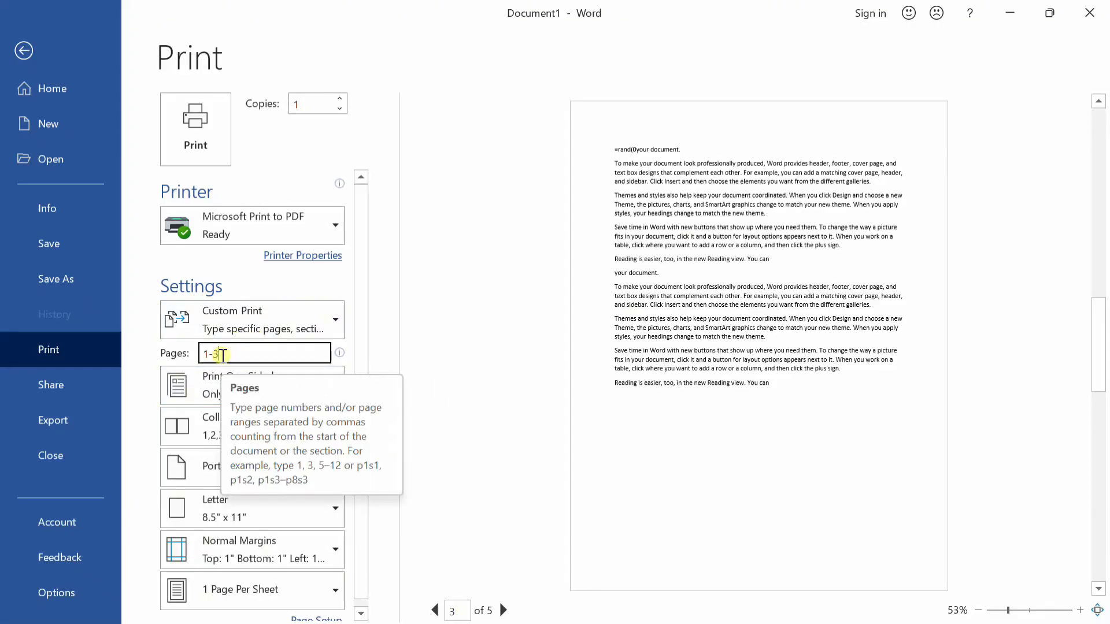
# Change the custom print pages to 1,5 and replace them with 1,4
pyautogui.press('BackSpace')
pyautogui.press('BackSpace')
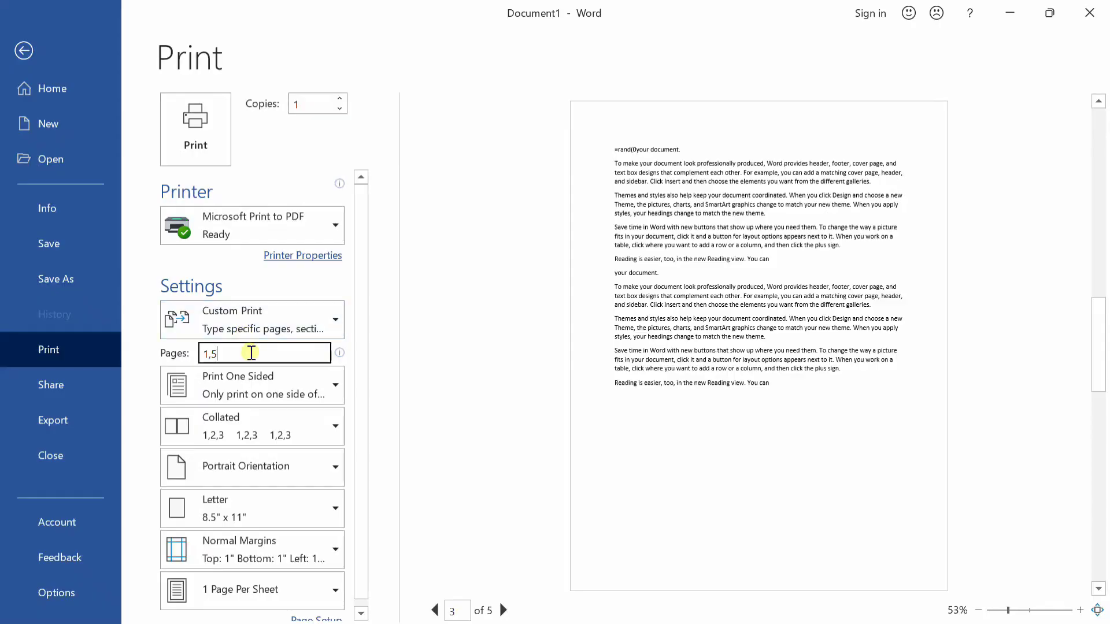
pyautogui.moveTo(258, 351); pyautogui.dragTo(198, 359)
pyautogui.press('BackSpace')
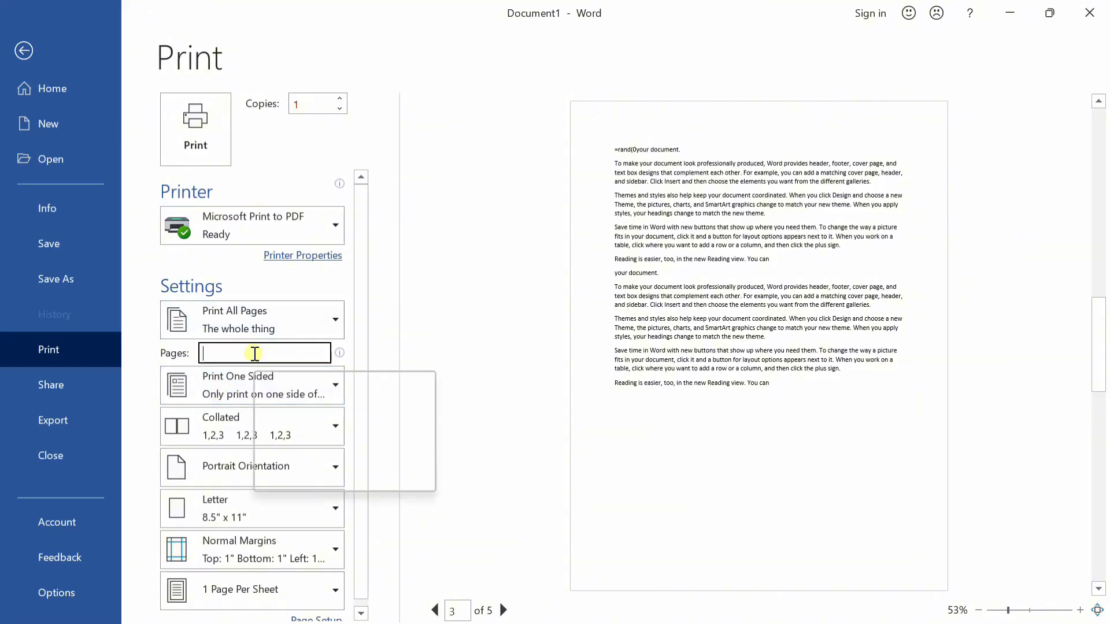
pyautogui.write('1,4')
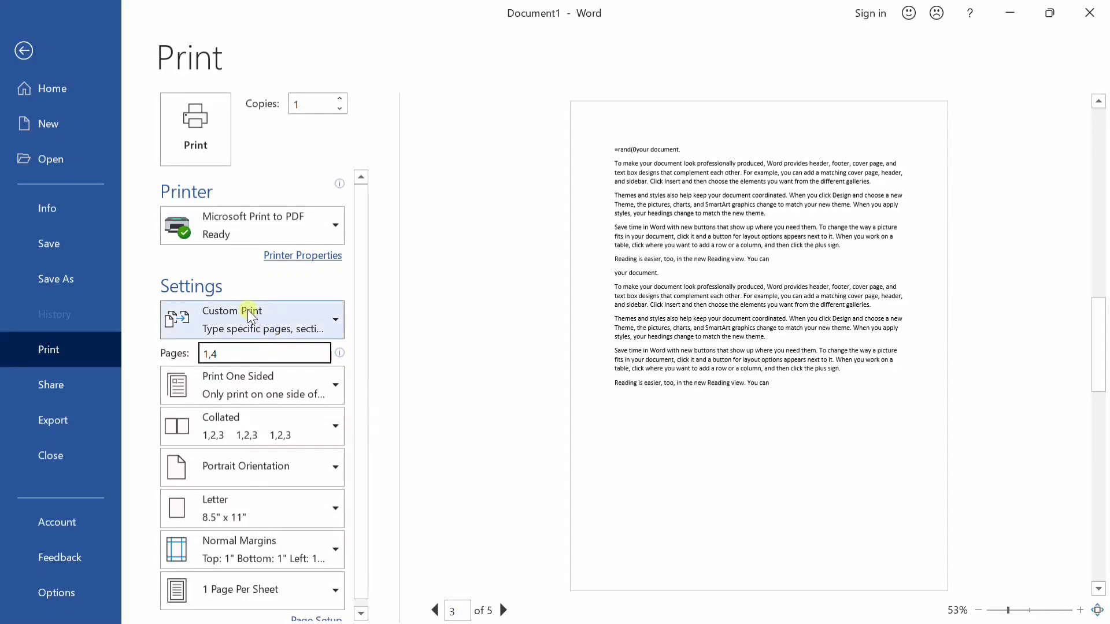
# Review the one-sided and two-sided printing options and choose Manually Print on Both Sides
pyautogui.click(290, 397)
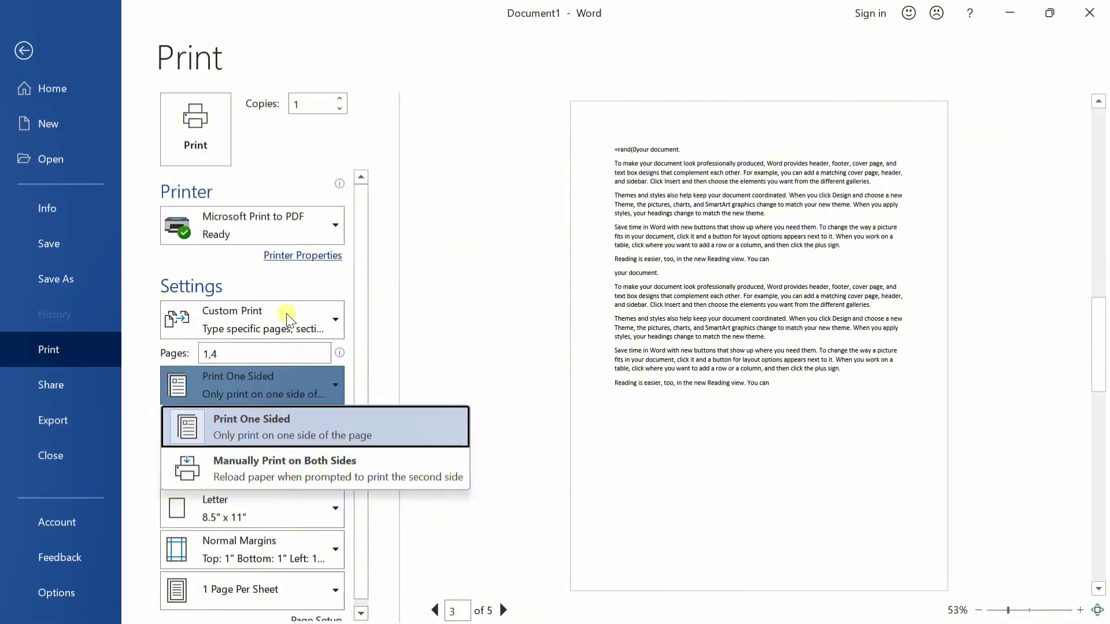
pyautogui.click(382, 256)
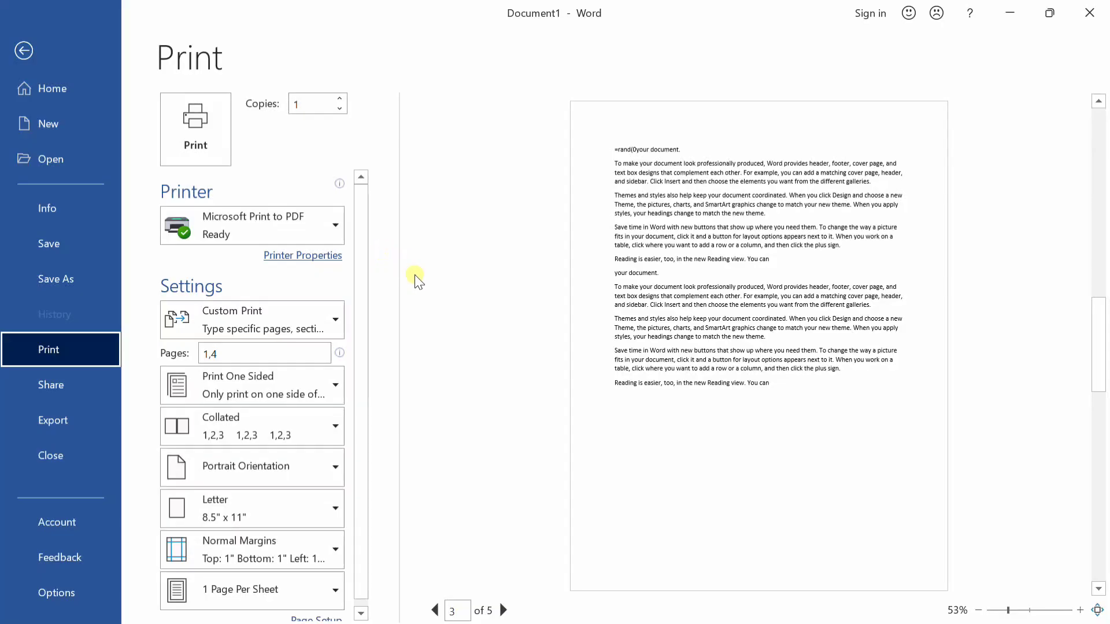
pyautogui.click(267, 386)
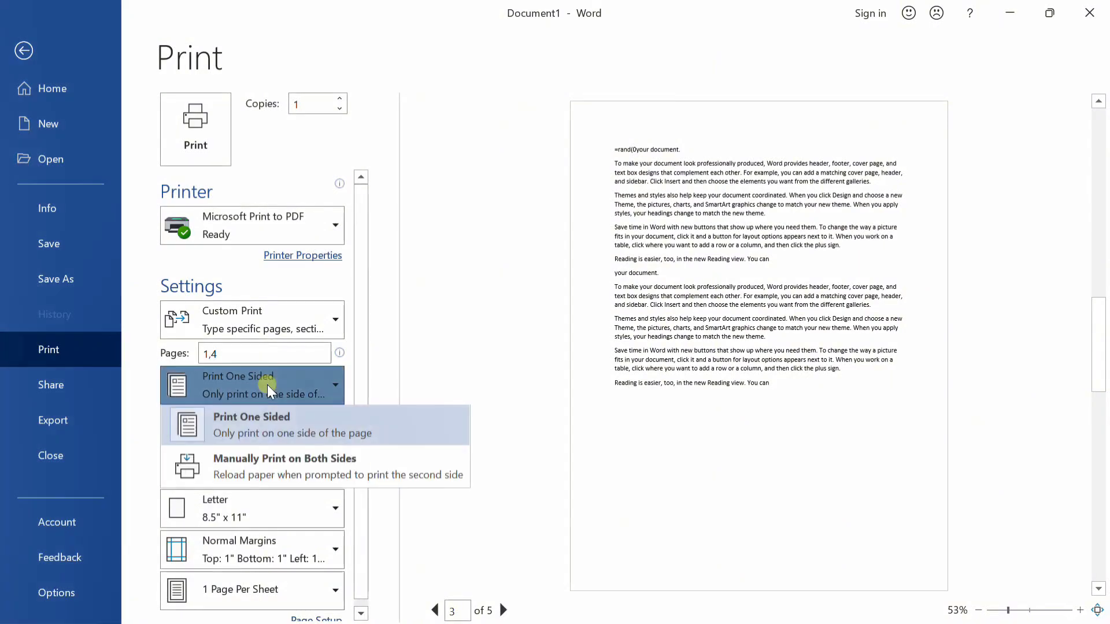
pyautogui.click(267, 385)
pyautogui.click(266, 390)
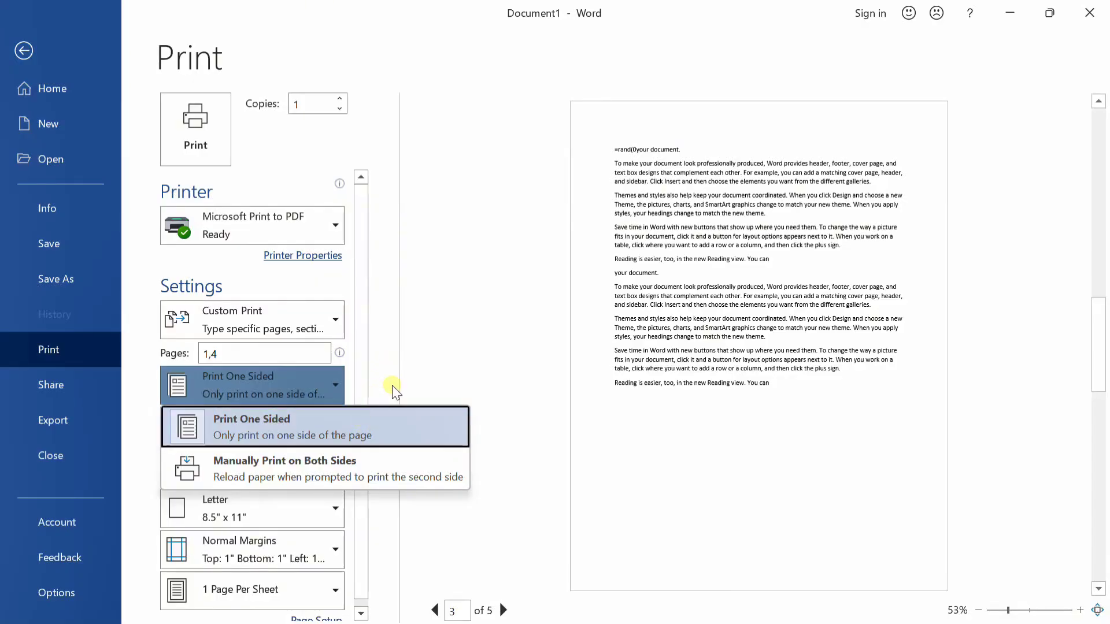
pyautogui.click(335, 471)
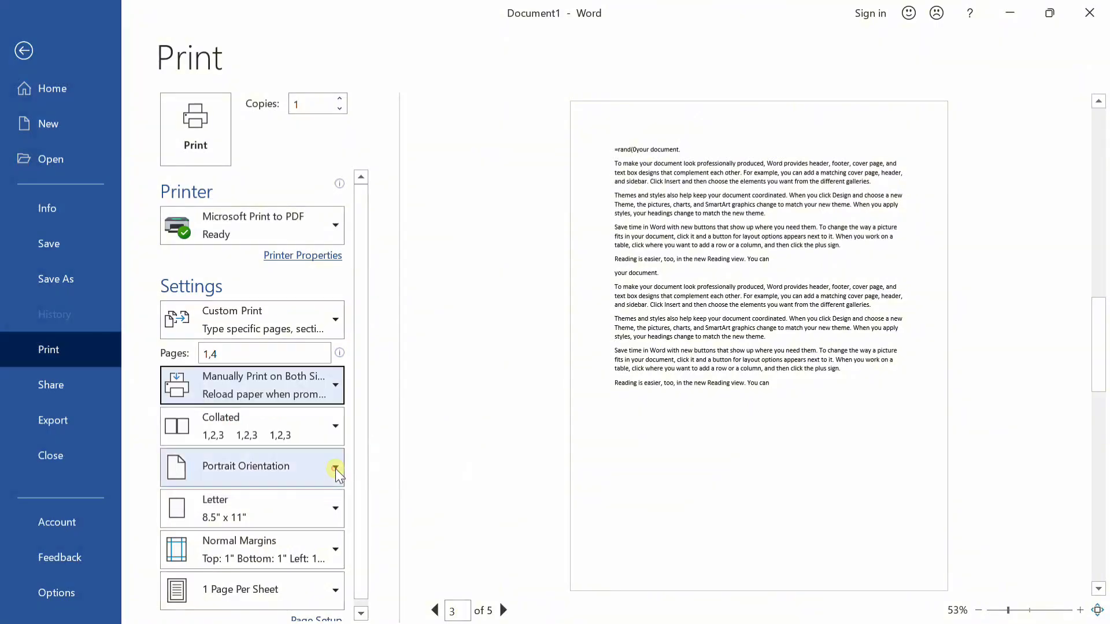
# Set the print job to Print One Sided and keep the copies Collated
pyautogui.click(306, 376)
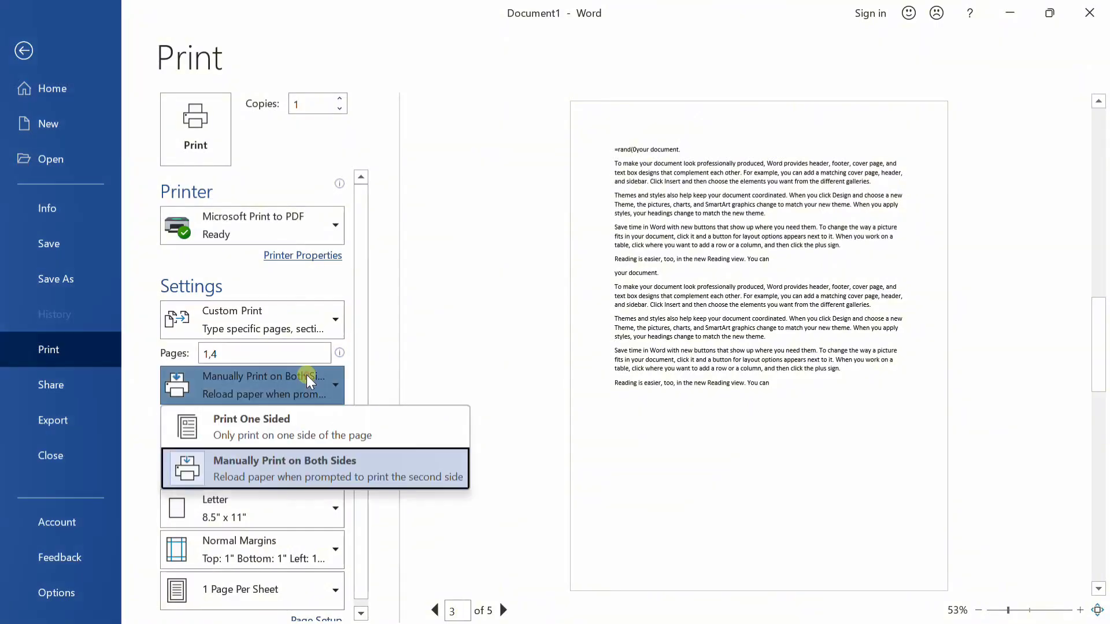
pyautogui.click(307, 413)
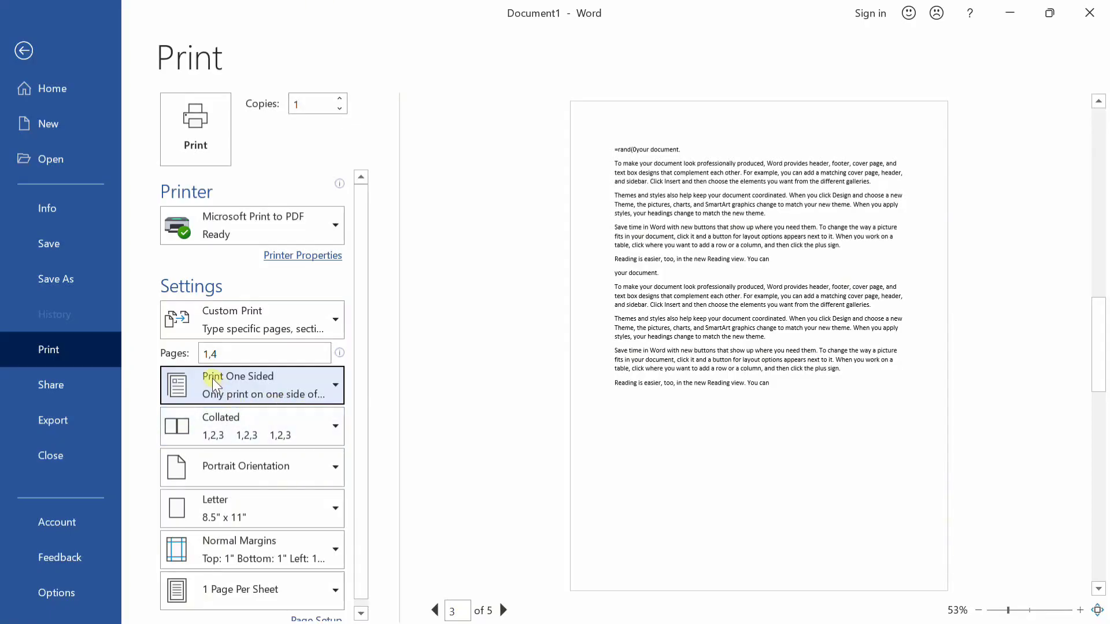
pyautogui.click(263, 422)
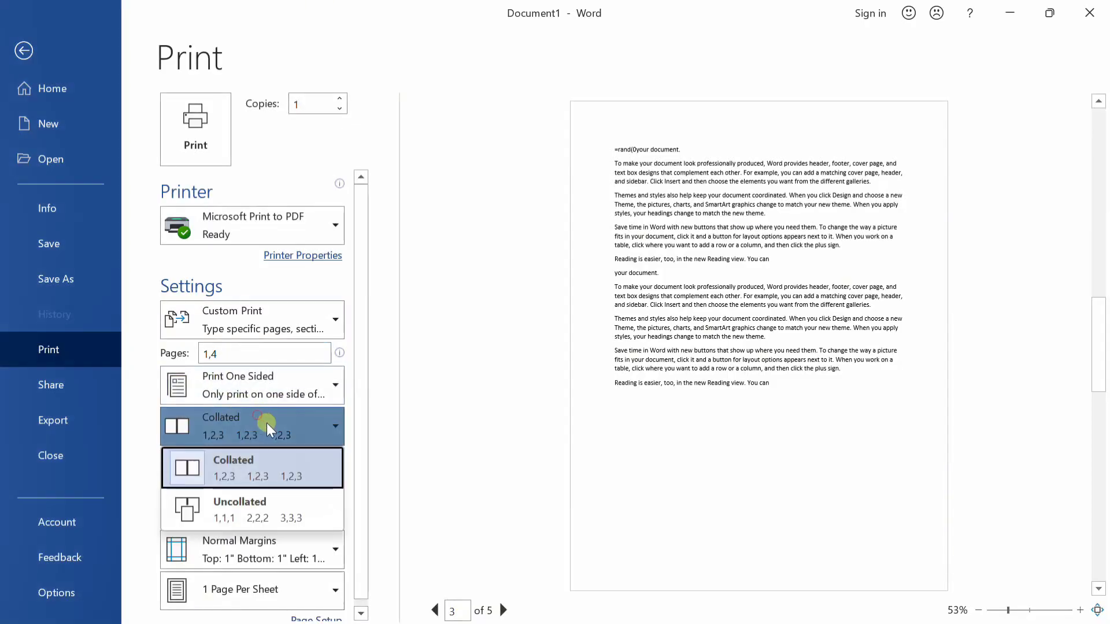
pyautogui.click(247, 457)
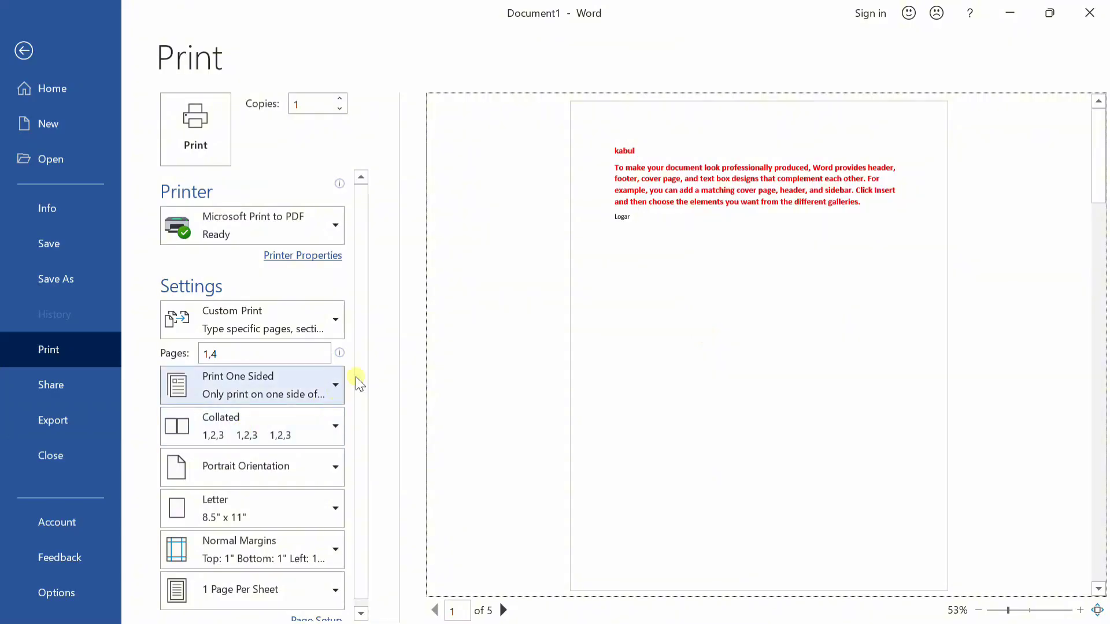
pyautogui.scroll(-1, 357, 333)
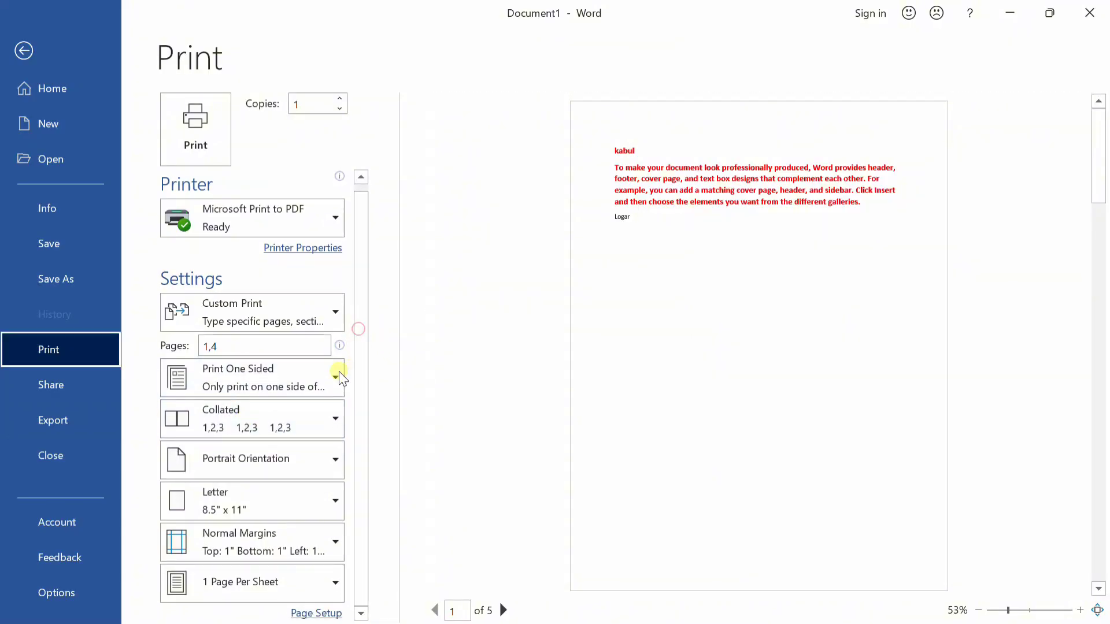
pyautogui.click(263, 411)
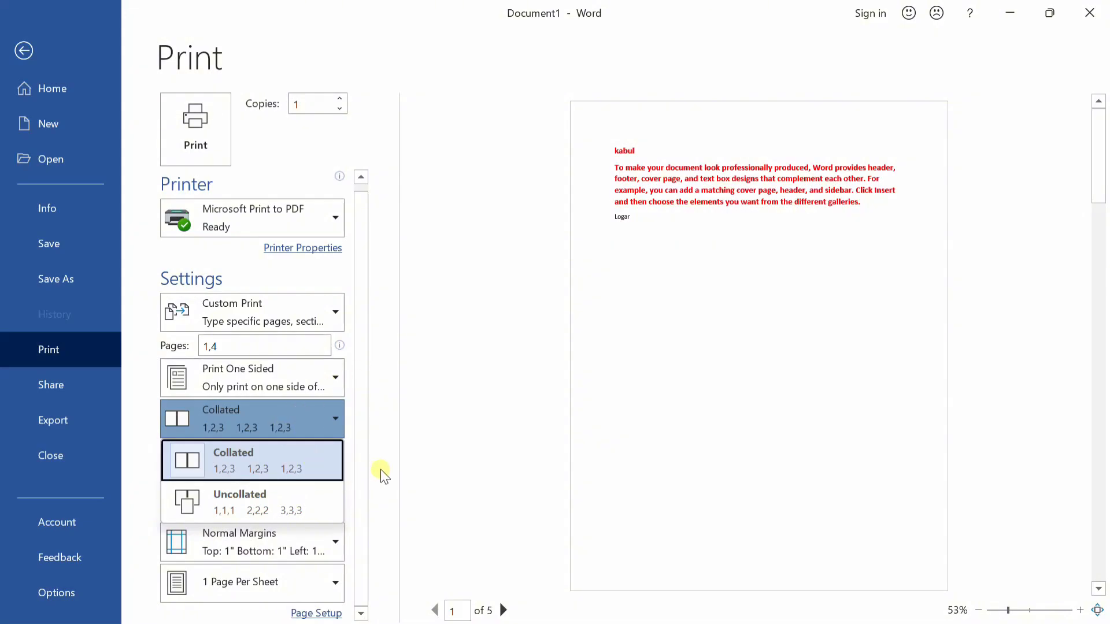
pyautogui.moveTo(570, 622)
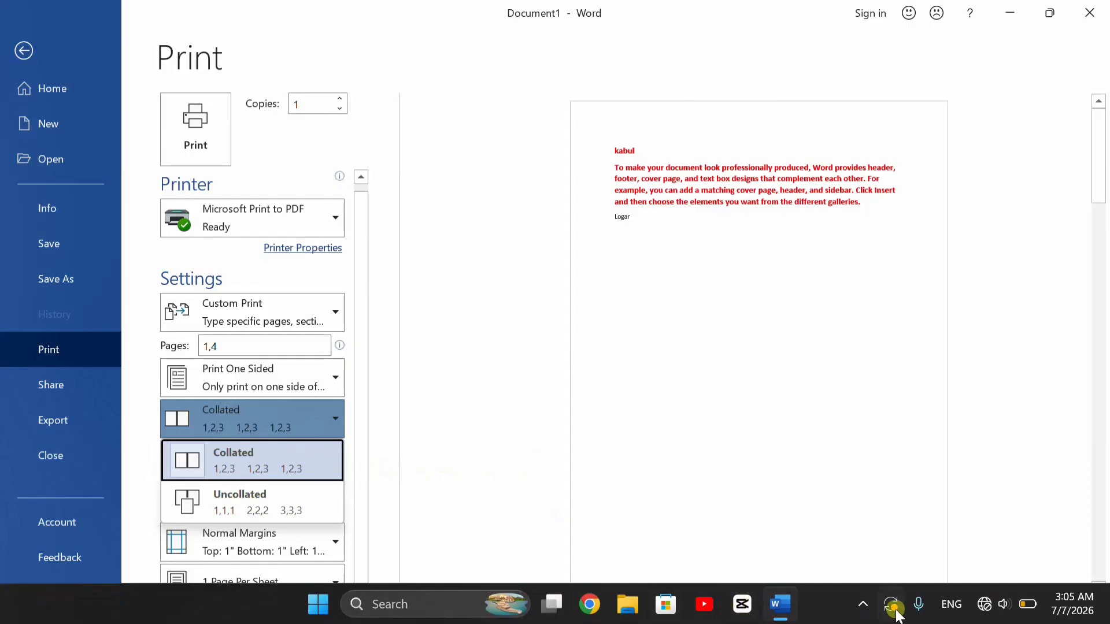
pyautogui.click(863, 604)
pyautogui.click(862, 516)
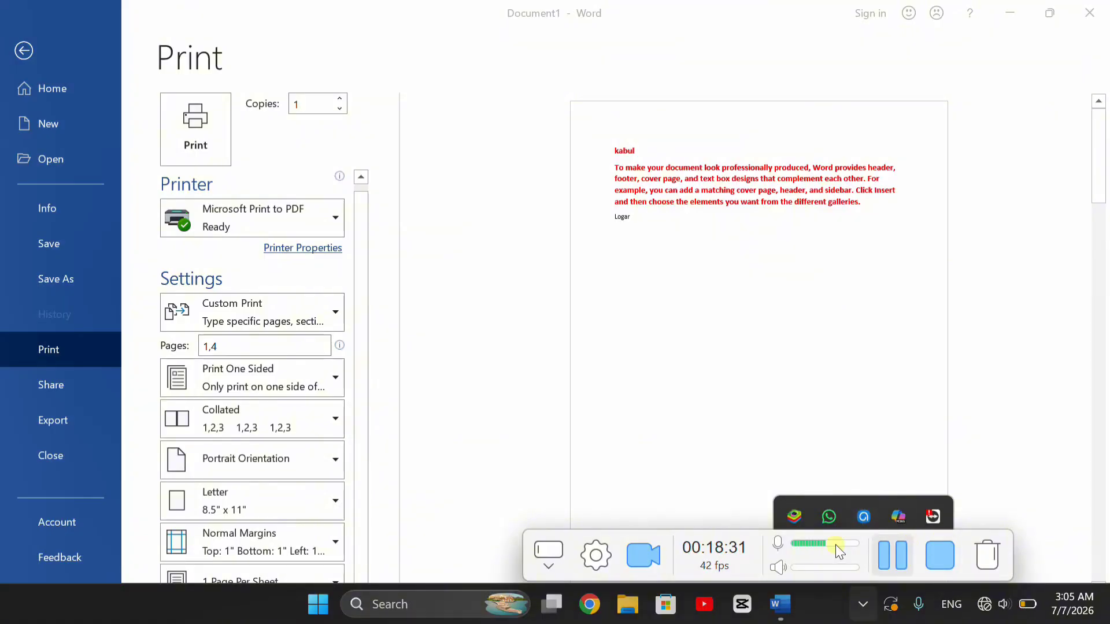
pyautogui.click(641, 540)
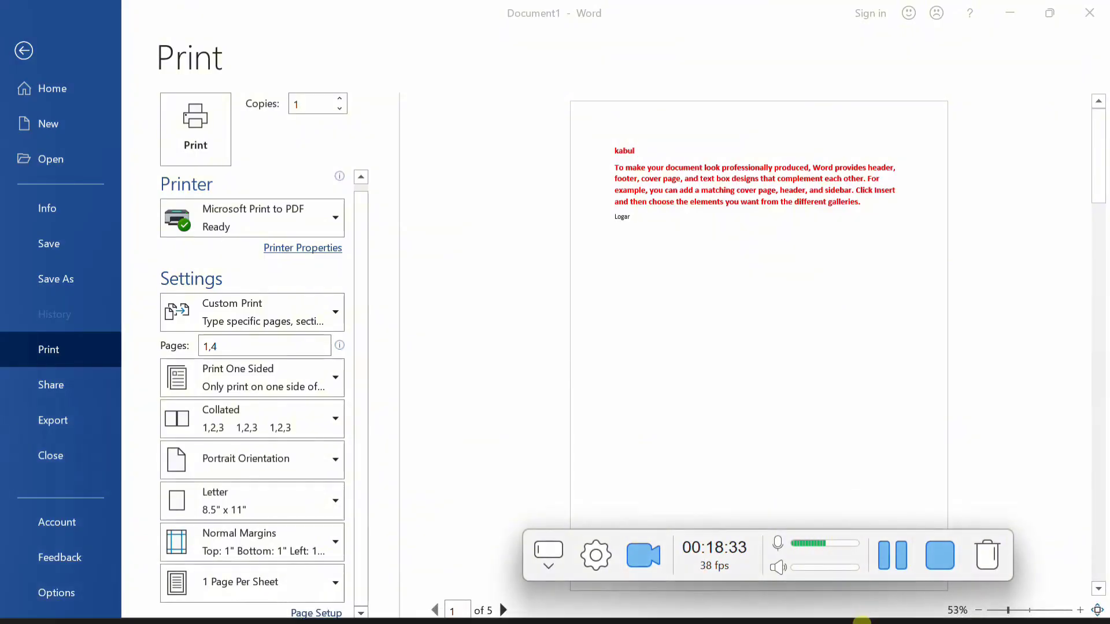
pyautogui.click(862, 605)
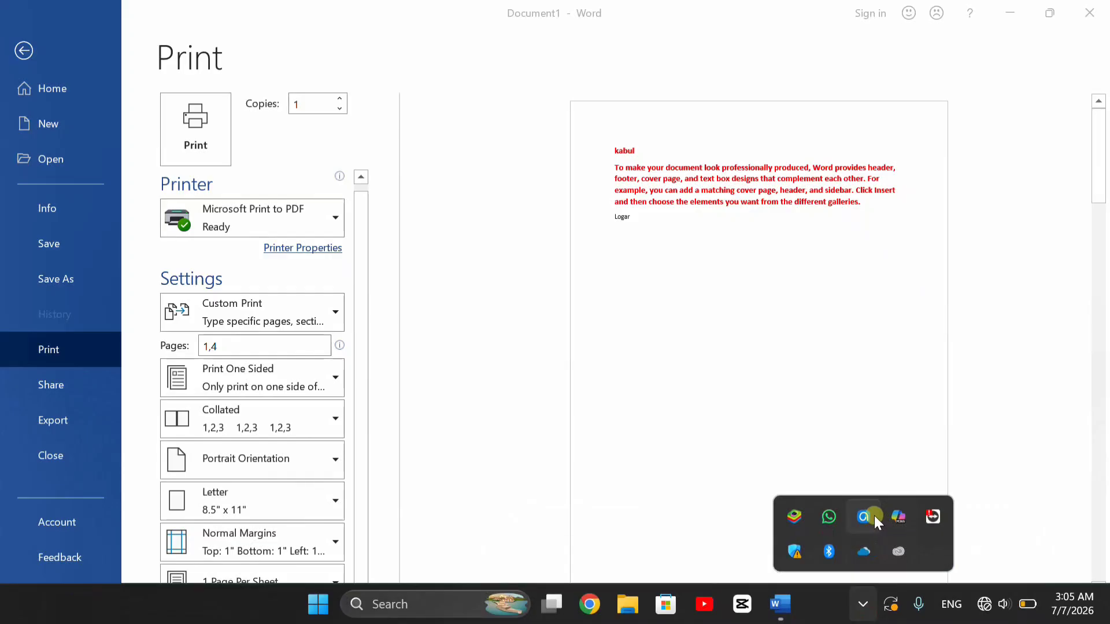
pyautogui.click(693, 463)
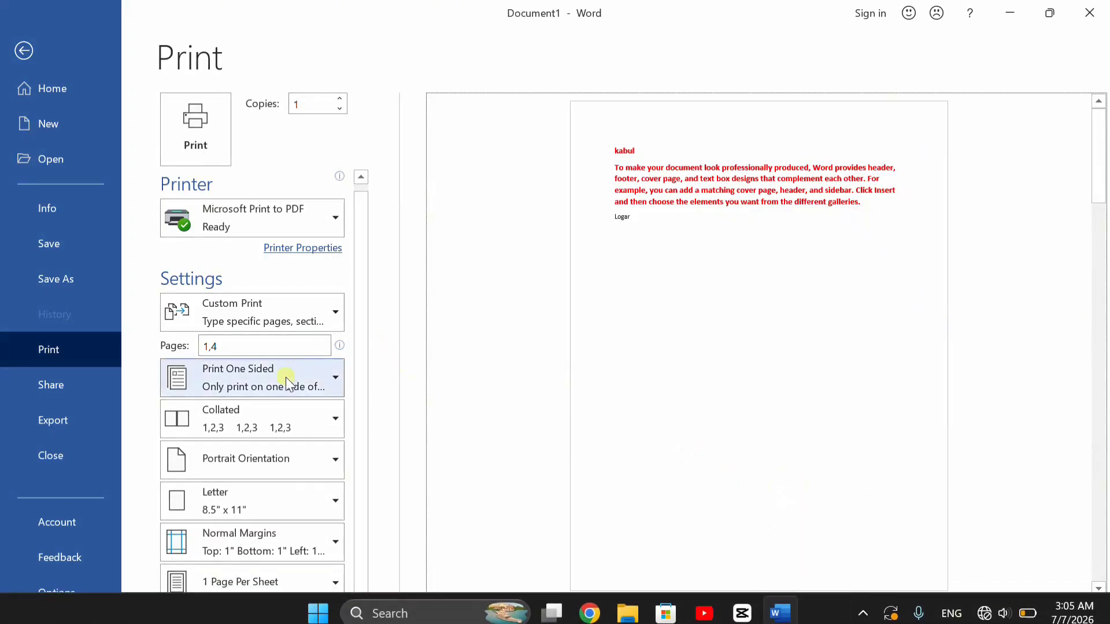
# Review the collation options and set the print order to Uncollated (1,1,1 2,2,2 3,3,3)
pyautogui.click(304, 427)
pyautogui.click(304, 427)
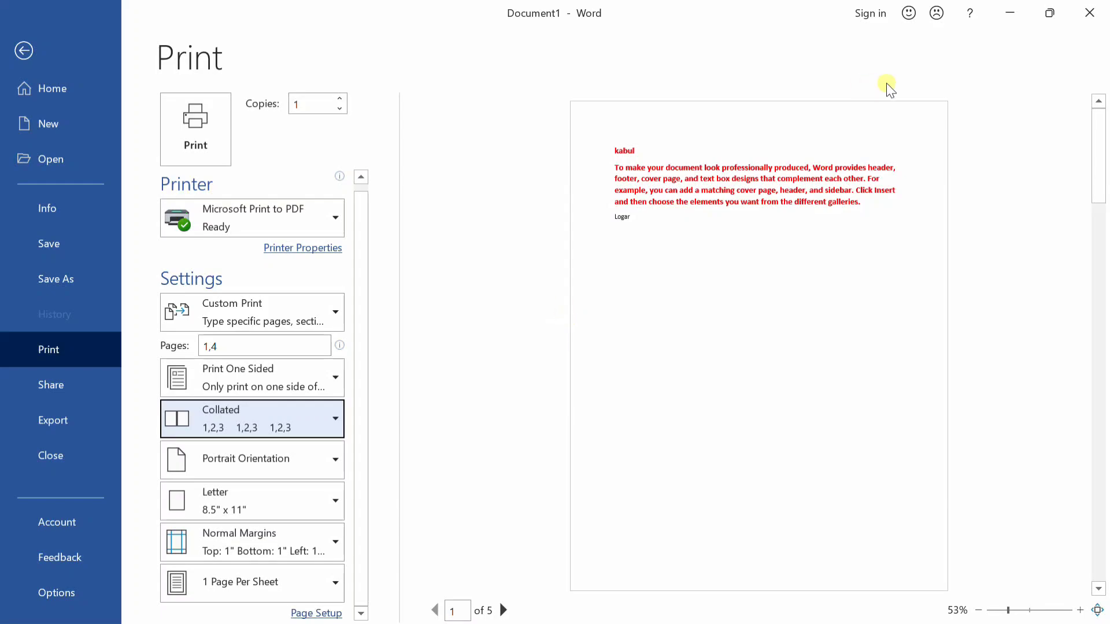
pyautogui.moveTo(1099, 124); pyautogui.dragTo(1103, 157)
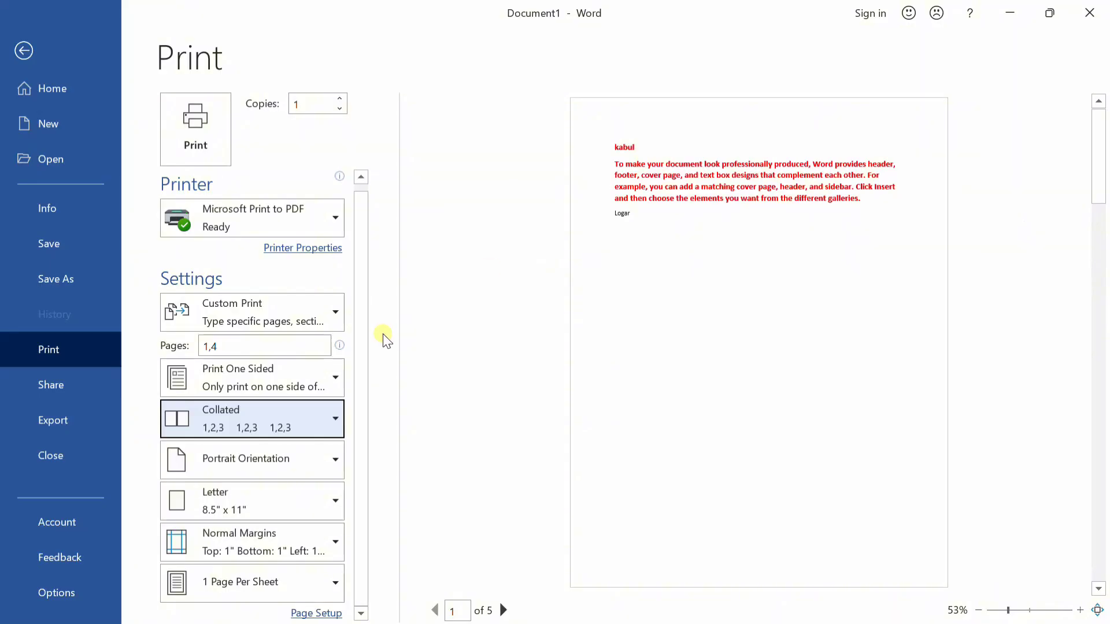
pyautogui.click(275, 429)
pyautogui.click(275, 429)
pyautogui.click(280, 427)
pyautogui.click(283, 500)
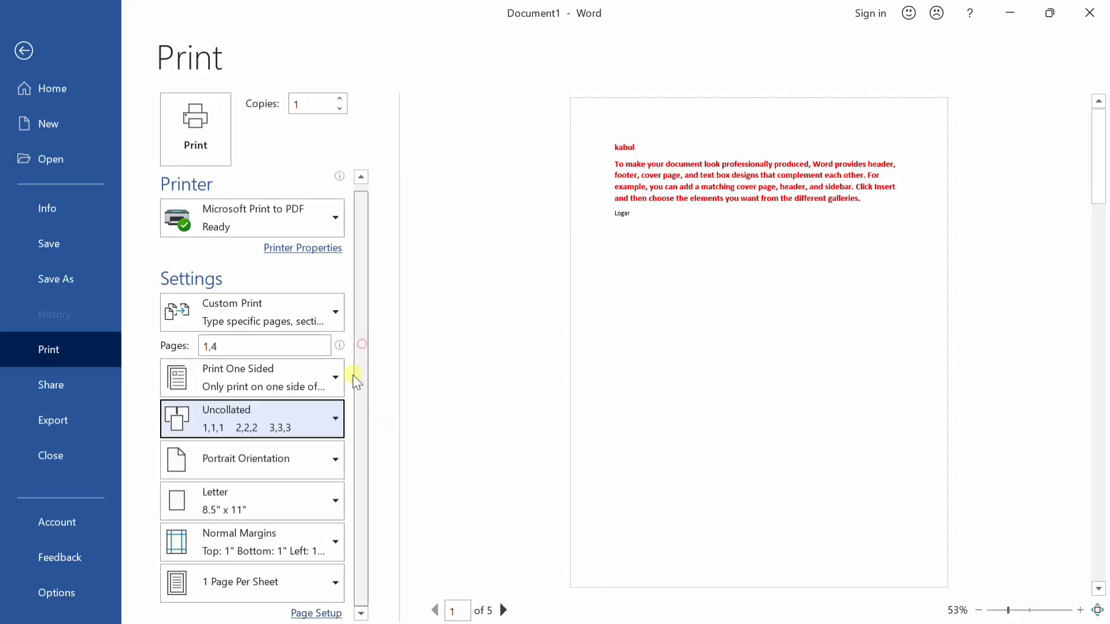
# Switch the print order back to Collated, and return it to Uncollated
pyautogui.click(268, 420)
pyautogui.click(275, 458)
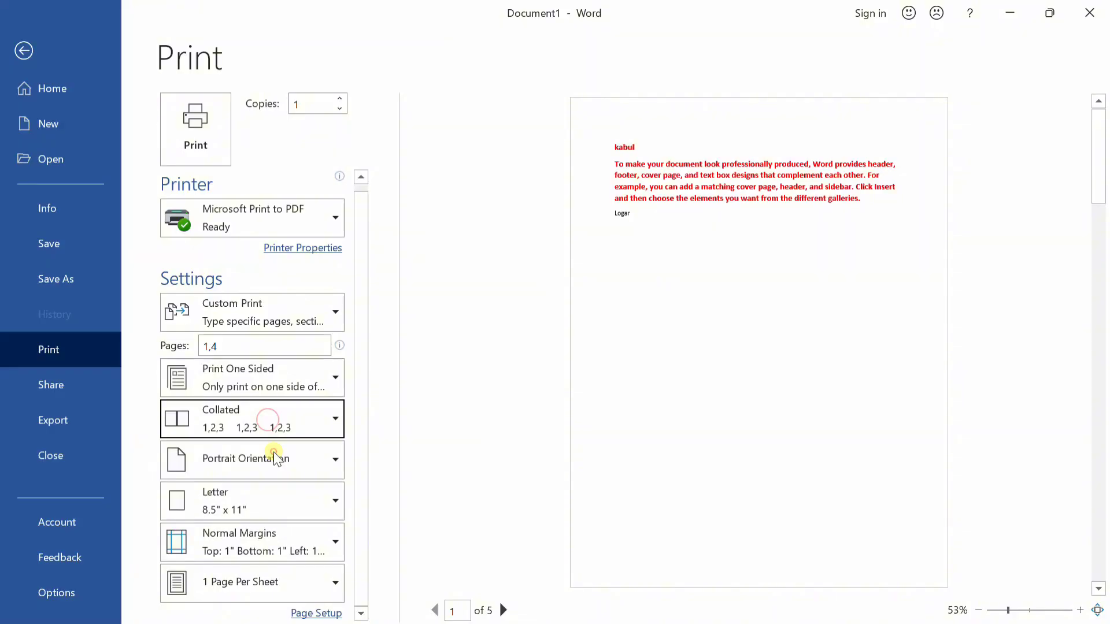
pyautogui.click(285, 429)
pyautogui.click(269, 487)
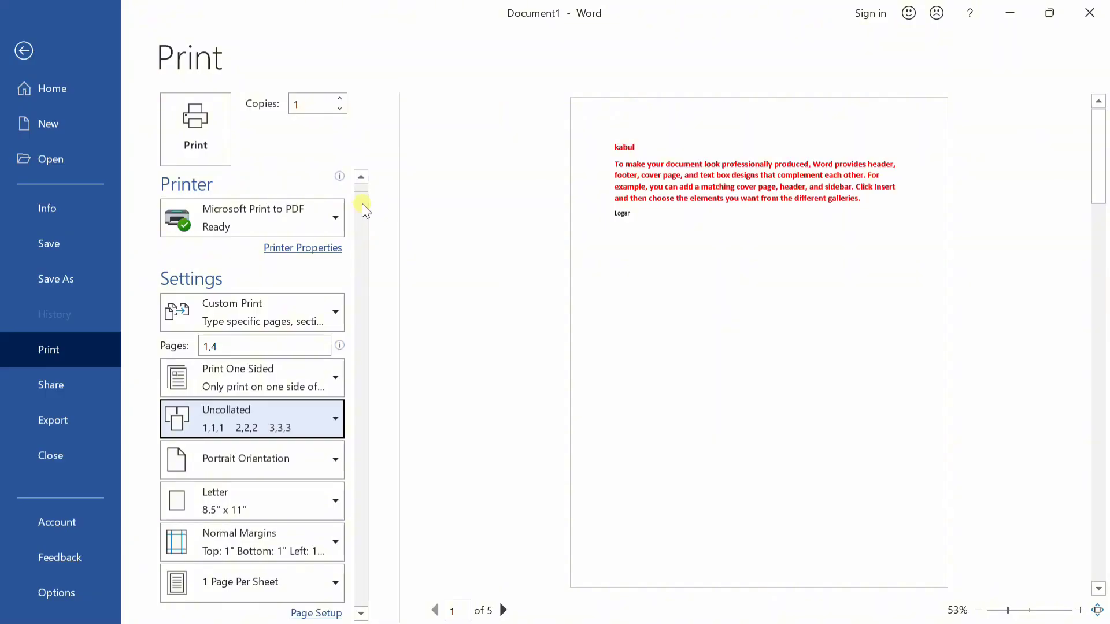
# Change the page orientation to Landscape, and return it to Portrait
pyautogui.click(290, 463)
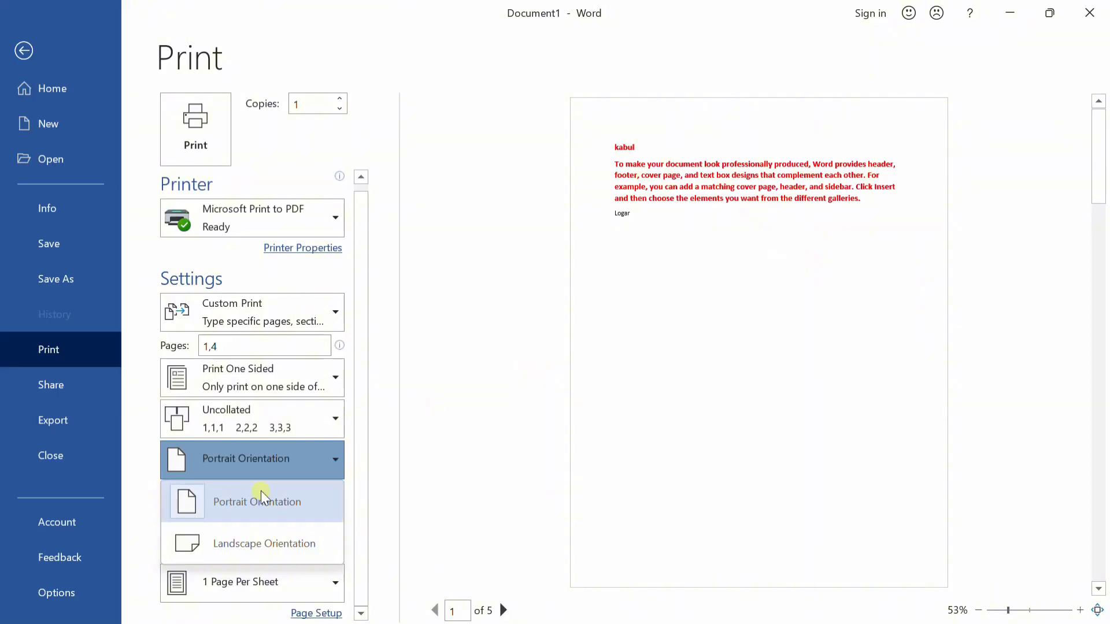
pyautogui.click(280, 469)
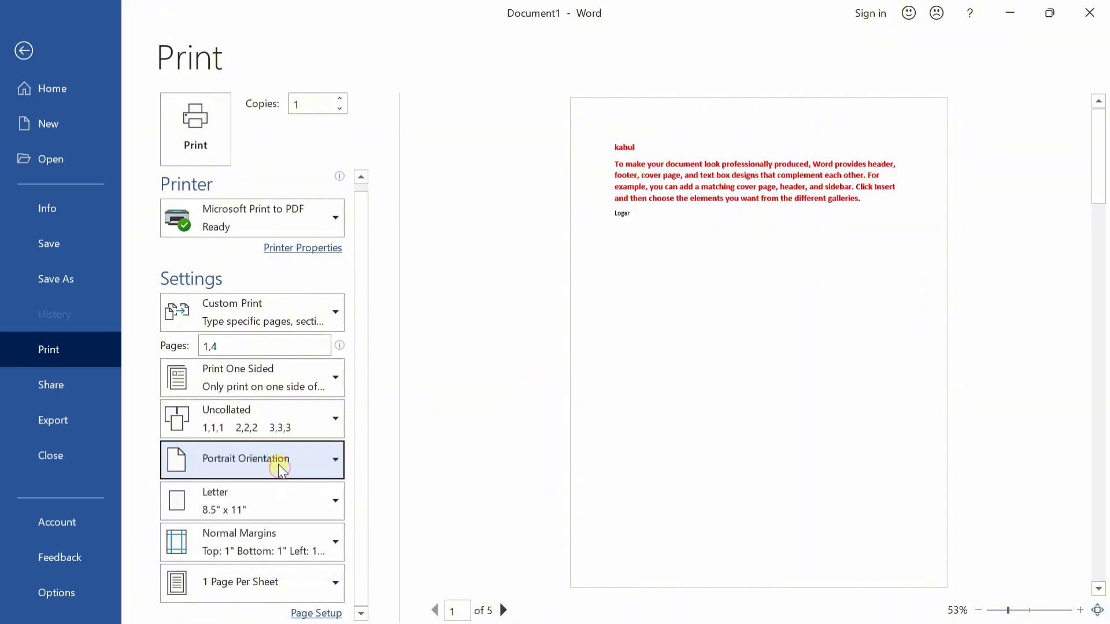
pyautogui.click(279, 463)
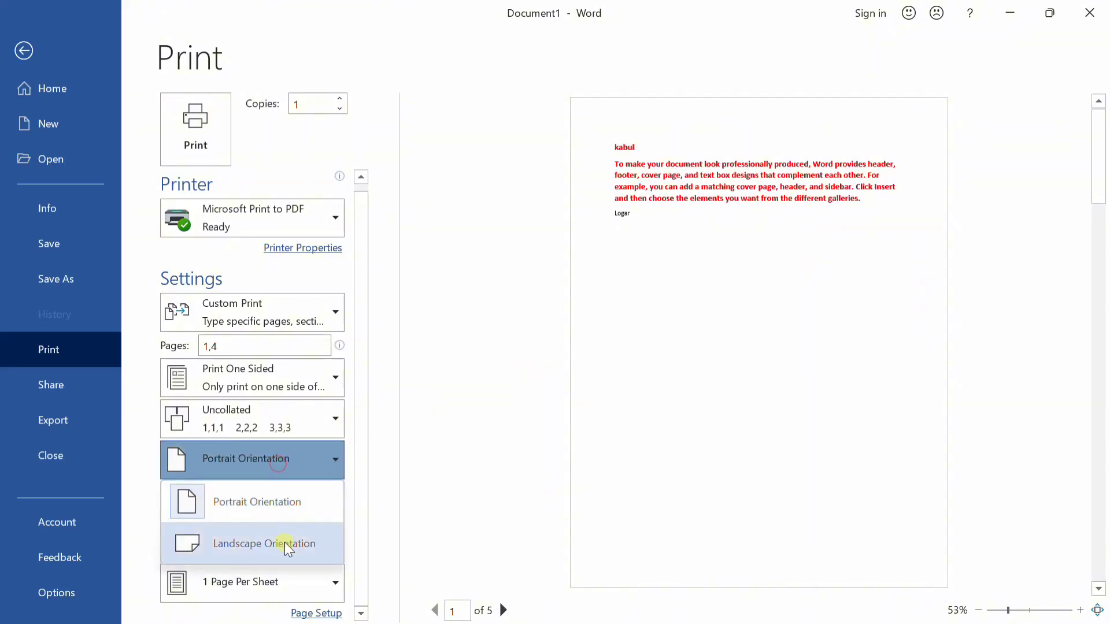
pyautogui.click(286, 544)
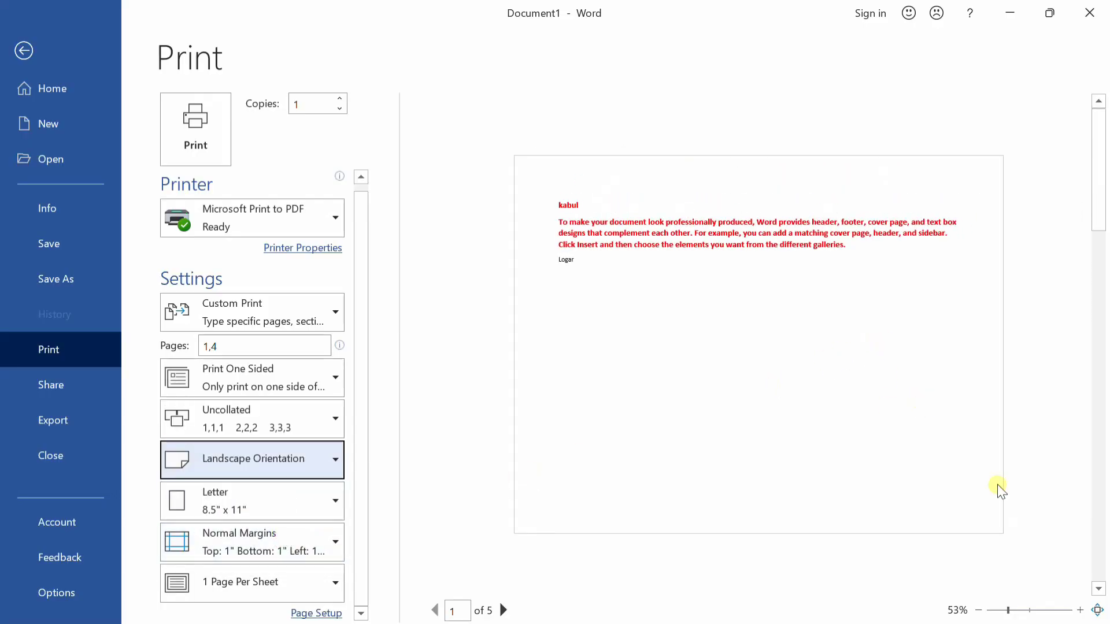
pyautogui.click(262, 474)
pyautogui.click(246, 511)
# Browse the paper sizes and change the paper to A4 (8.27" x 11.69")
pyautogui.click(250, 505)
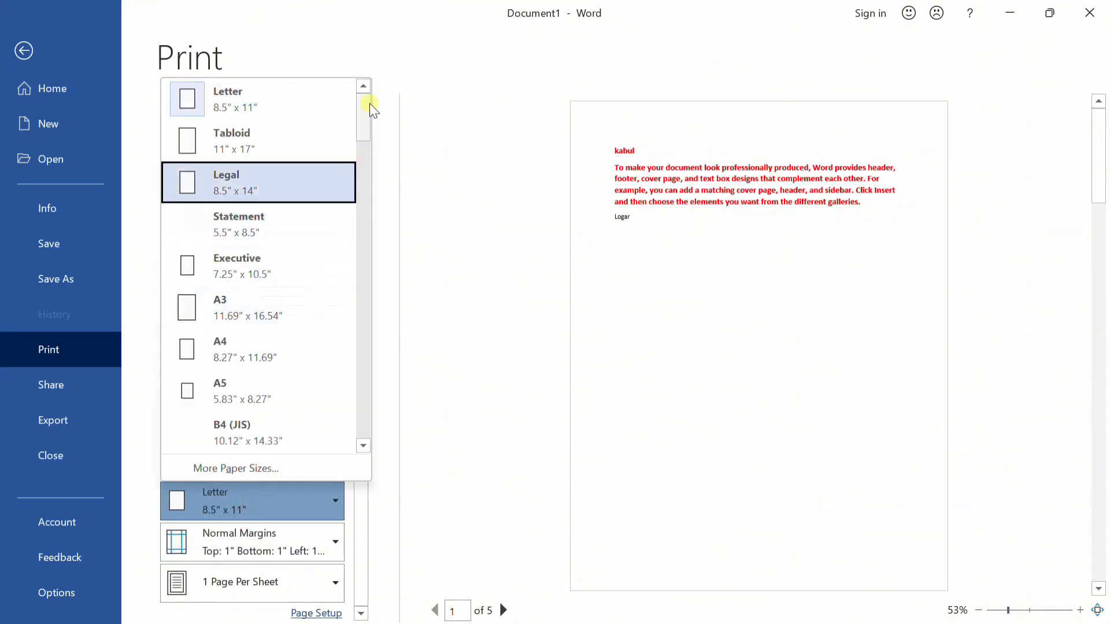
pyautogui.click(355, 105)
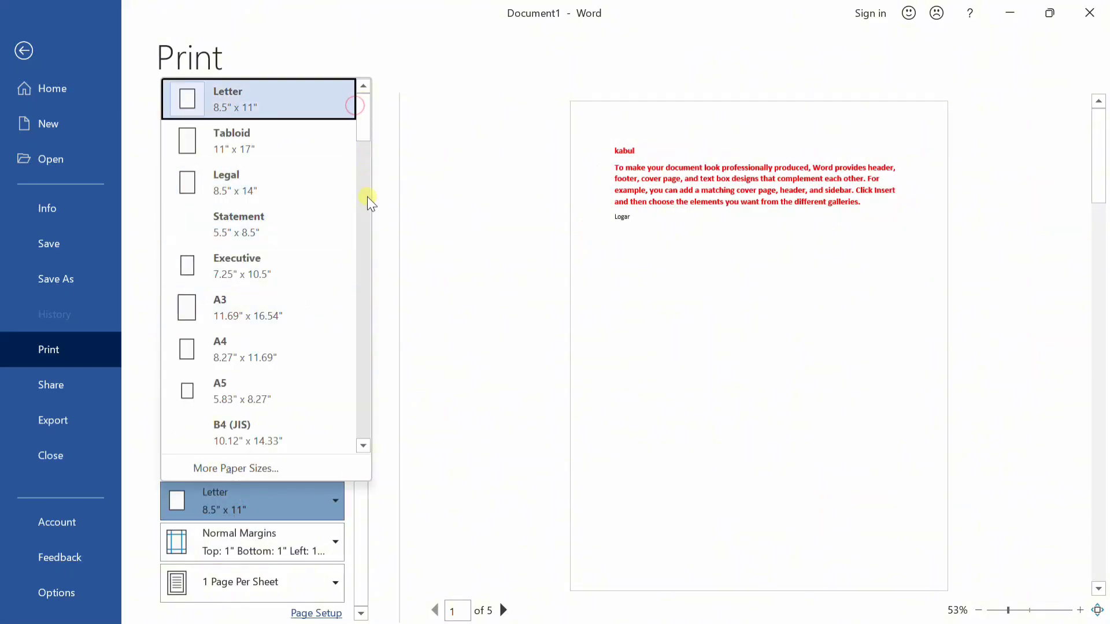
pyautogui.moveTo(362, 104)
pyautogui.mouseDown()
pyautogui.moveTo(362, 164)
pyautogui.moveTo(364, 99)
pyautogui.moveTo(359, 115)
pyautogui.mouseUp()
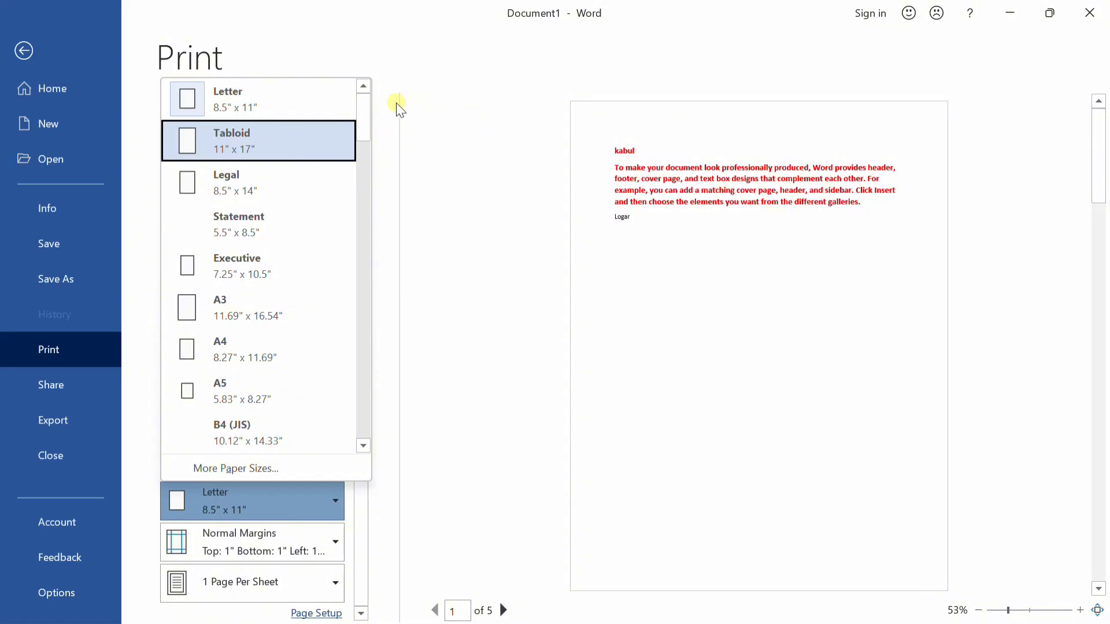
pyautogui.moveTo(341, 265); pyautogui.dragTo(375, 214)
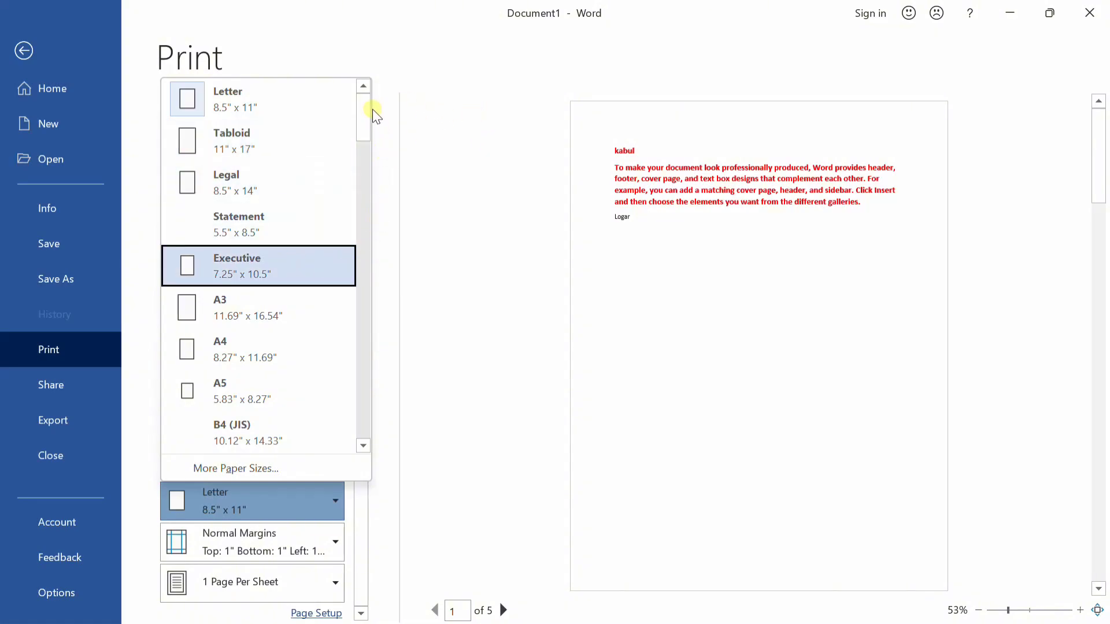
pyautogui.moveTo(363, 107)
pyautogui.mouseDown()
pyautogui.moveTo(363, 141)
pyautogui.moveTo(363, 121)
pyautogui.mouseUp()
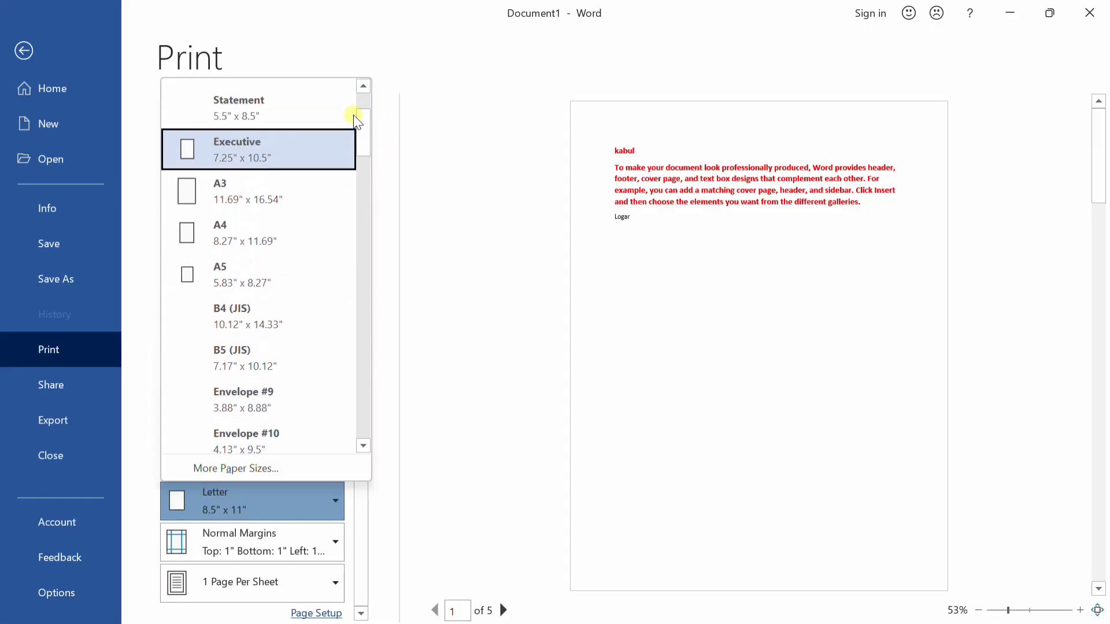
pyautogui.click(245, 239)
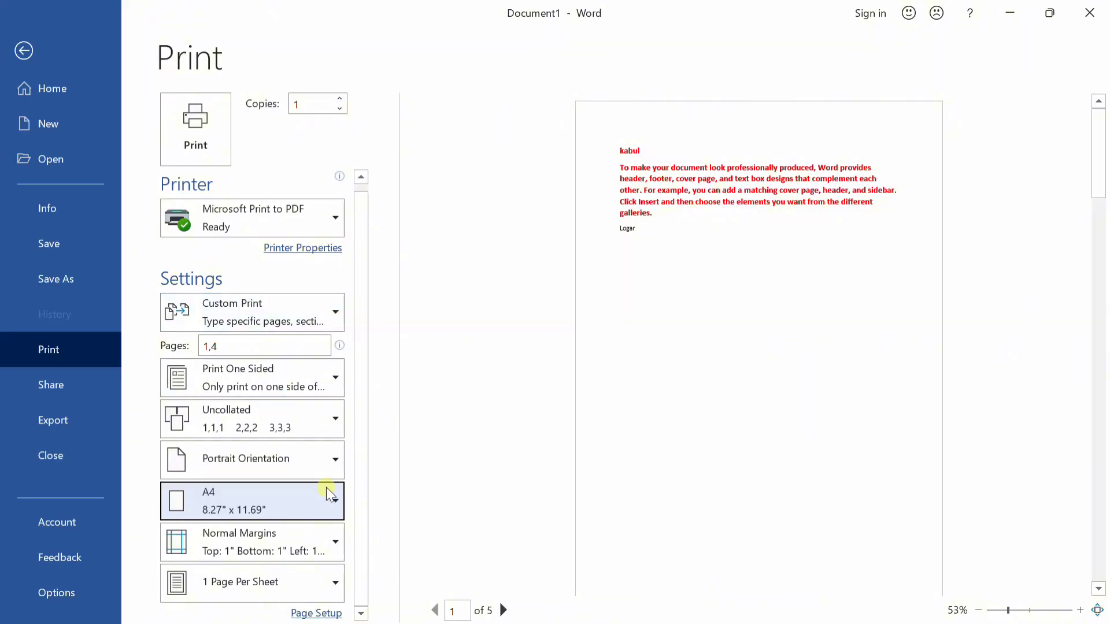
# Review the available paper sizes again, keeping A4 selected
pyautogui.click(304, 497)
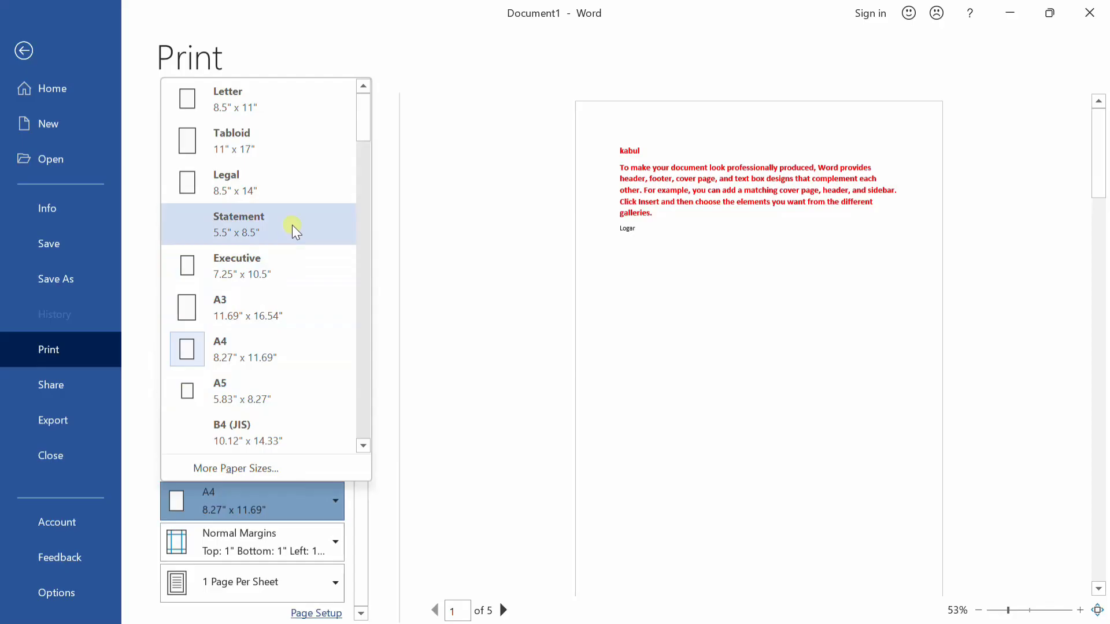
pyautogui.click(238, 355)
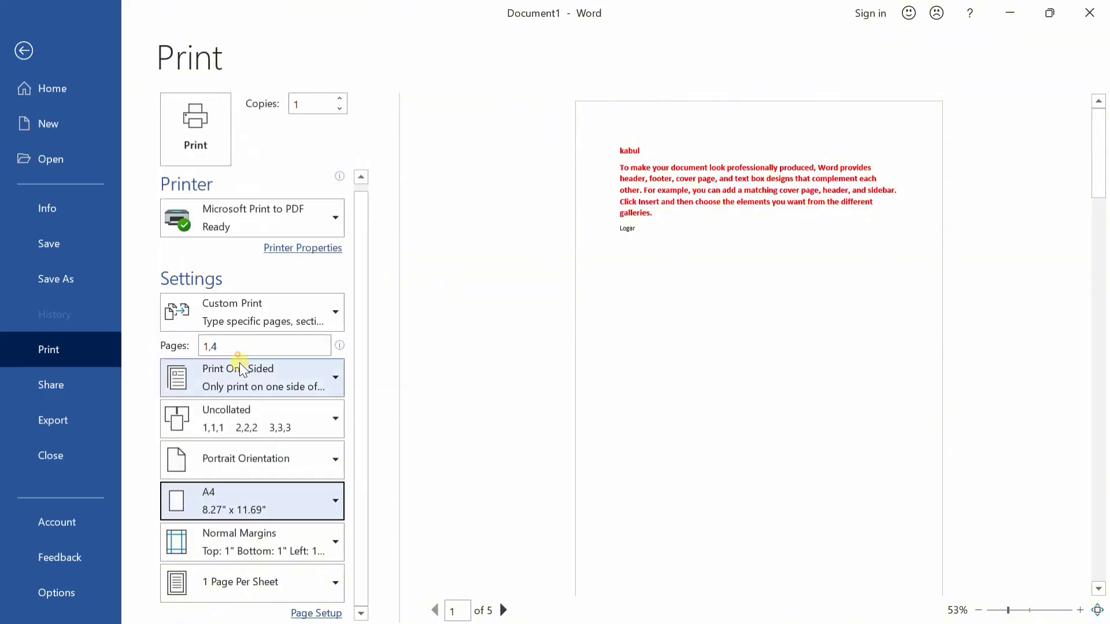
pyautogui.click(275, 491)
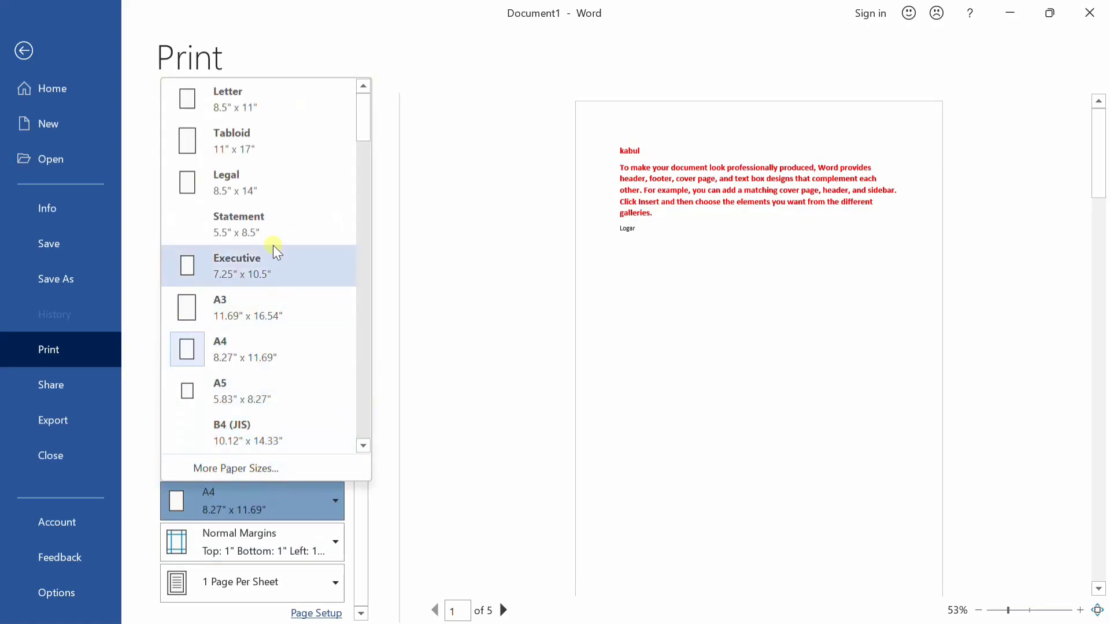
pyautogui.click(286, 499)
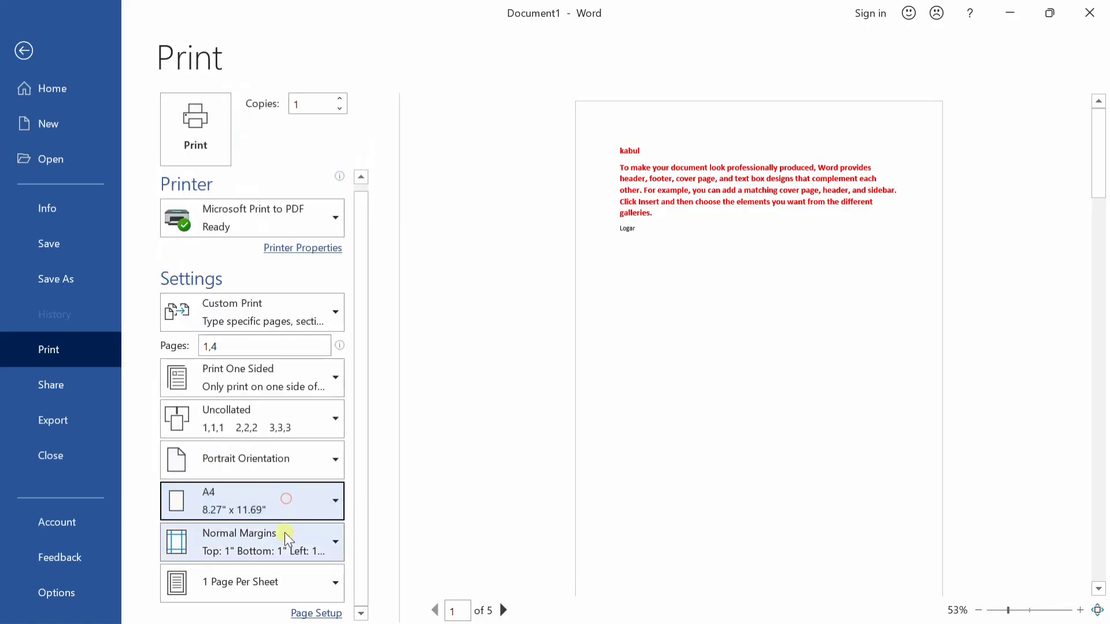
# Look through the pages in the print preview and enlarge it to 72% to read page 3
pyautogui.scroll(-3, 681, 310)
pyautogui.scroll(2, 612, 269)
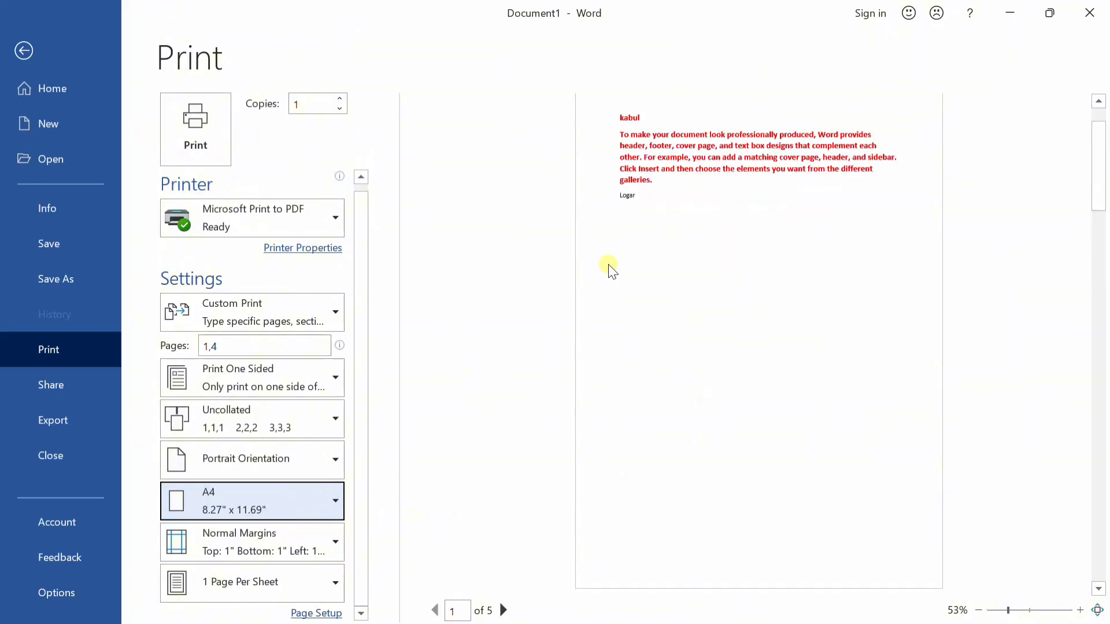
pyautogui.scroll(-4, 614, 272)
pyautogui.scroll(1, 641, 236)
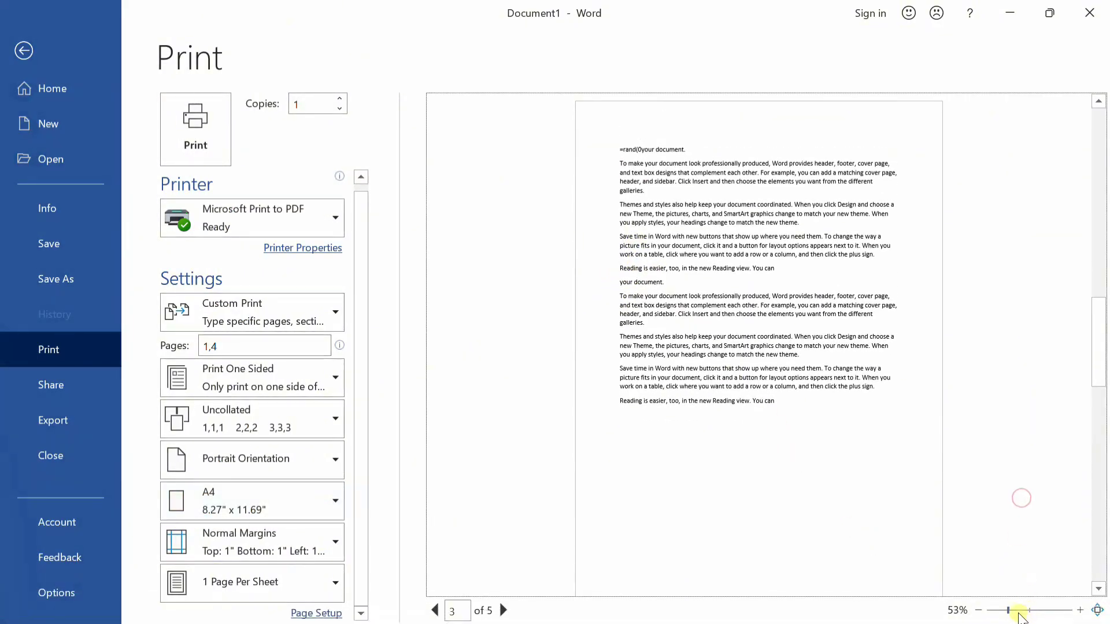
pyautogui.click(1016, 611)
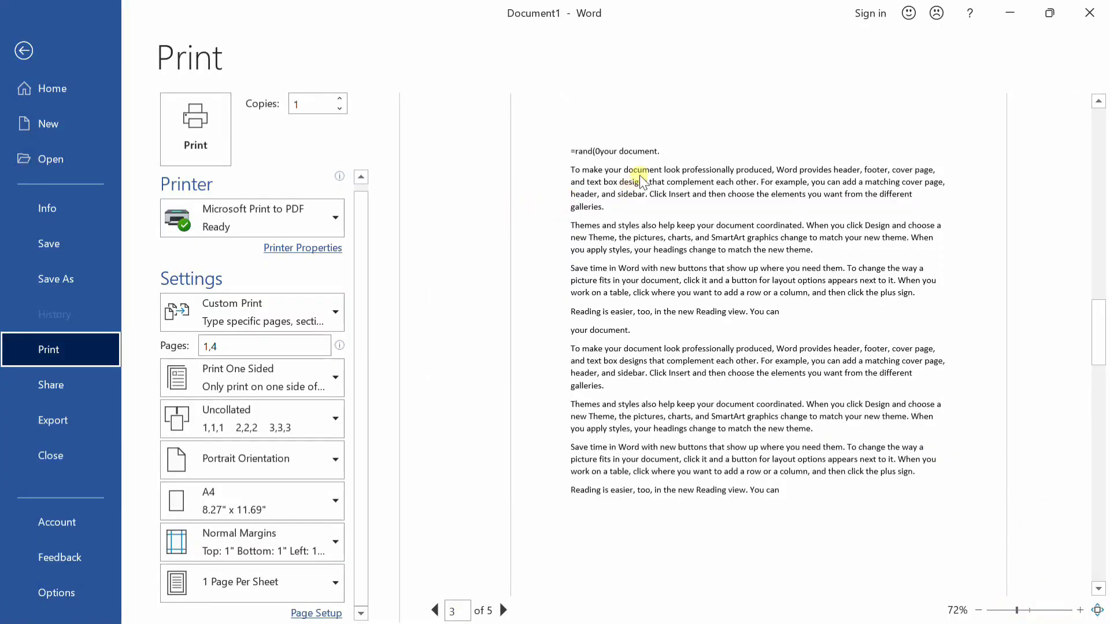
pyautogui.scroll(5, 640, 180)
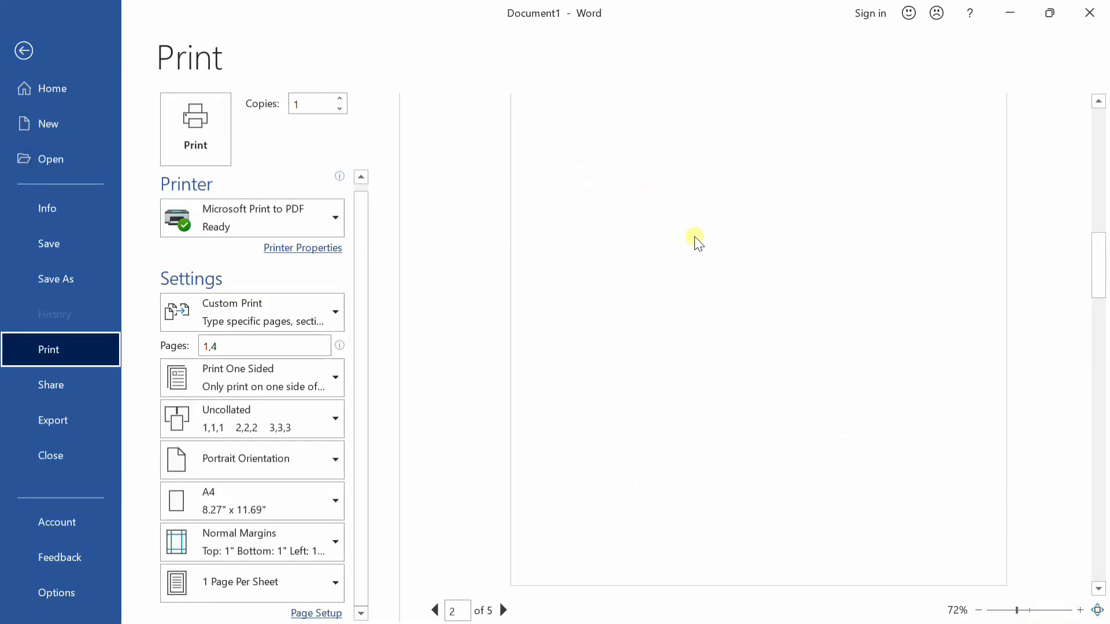
pyautogui.moveTo(1092, 262); pyautogui.dragTo(1096, 301)
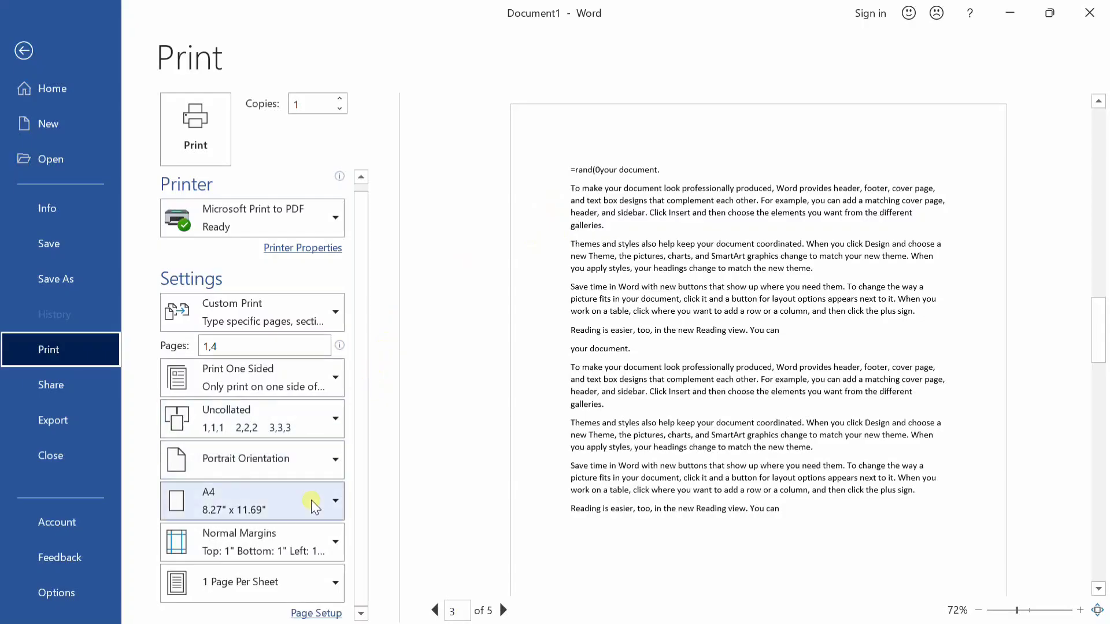
# Review the available margin presets, keeping Normal margins selected
pyautogui.click(306, 546)
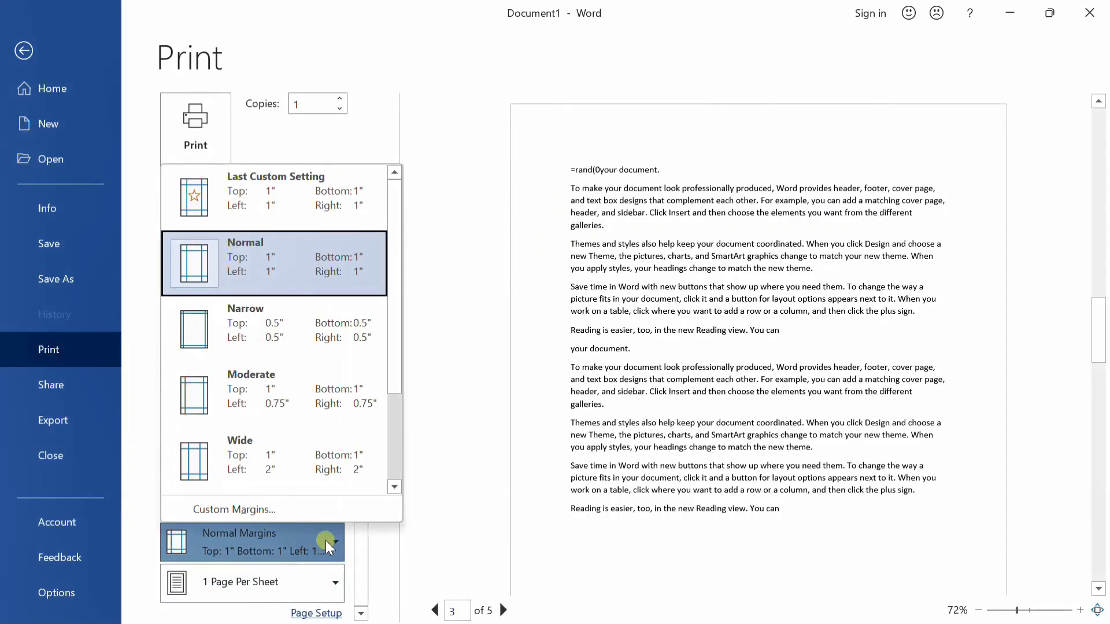
pyautogui.click(364, 172)
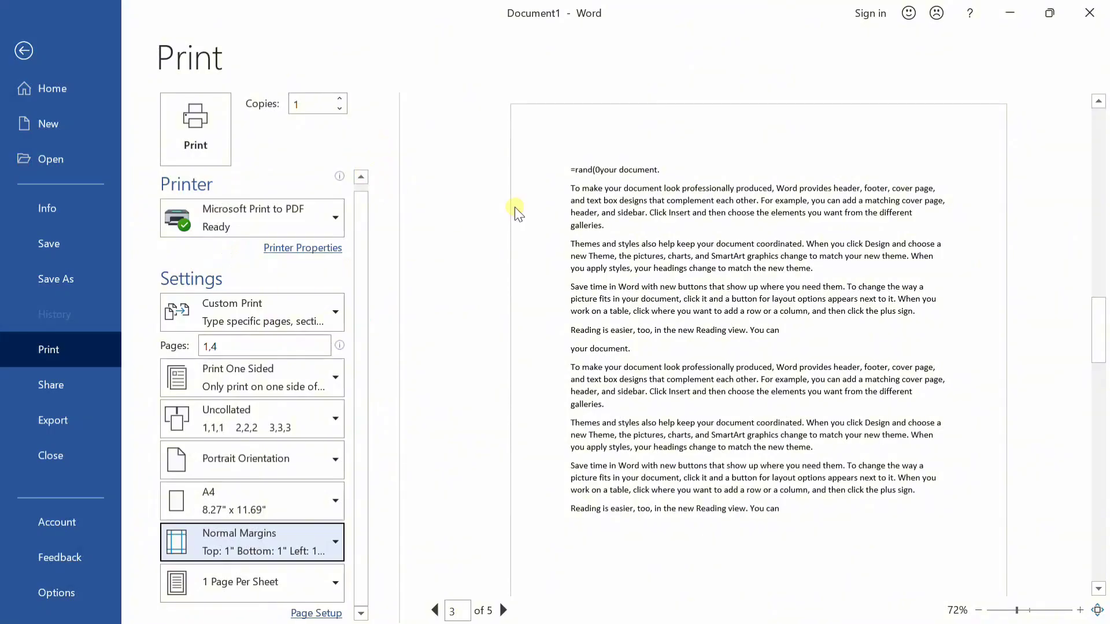
pyautogui.click(310, 526)
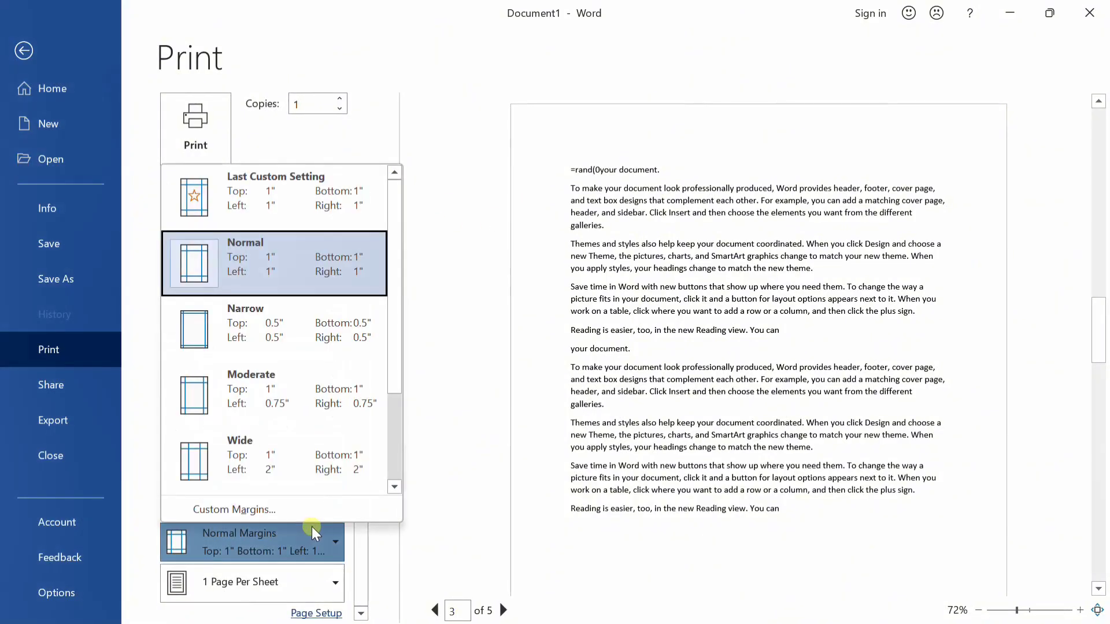
pyautogui.click(298, 273)
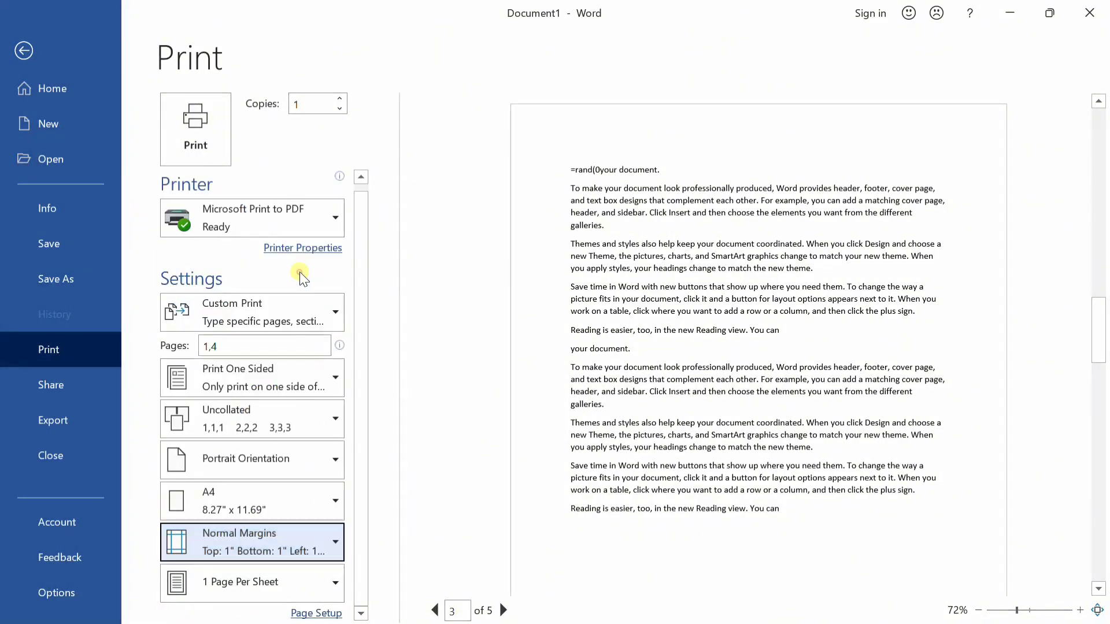
# Enlarge the print preview to 90% and apply the Narrow margins preset
pyautogui.click(1027, 611)
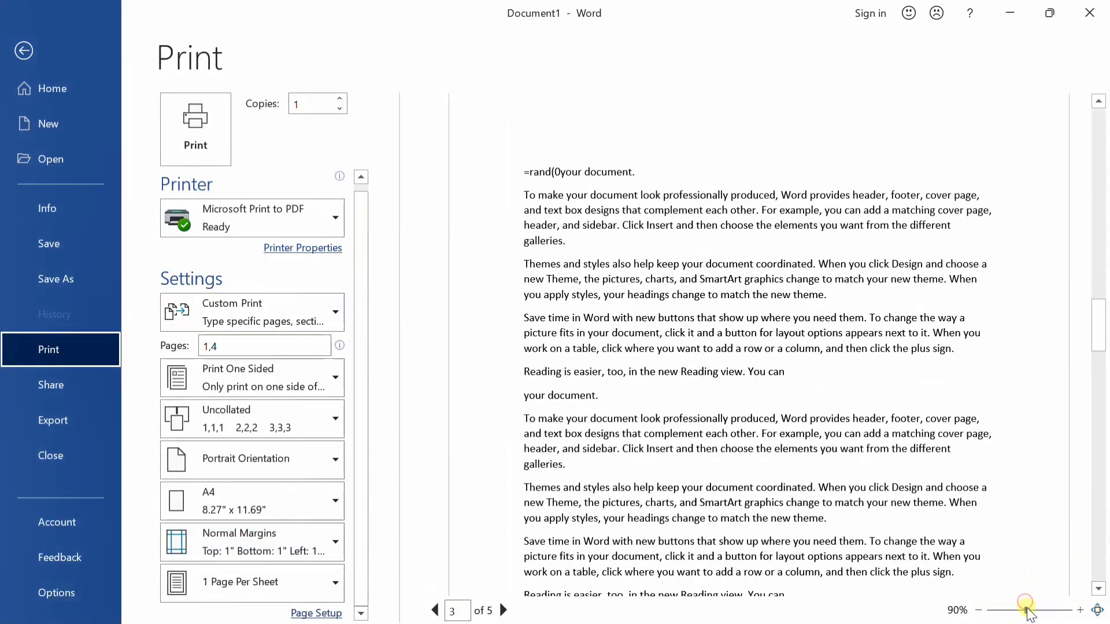
pyautogui.click(268, 549)
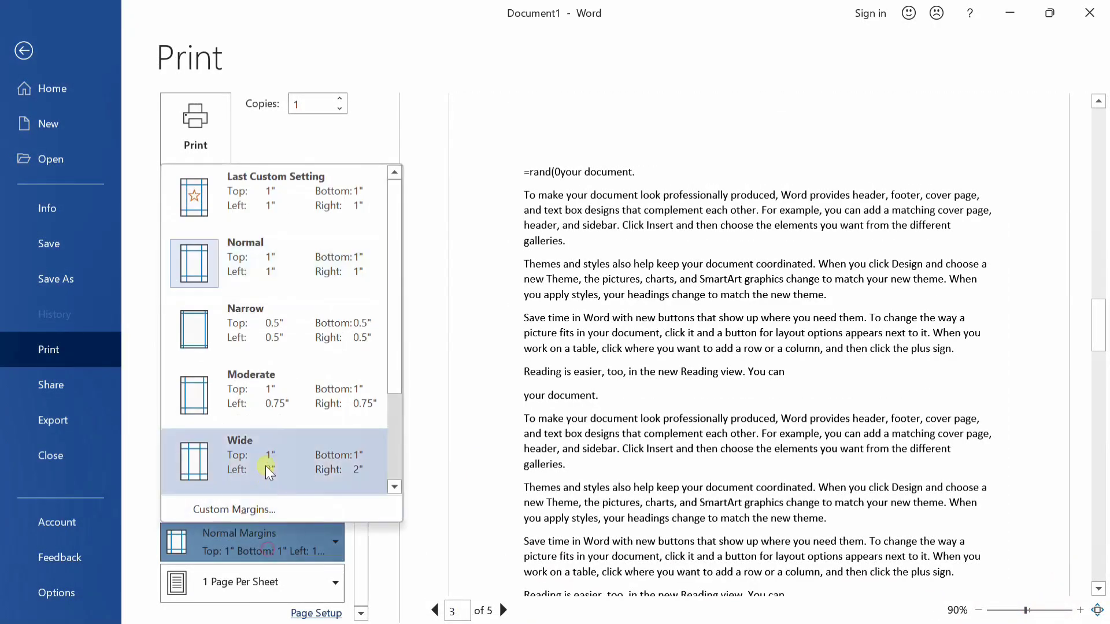
pyautogui.click(287, 338)
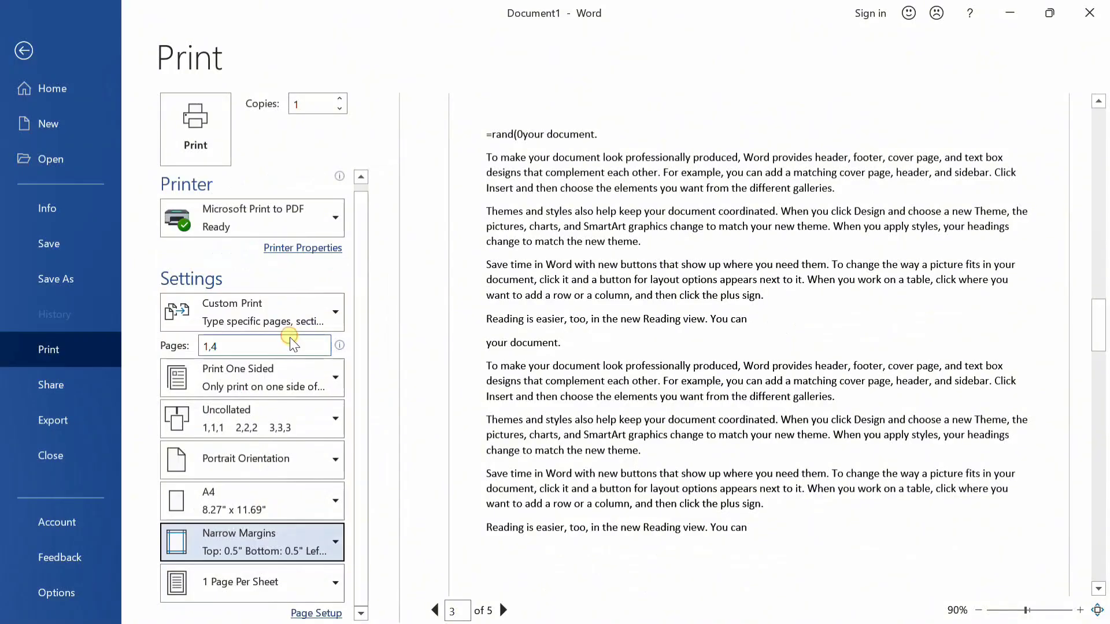
pyautogui.moveTo(340, 347)
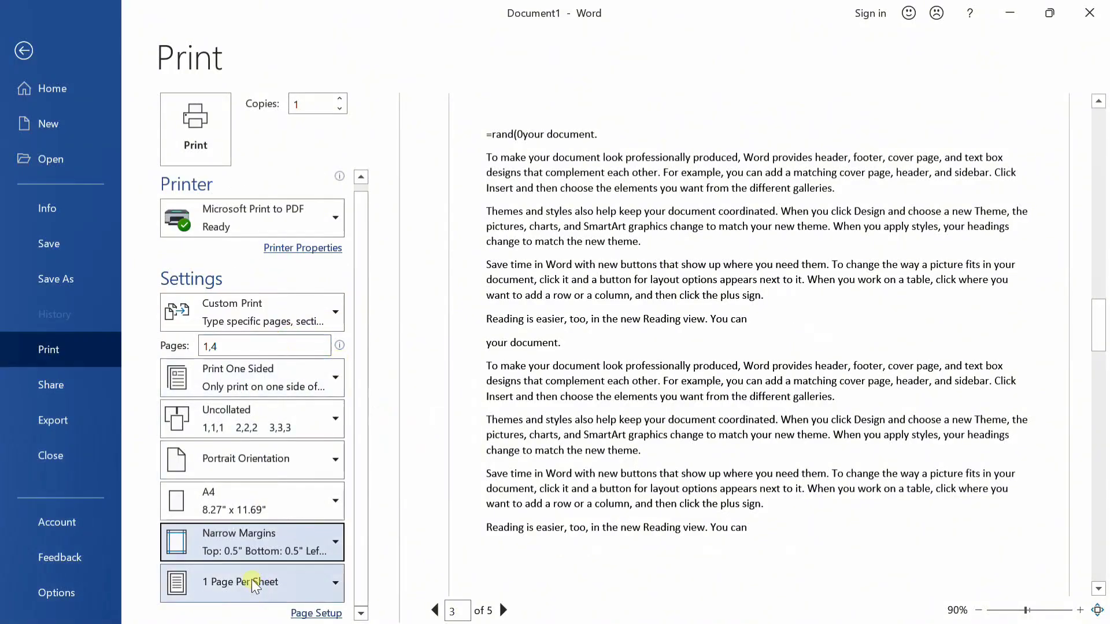
# Apply the Moderate margins preset, check page 3 in the preview, and return the margins to Normal
pyautogui.click(256, 548)
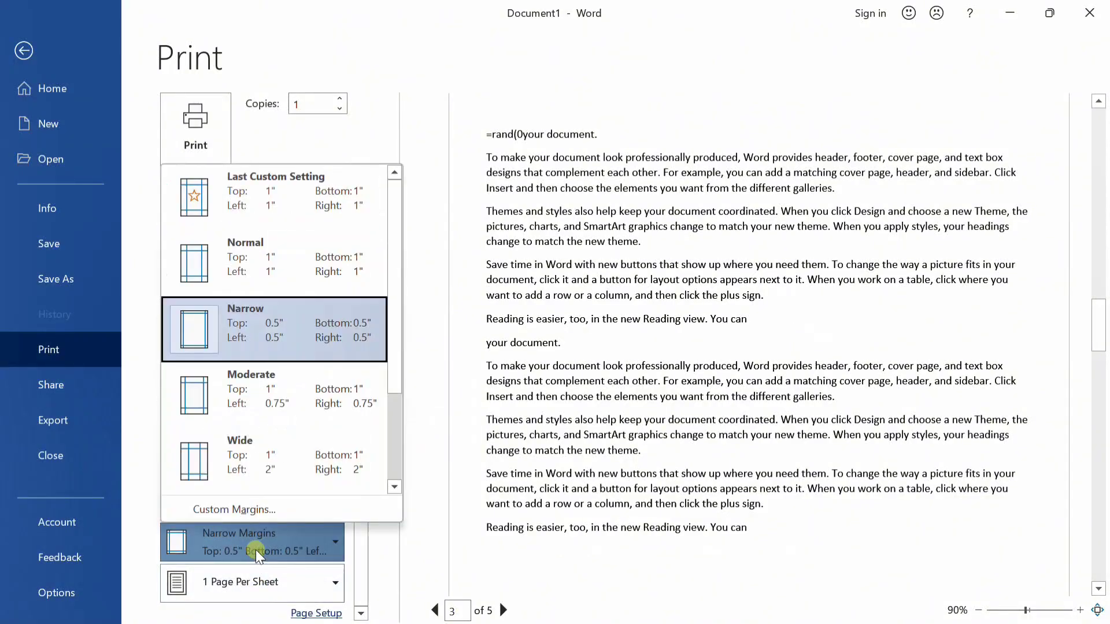
pyautogui.click(286, 397)
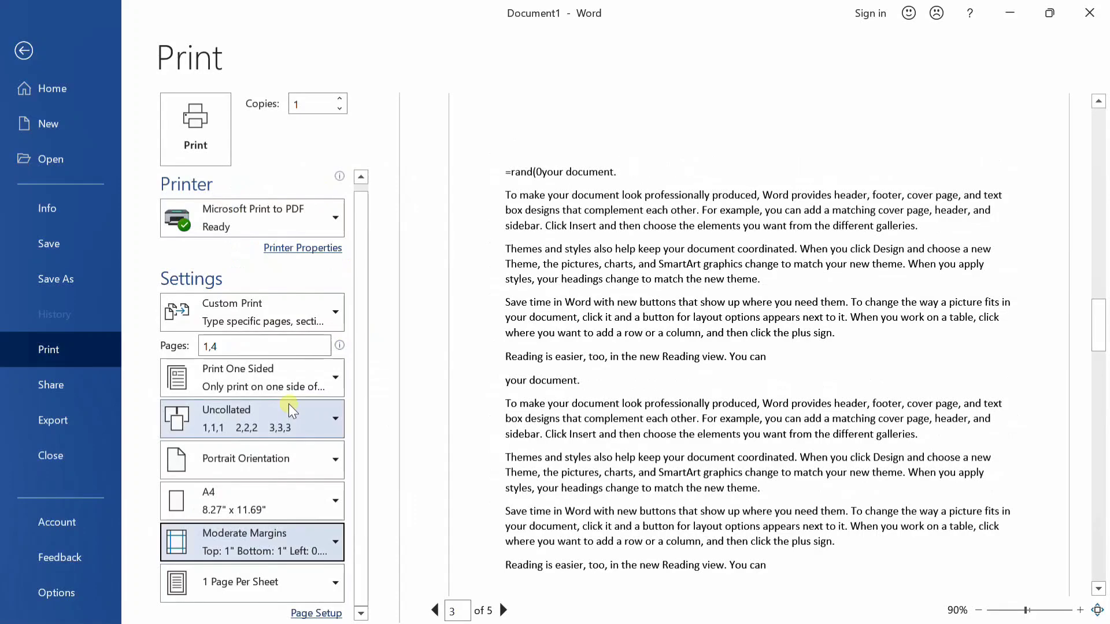
pyautogui.scroll(1, 581, 302)
pyautogui.scroll(-1, 581, 301)
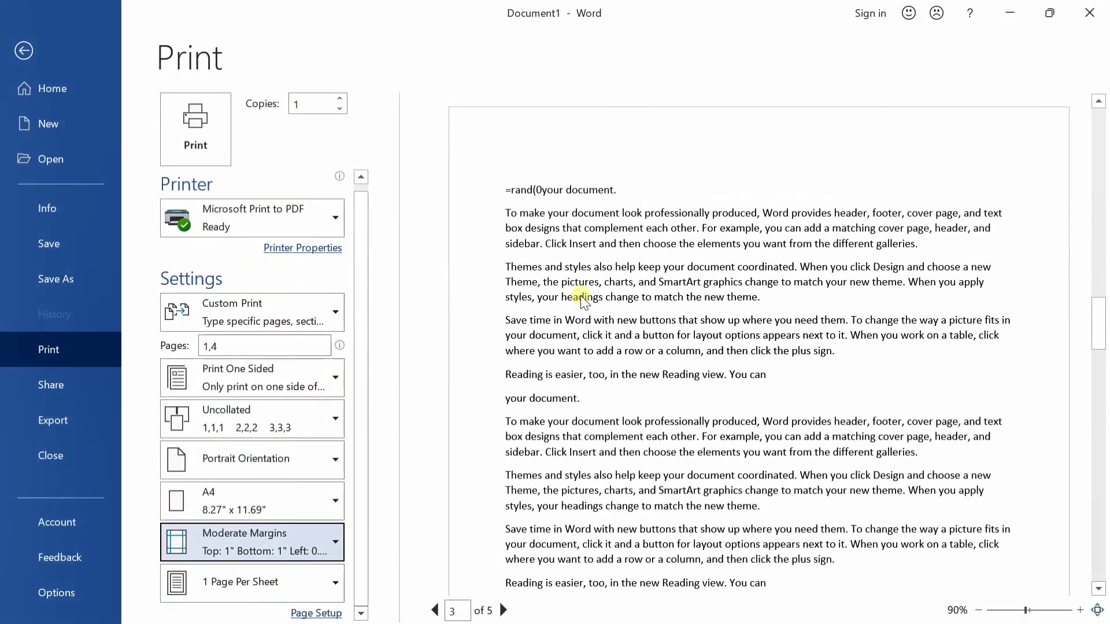
pyautogui.click(226, 553)
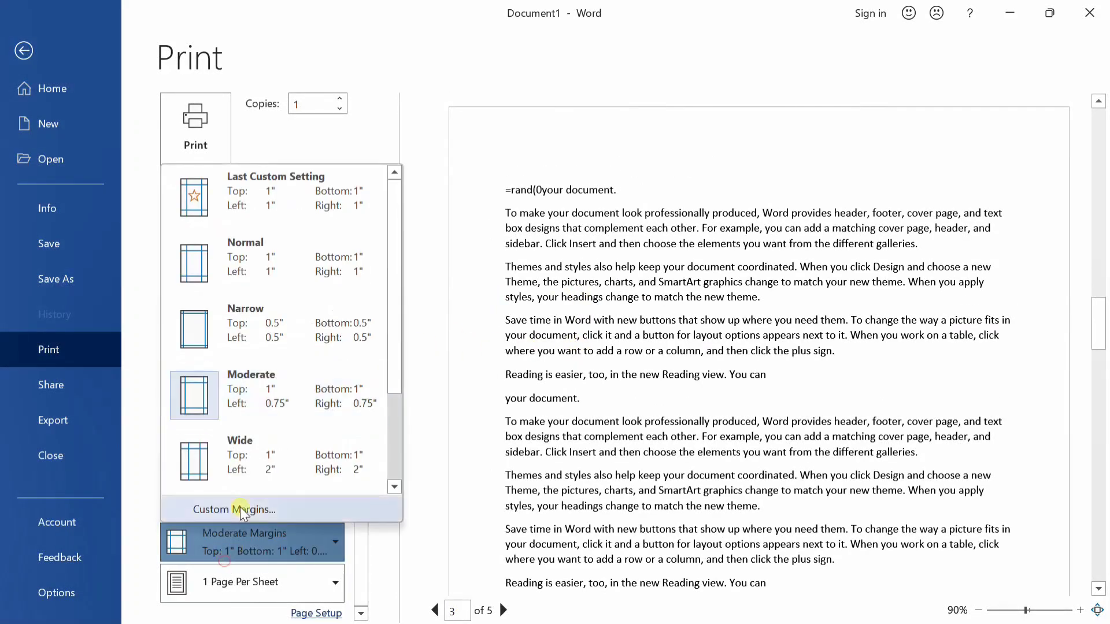
pyautogui.click(309, 269)
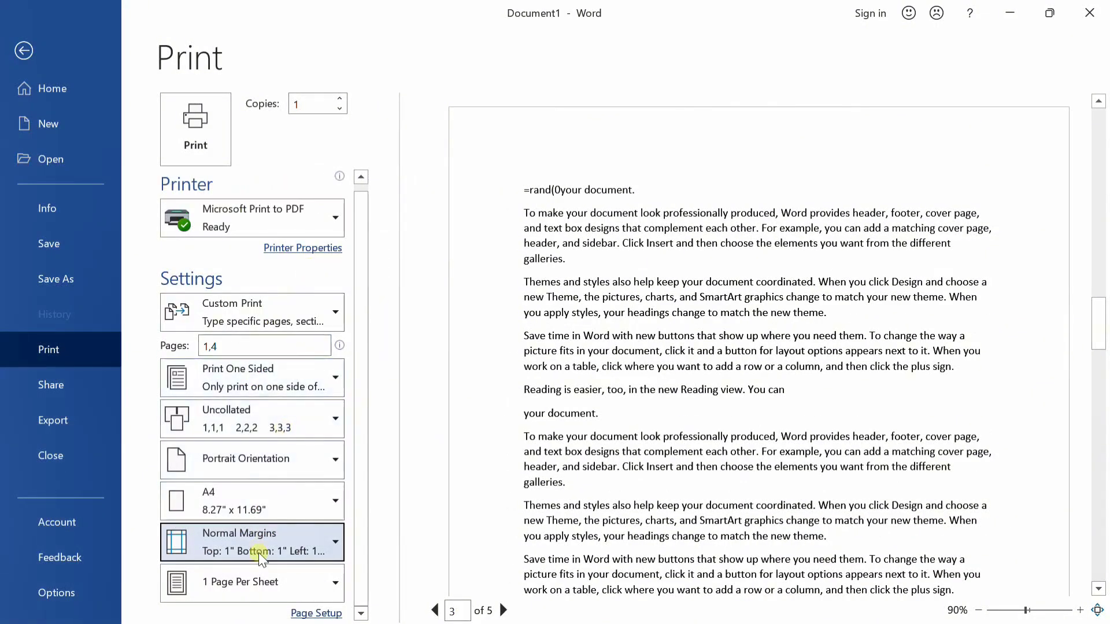
# Review the pages-per-sheet options, keeping 1 Page Per Sheet selected
pyautogui.click(261, 584)
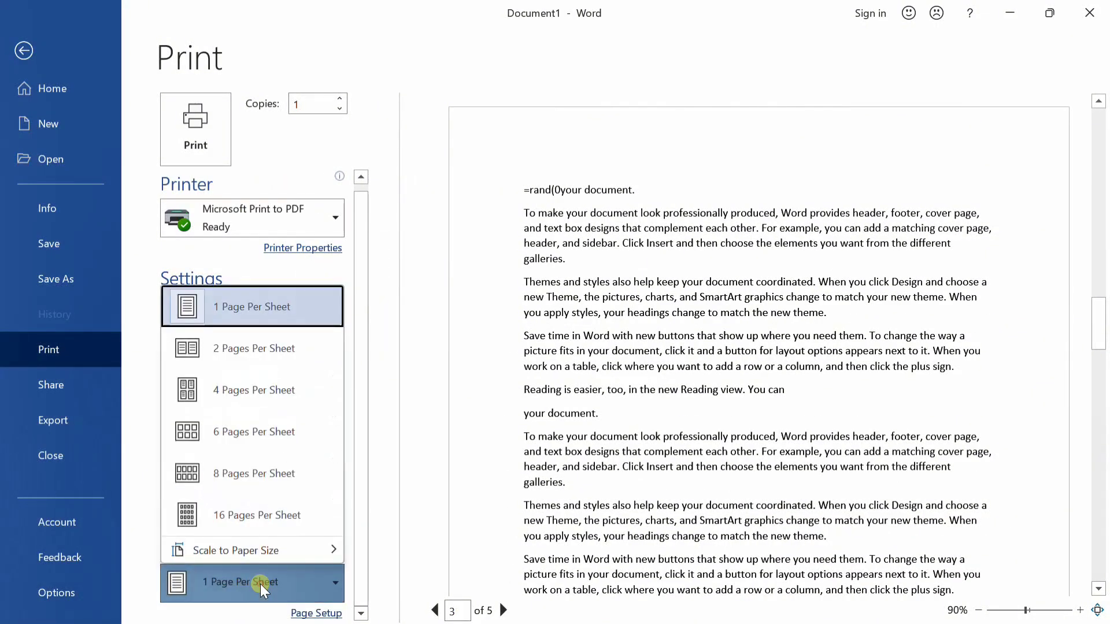
pyautogui.click(437, 357)
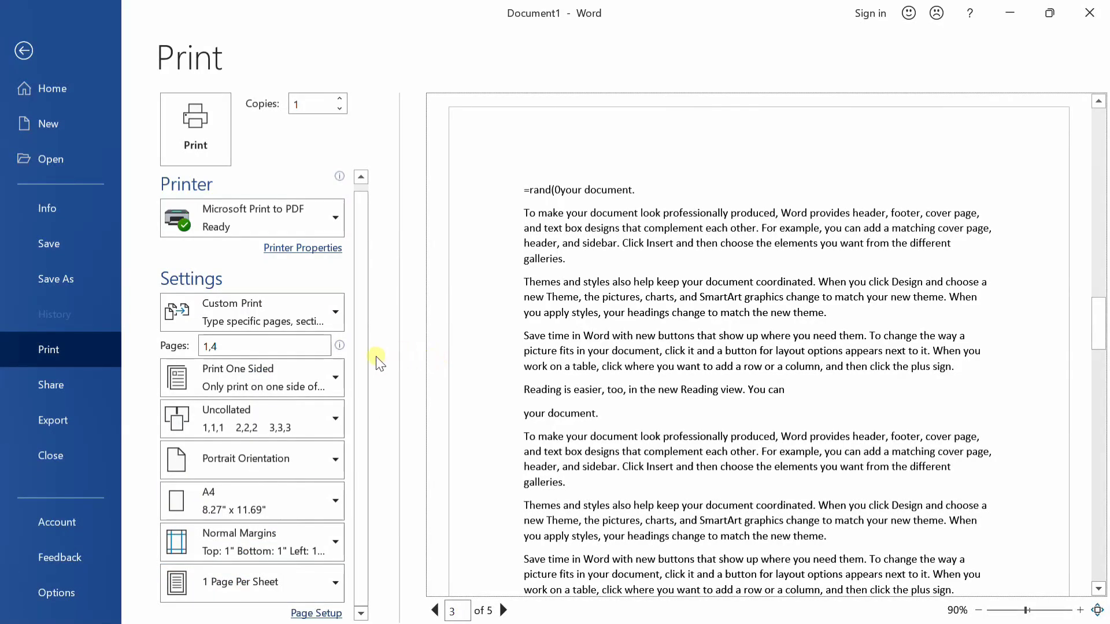
pyautogui.click(288, 578)
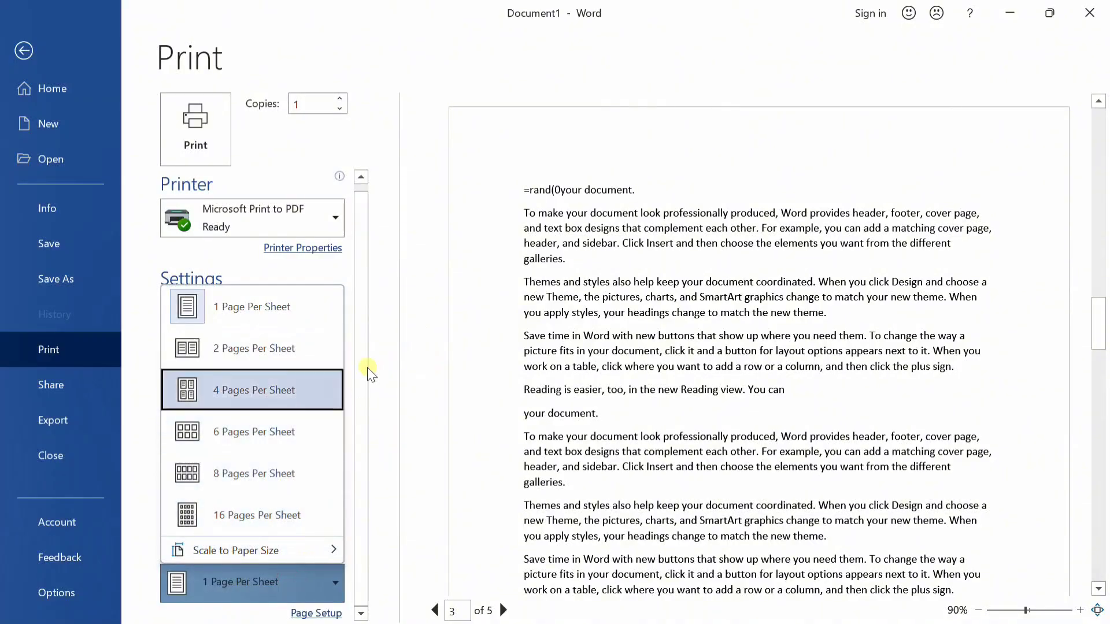
pyautogui.click(358, 335)
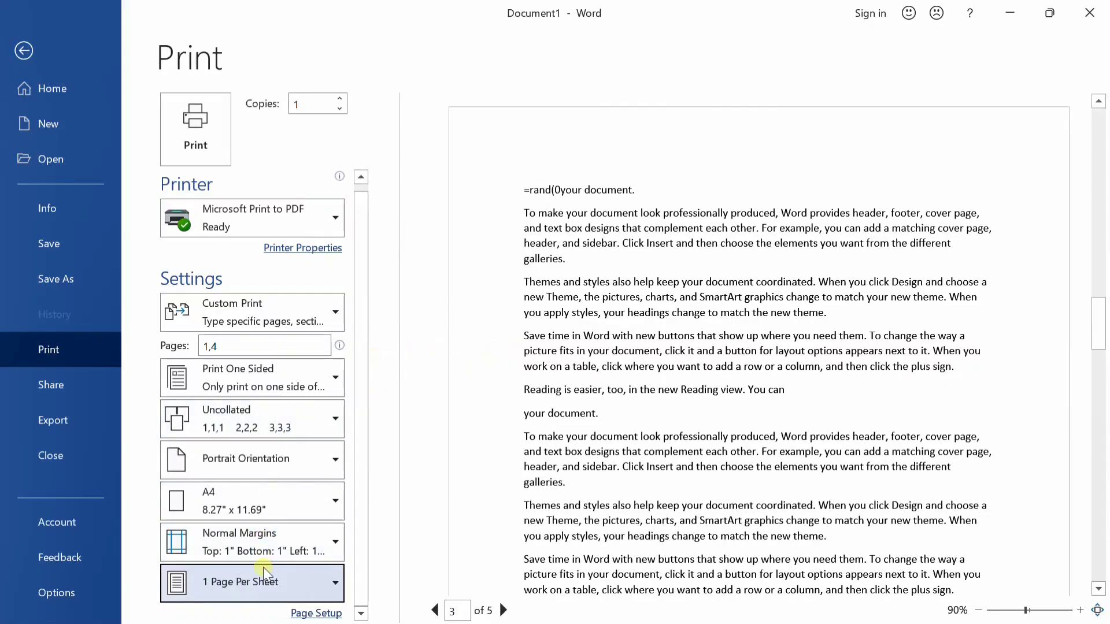
# Change the page orientation to Landscape and reduce the preview zoom to 81%
pyautogui.click(277, 459)
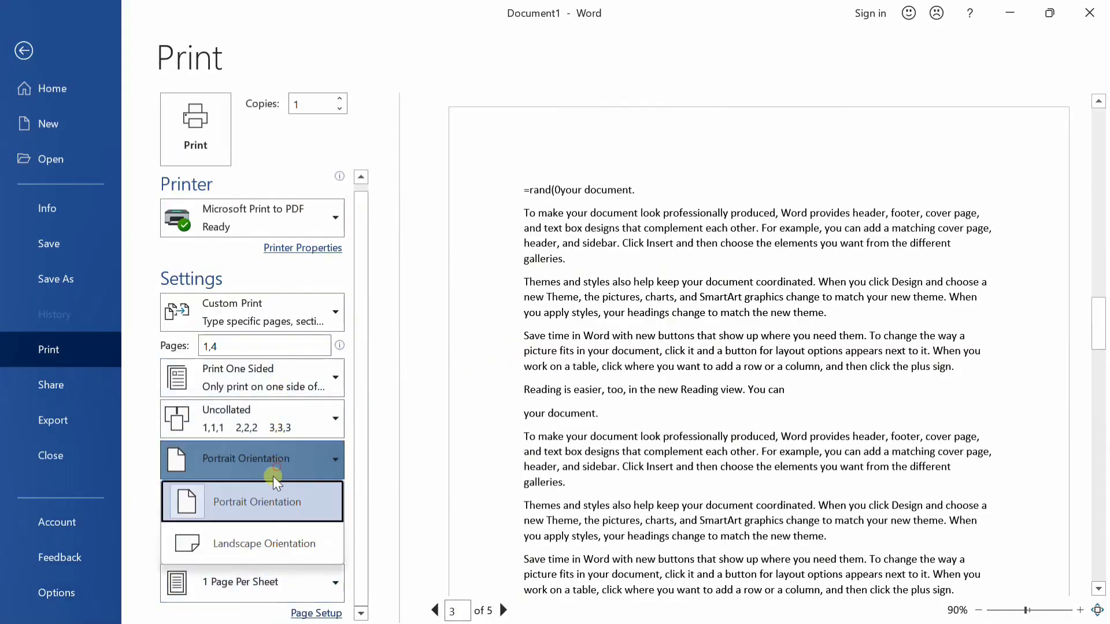
pyautogui.click(266, 541)
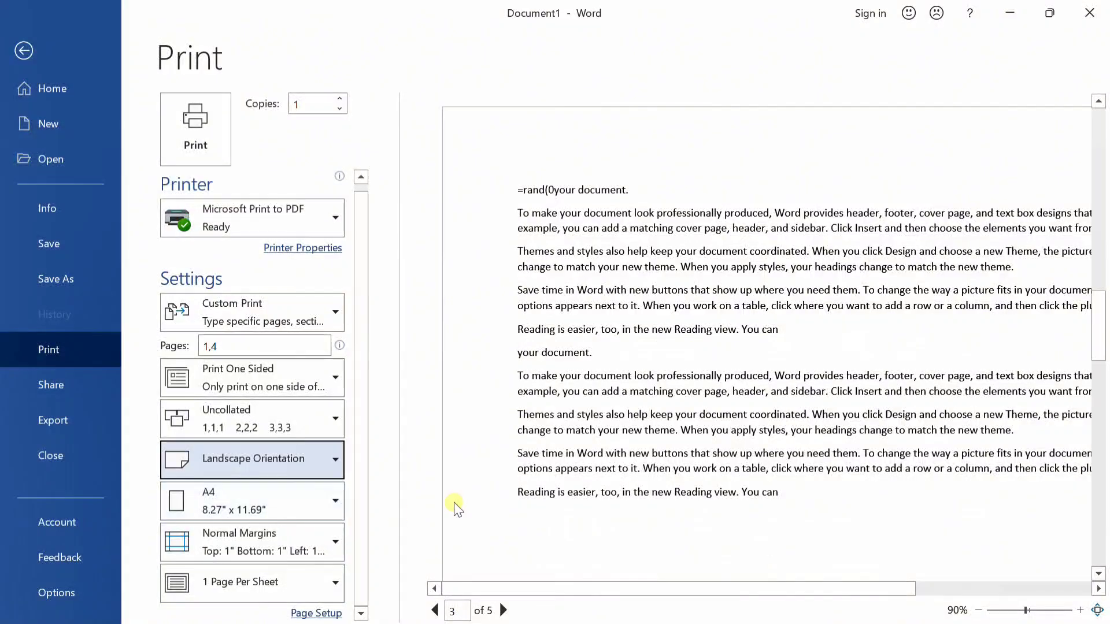
pyautogui.click(1020, 607)
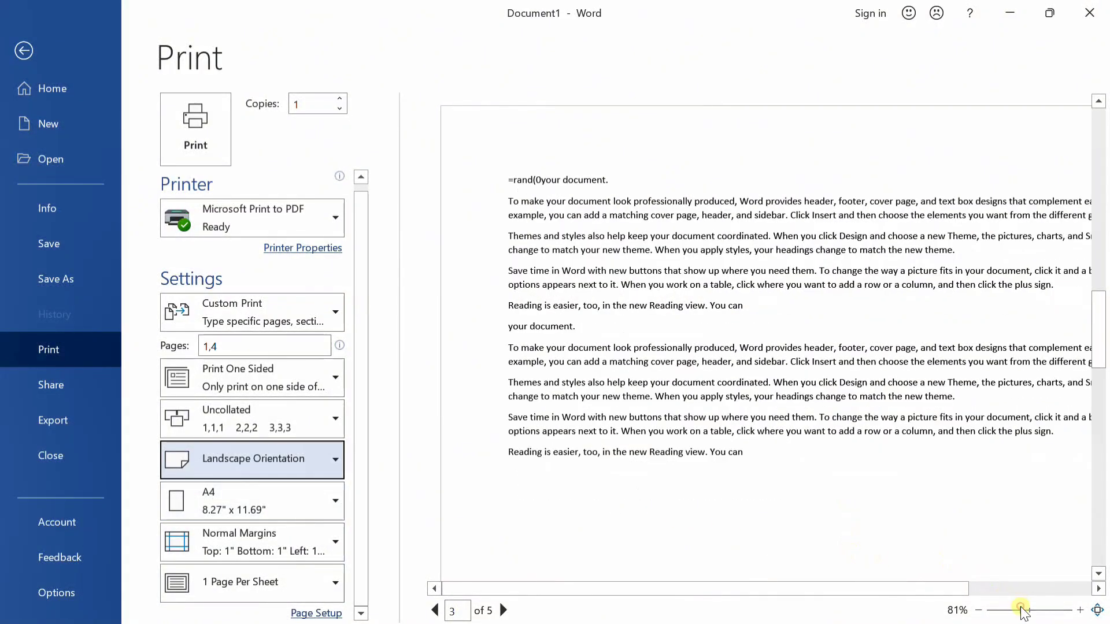
# Set the print layout to 2 Pages Per Sheet, and return it to 1 Page Per Sheet
pyautogui.click(222, 584)
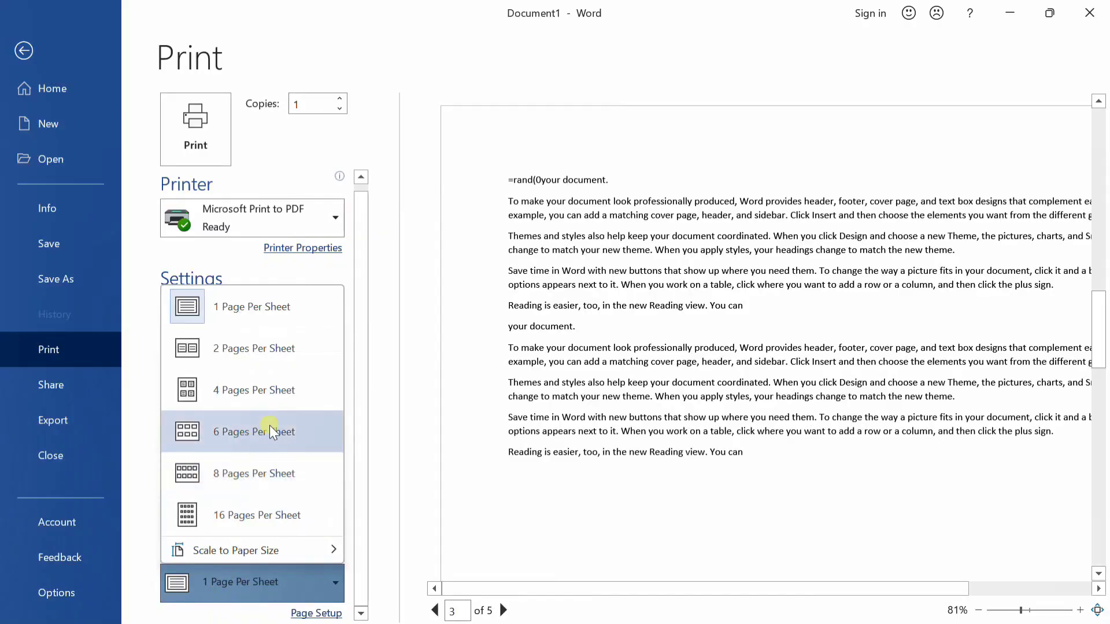
pyautogui.click(251, 343)
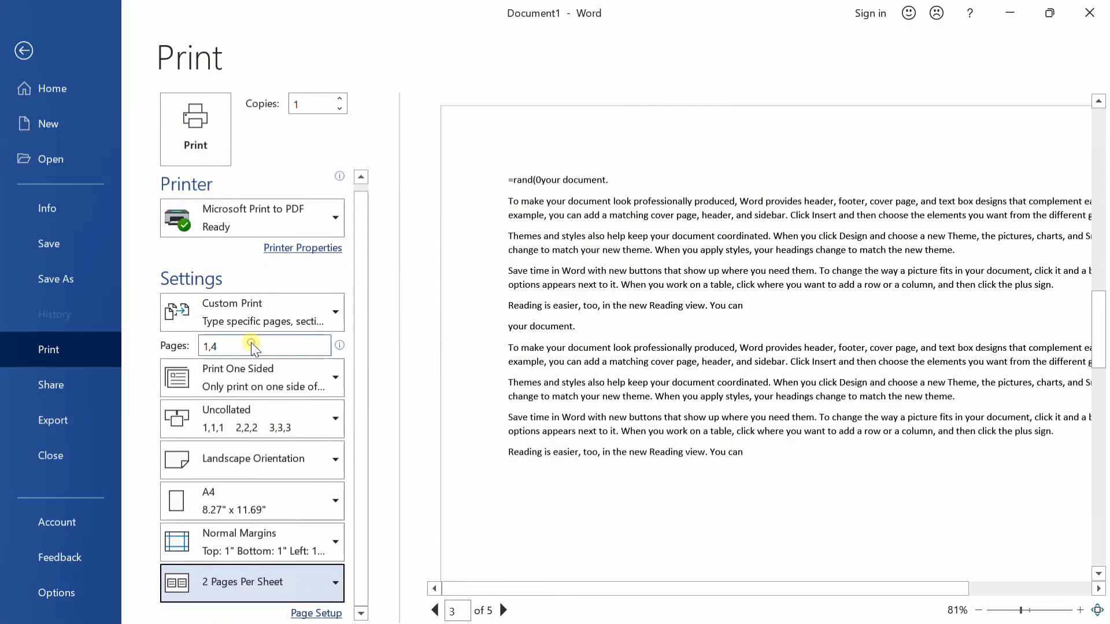
pyautogui.click(254, 573)
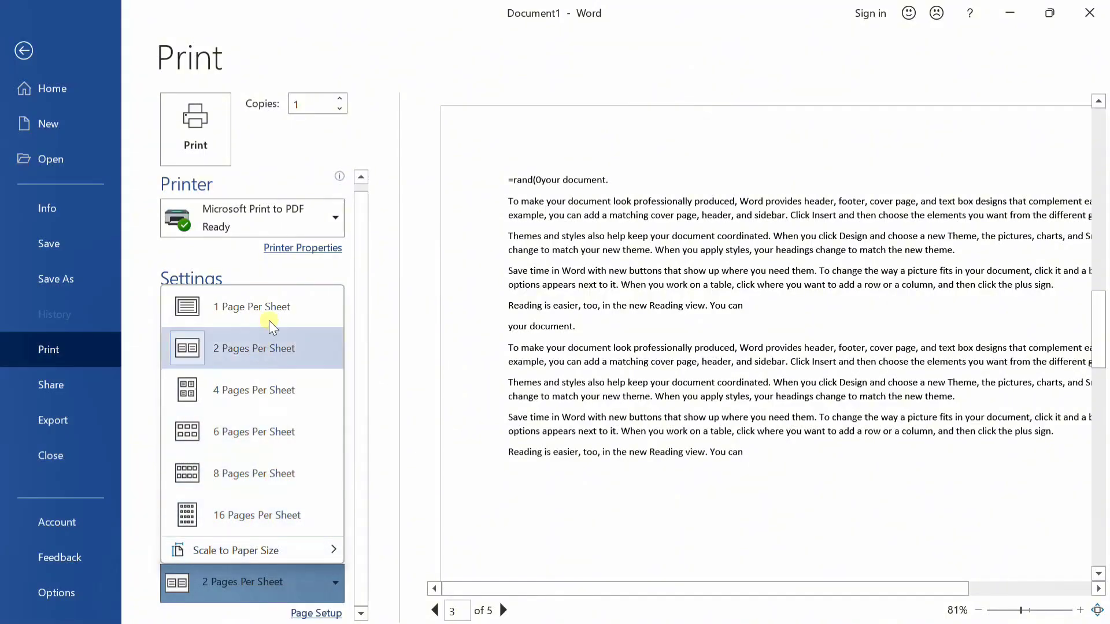
pyautogui.press('Escape')
# Return the page orientation to Portrait and review the pages-per-sheet options, keeping 1 Page Per Sheet
pyautogui.click(292, 460)
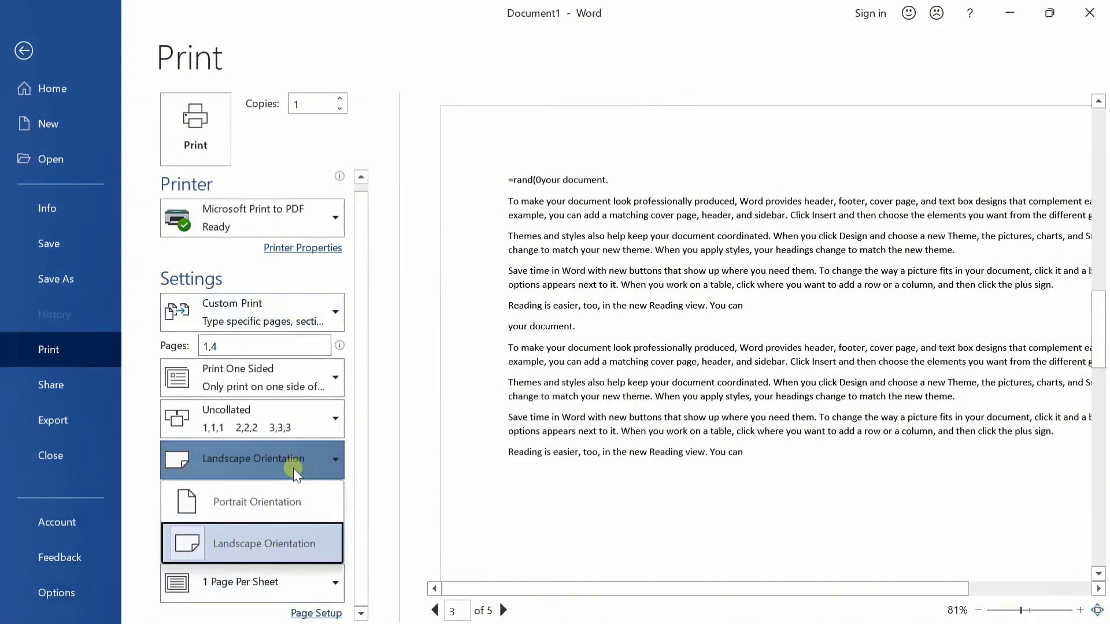
pyautogui.click(279, 504)
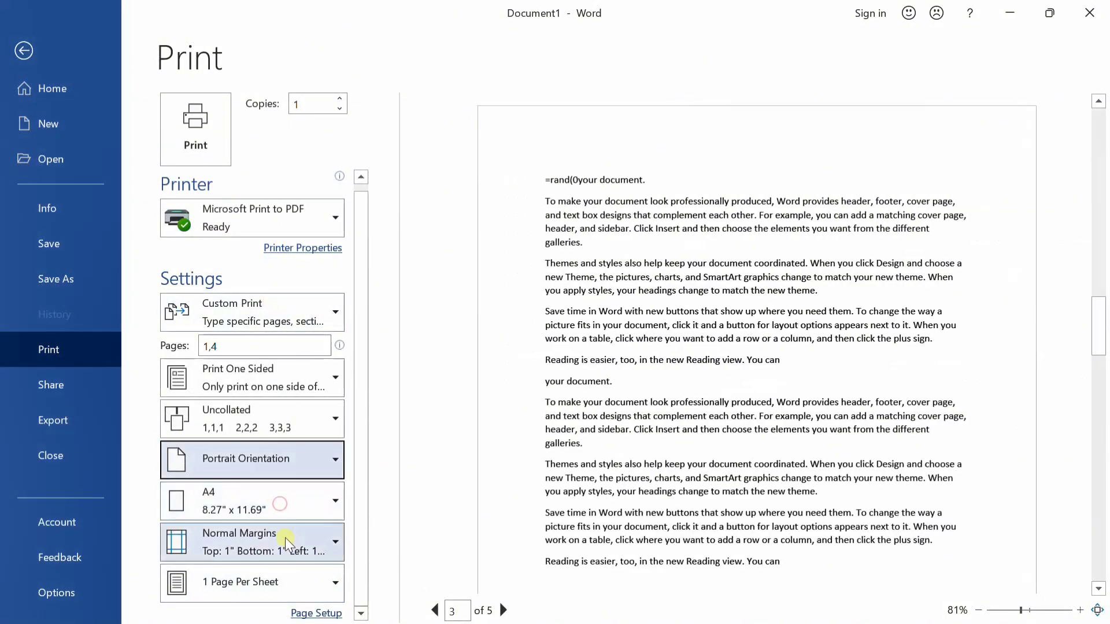
pyautogui.click(286, 588)
pyautogui.click(369, 522)
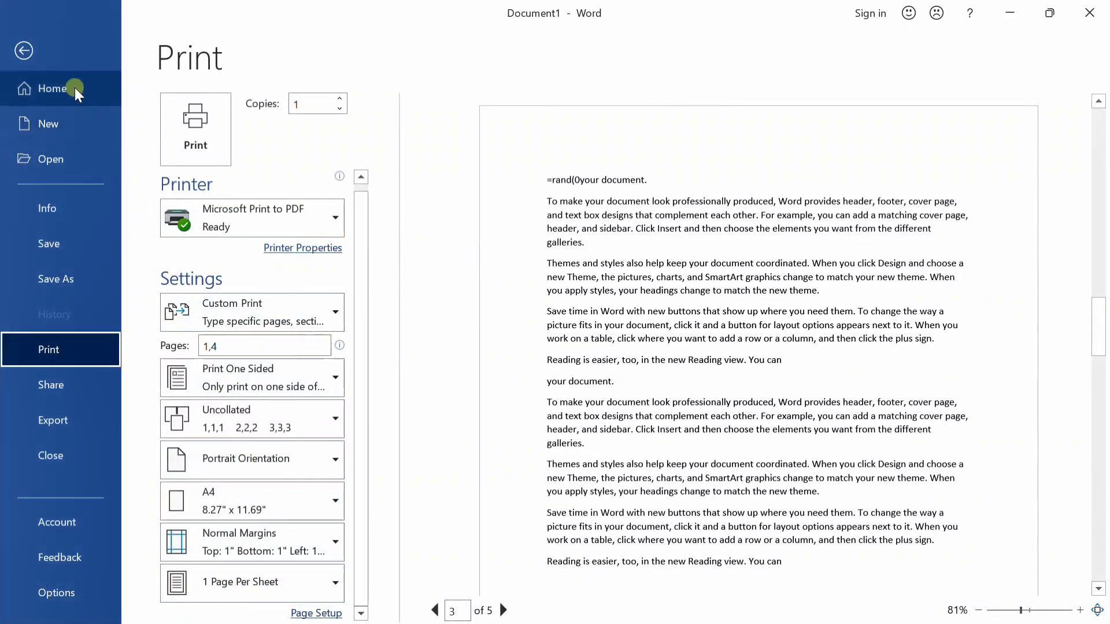
# Leave the print settings for the document, and reopen the file management view
pyautogui.click(36, 43)
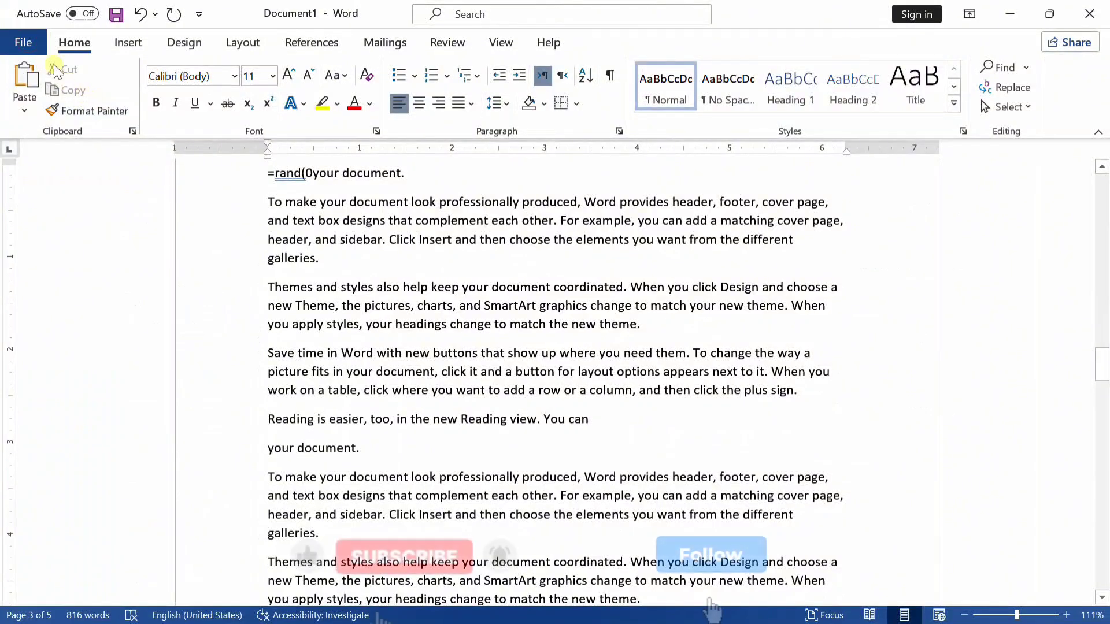
pyautogui.click(22, 44)
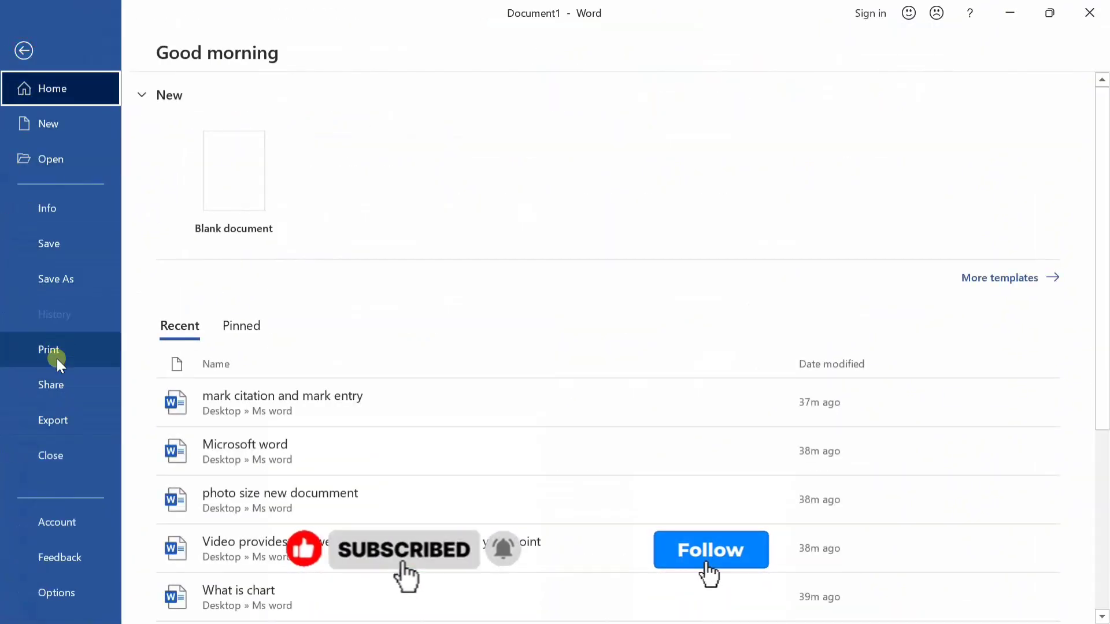